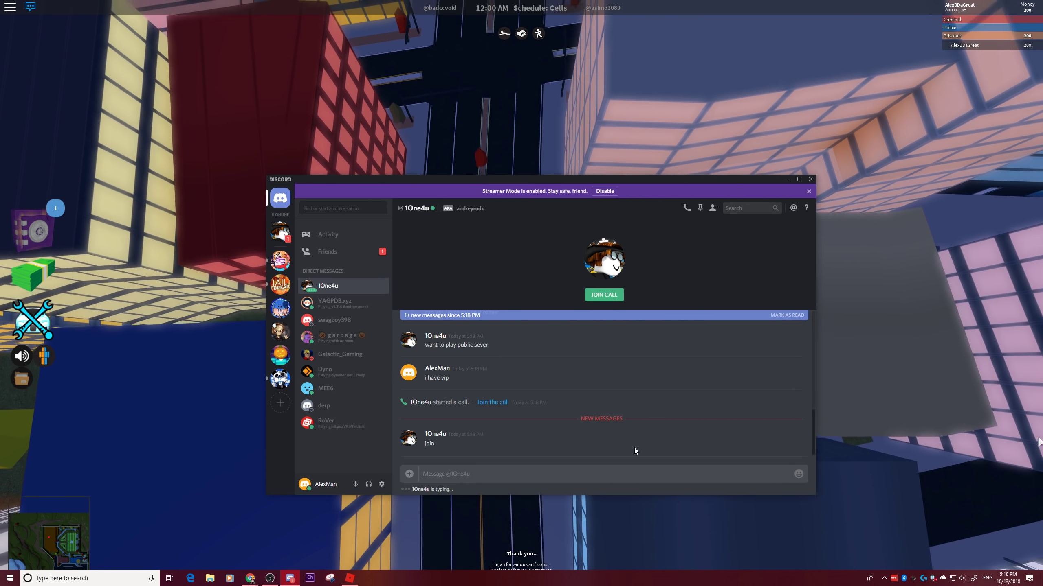
scroll(633, 447, up, 3)
scroll(616, 433, down, 3)
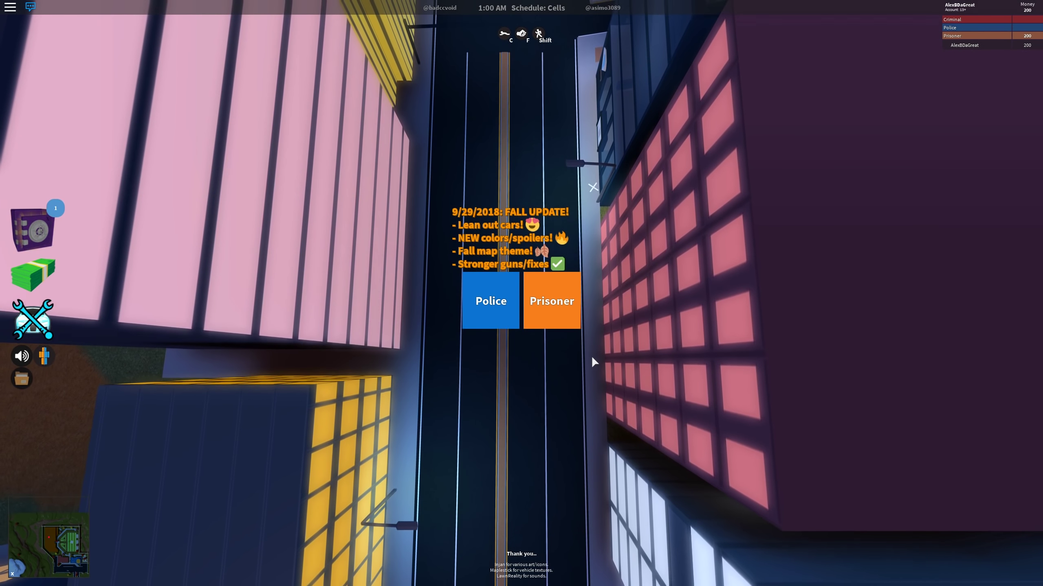
Join the Prisoner team and dismiss the starter-pack offer
click(570, 322)
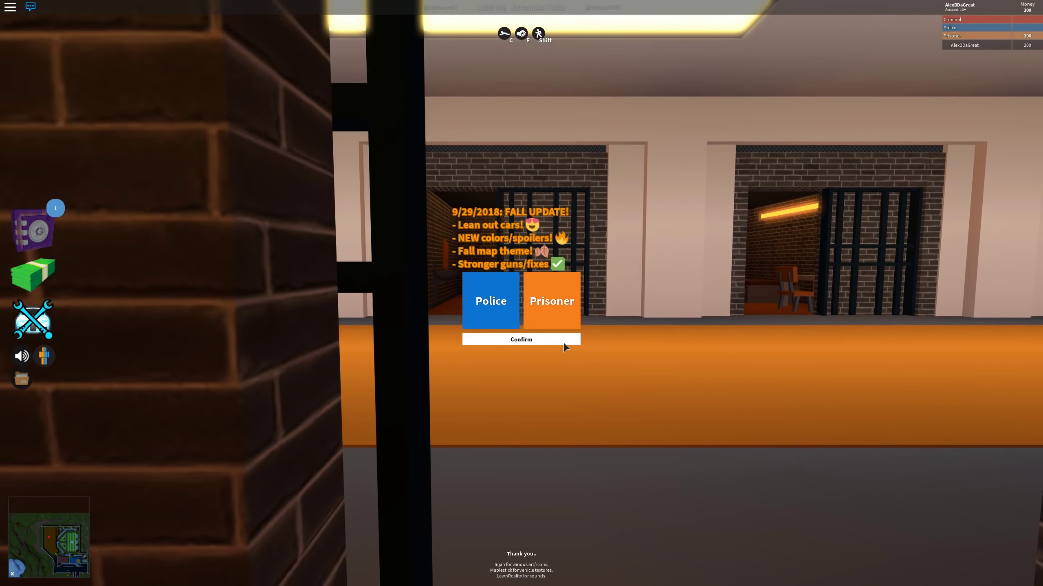
click(565, 340)
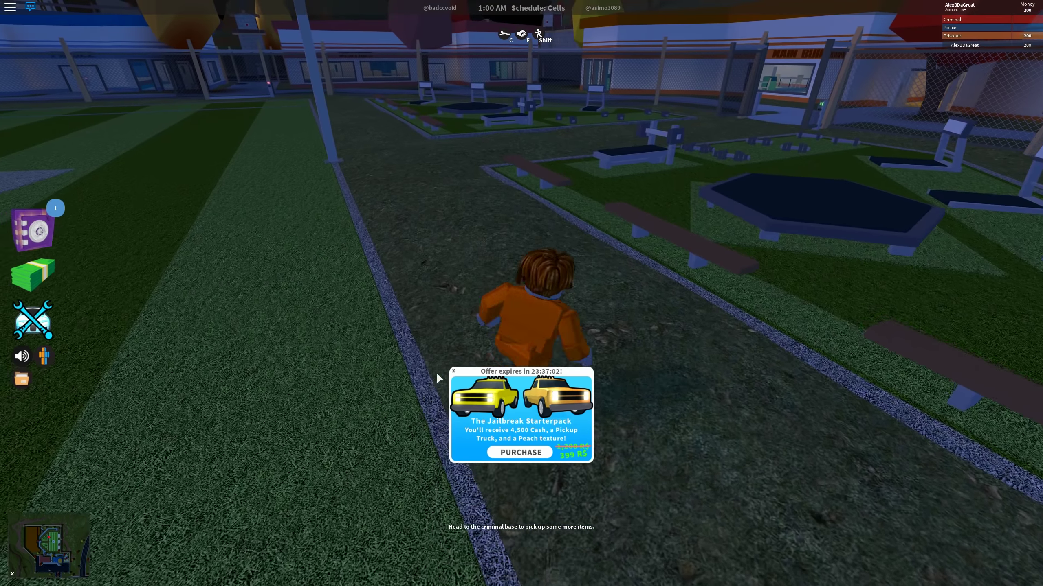
click(453, 372)
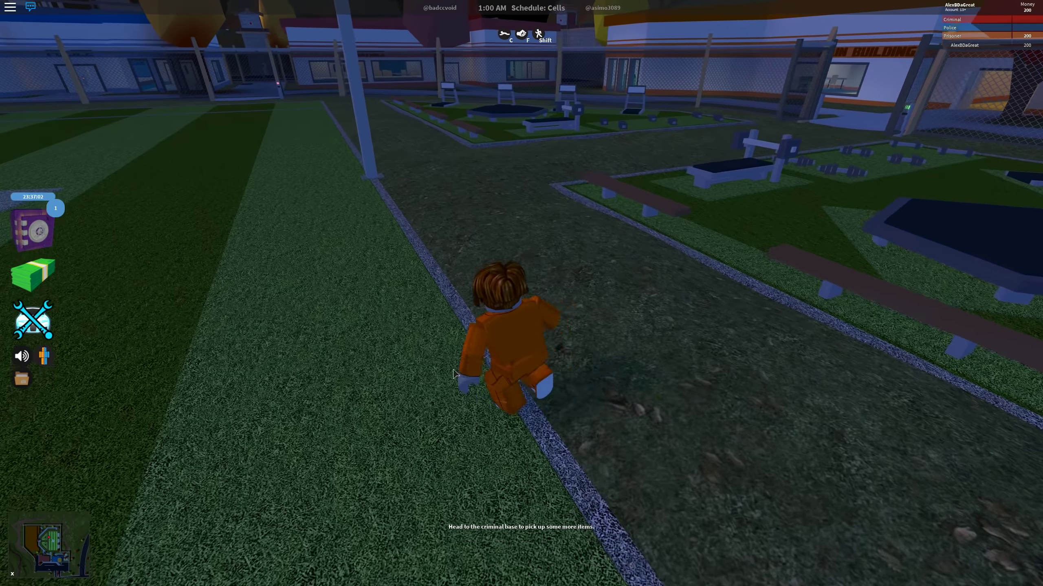
Walk to the yard's sewer grate, pull it open and drop into the tunnel
key(w)
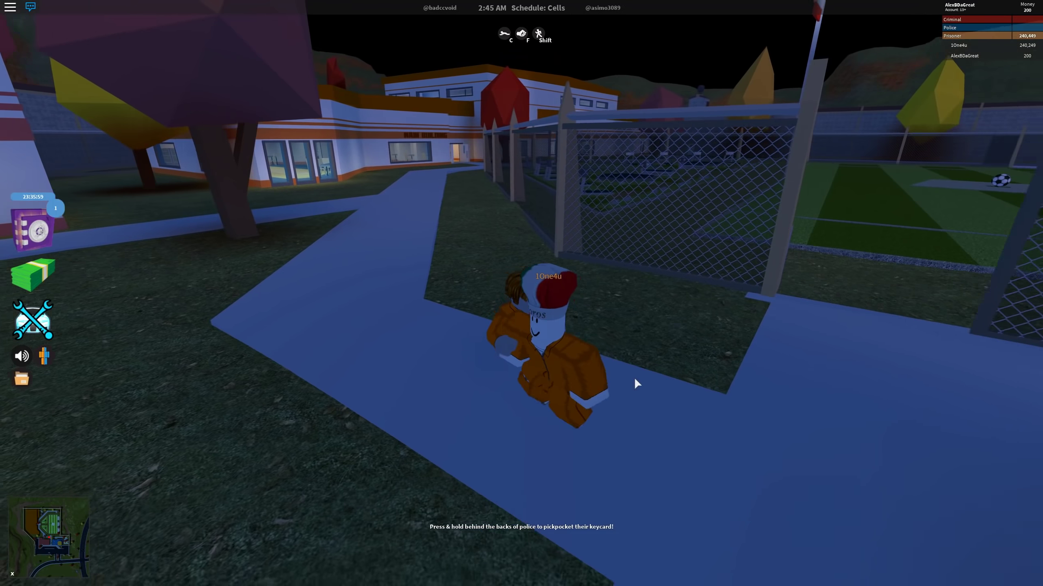
key(w)
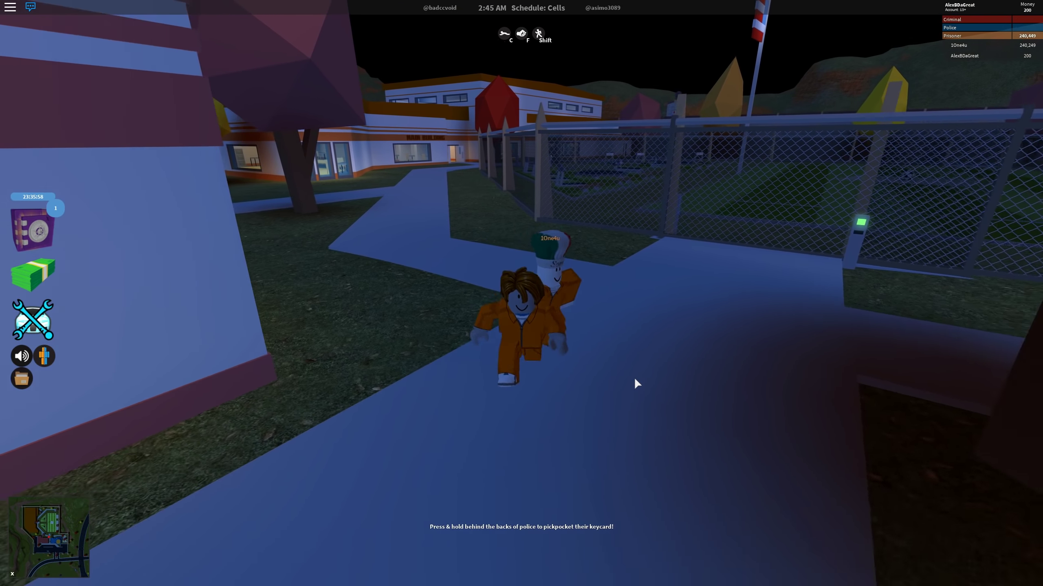
key(w)
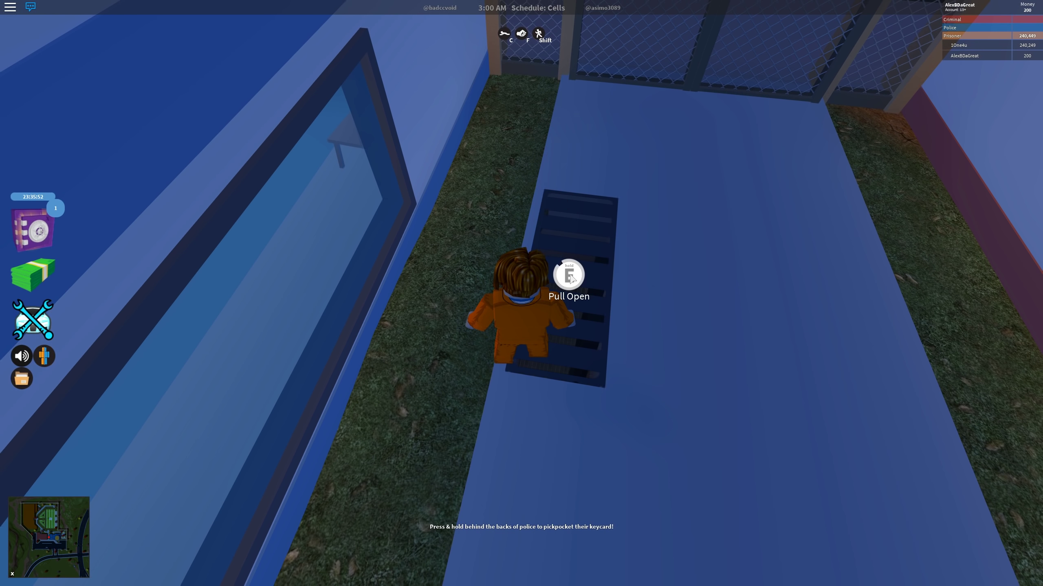
key(w)
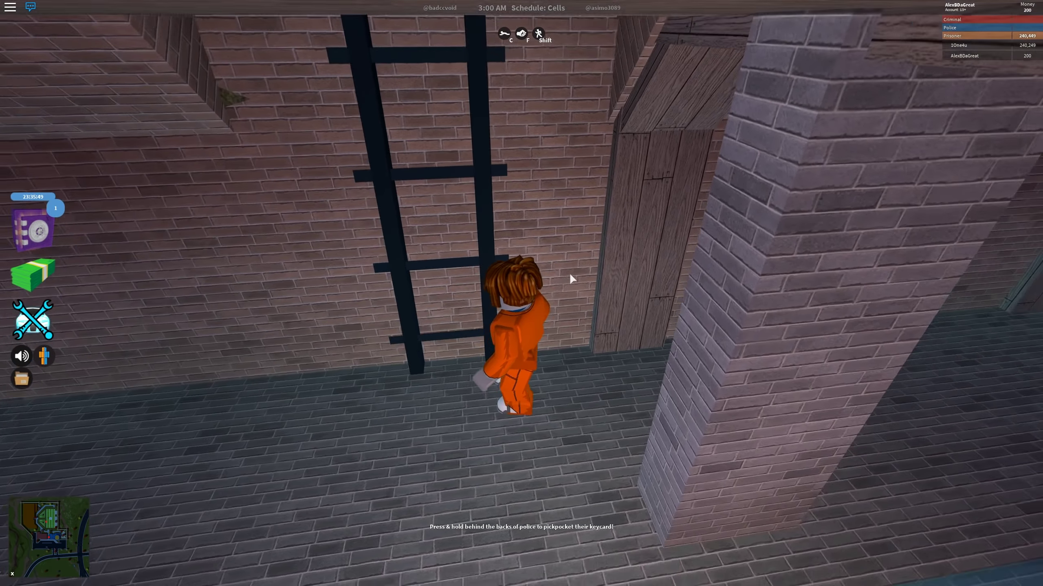
drag(569, 273, 570, 273)
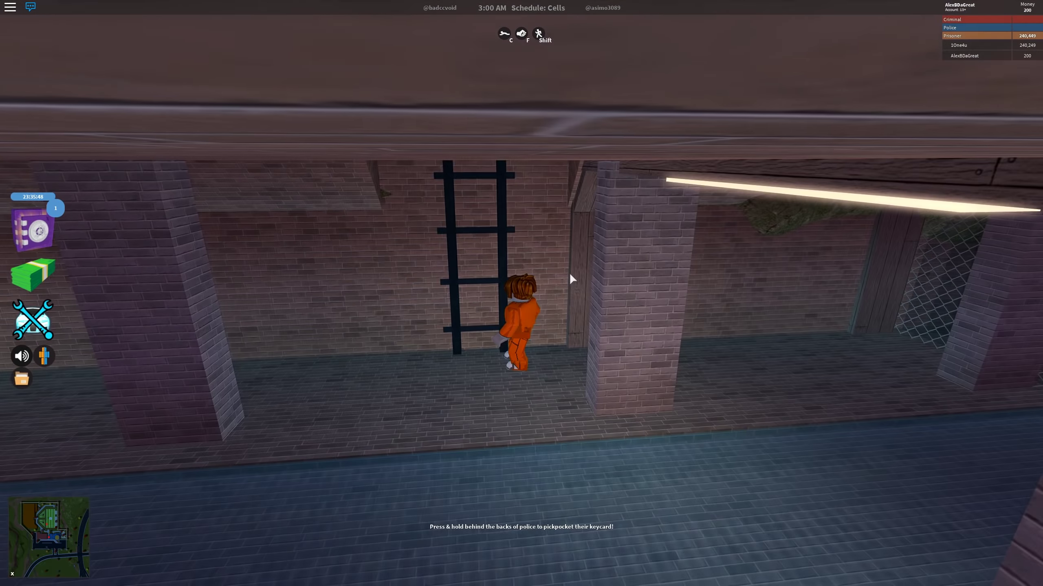
key(w)
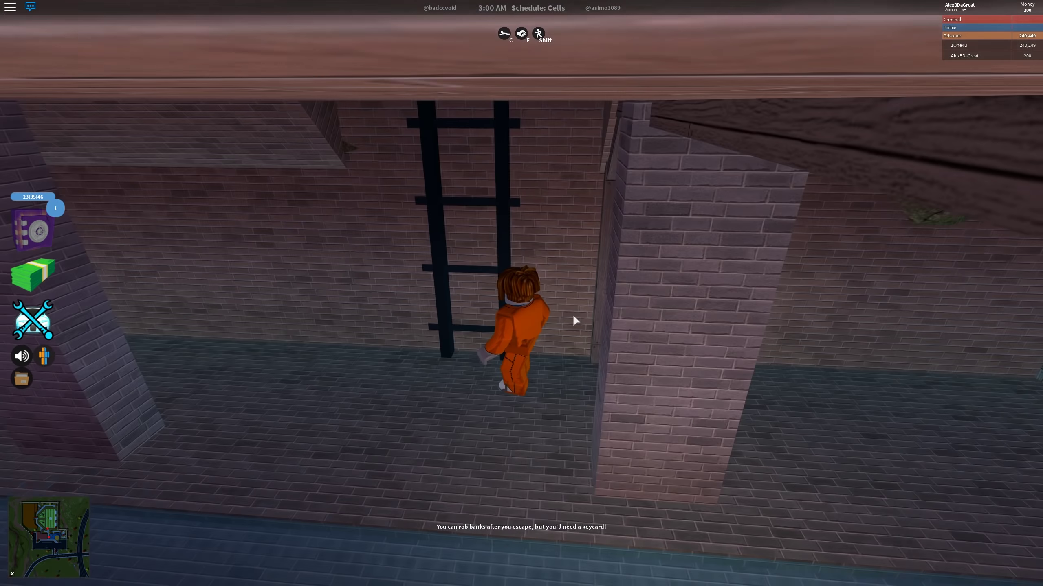
Run through the sewer, climb out, and take the driver's seat of the parked car
key(w)
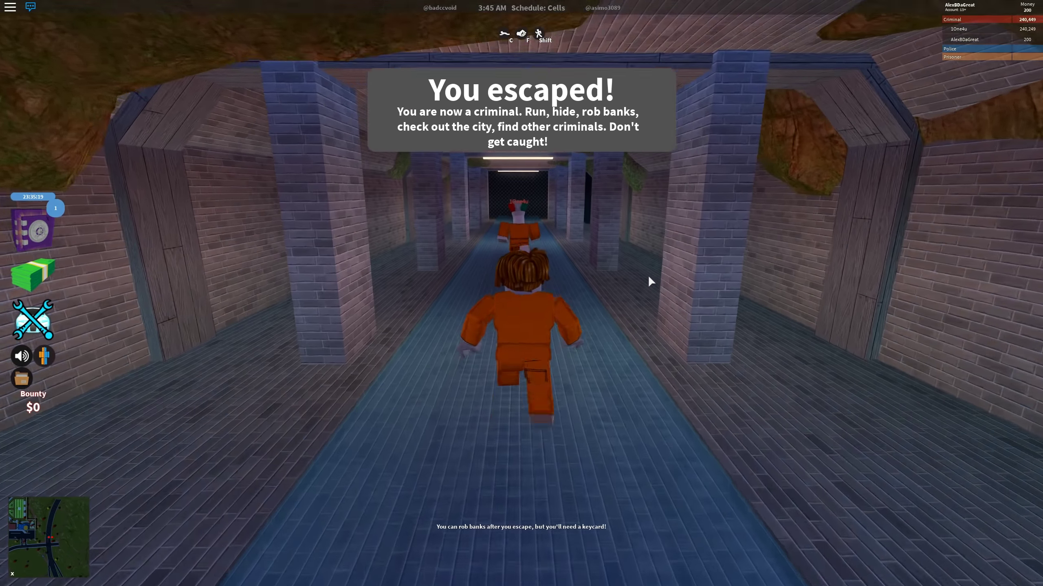
key(w)
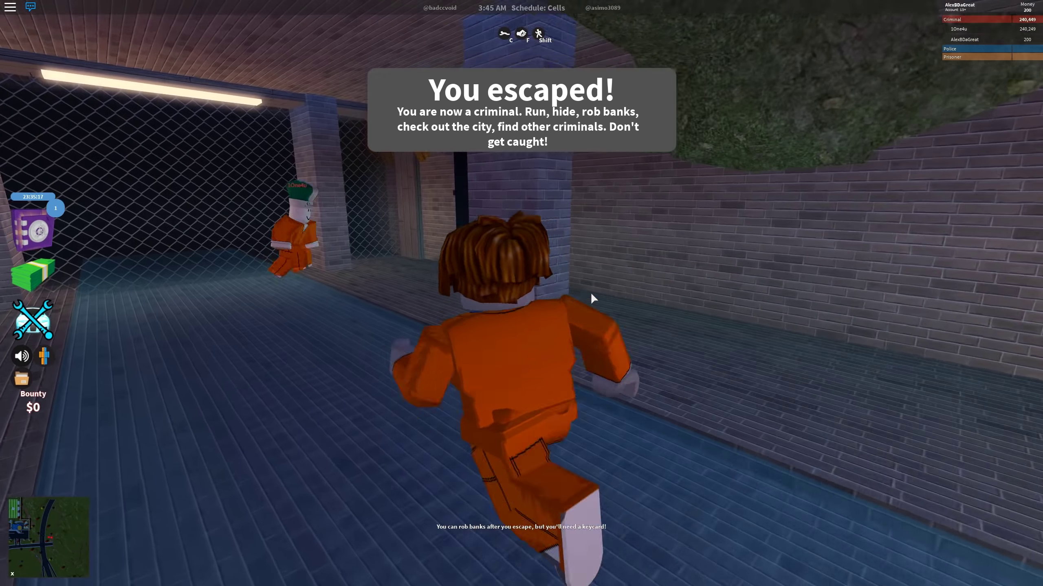
key(w)
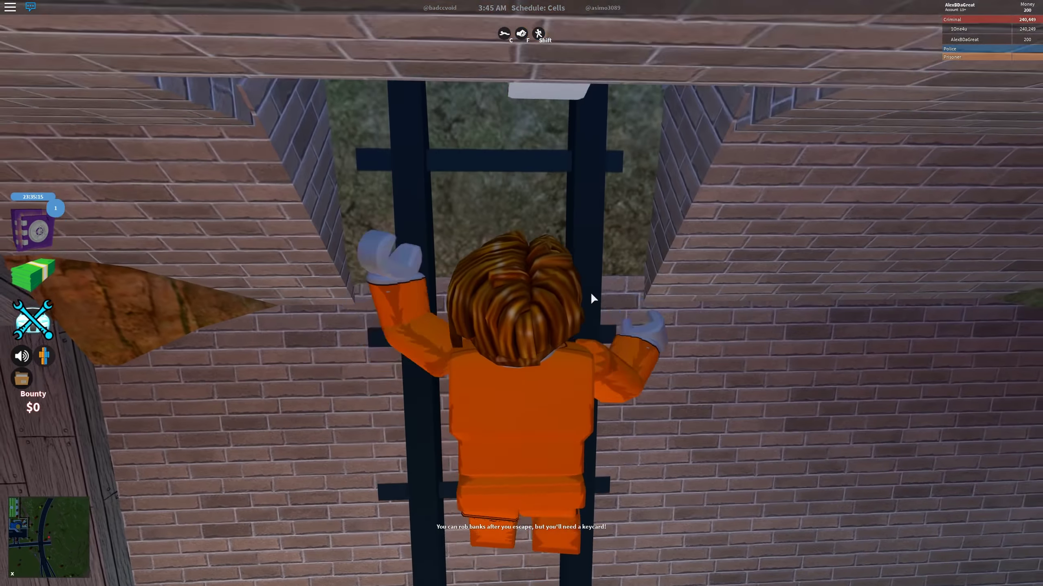
key(w)
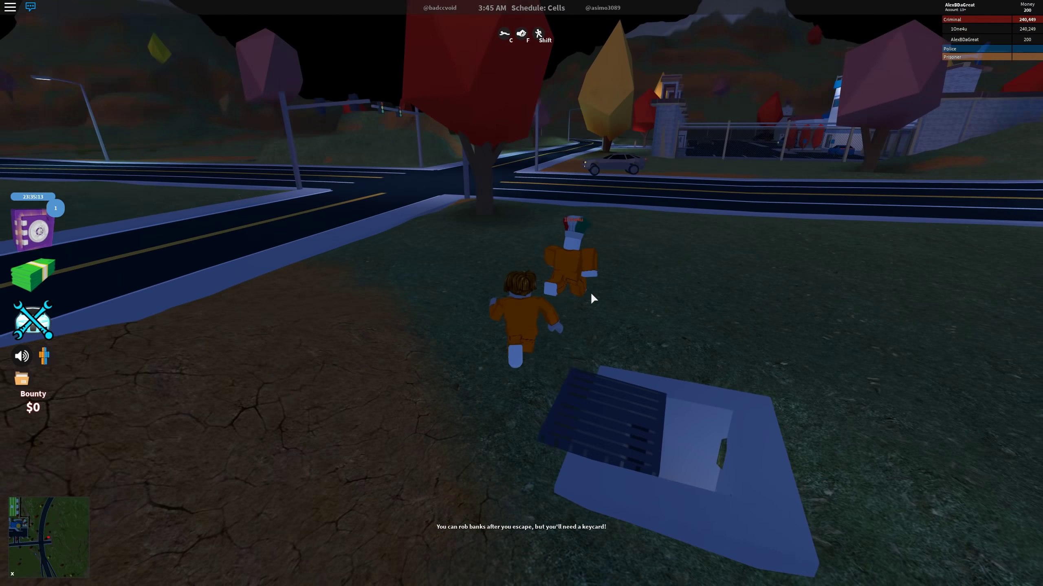
key(w)
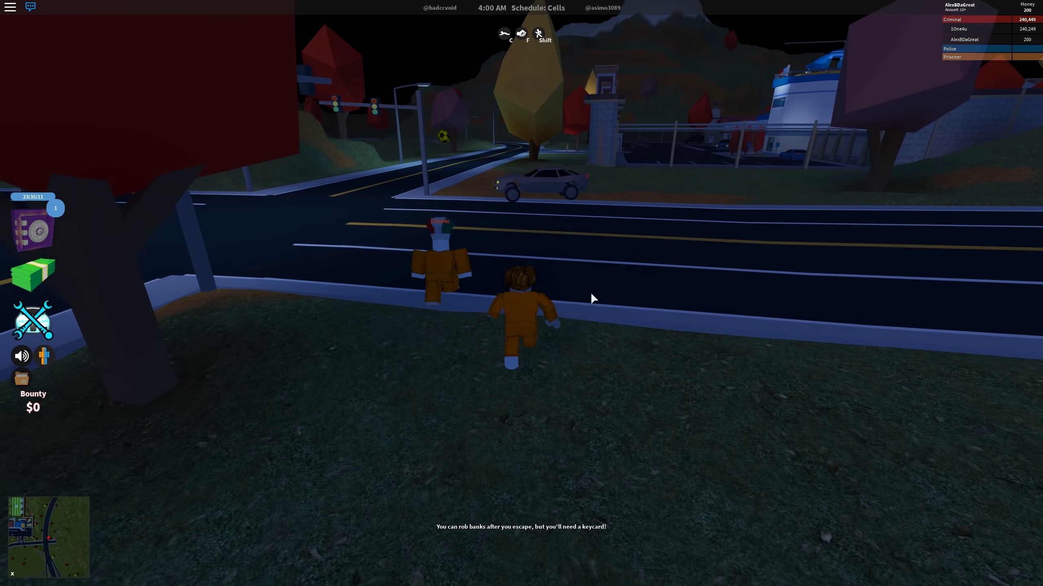
key(w)
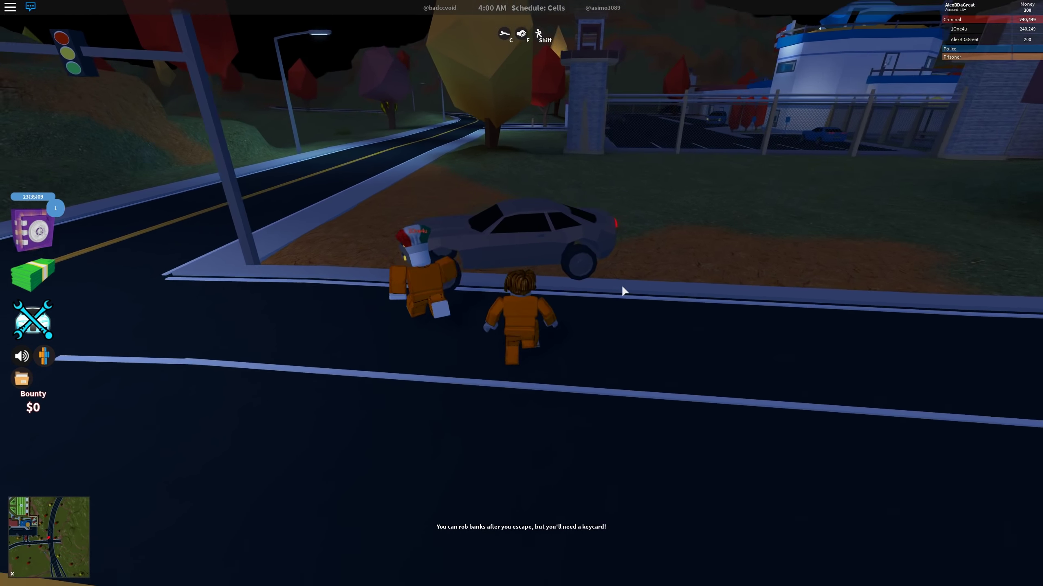
key(e)
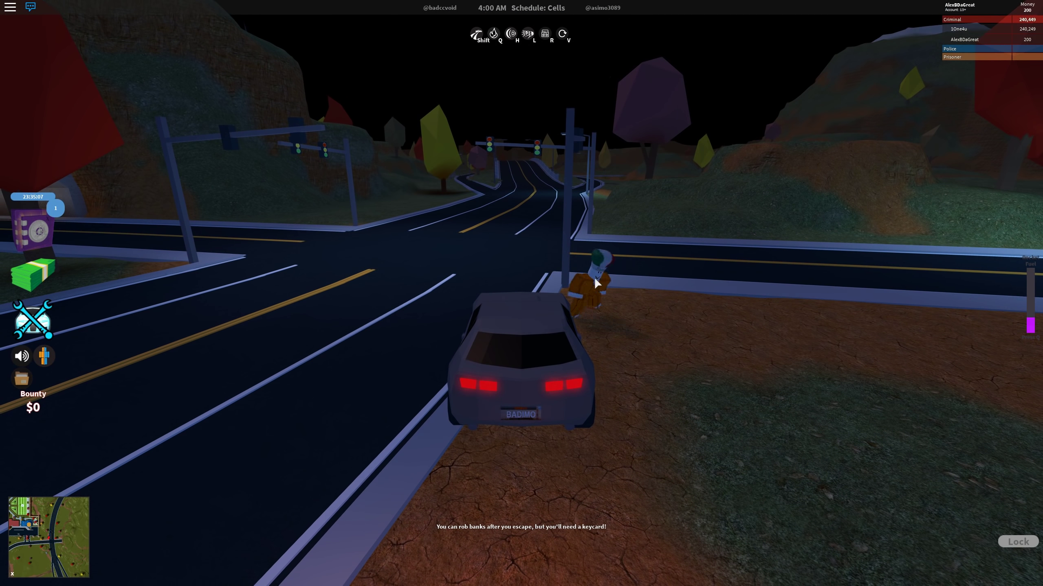
Drive the car down the road and into the city
key(w)
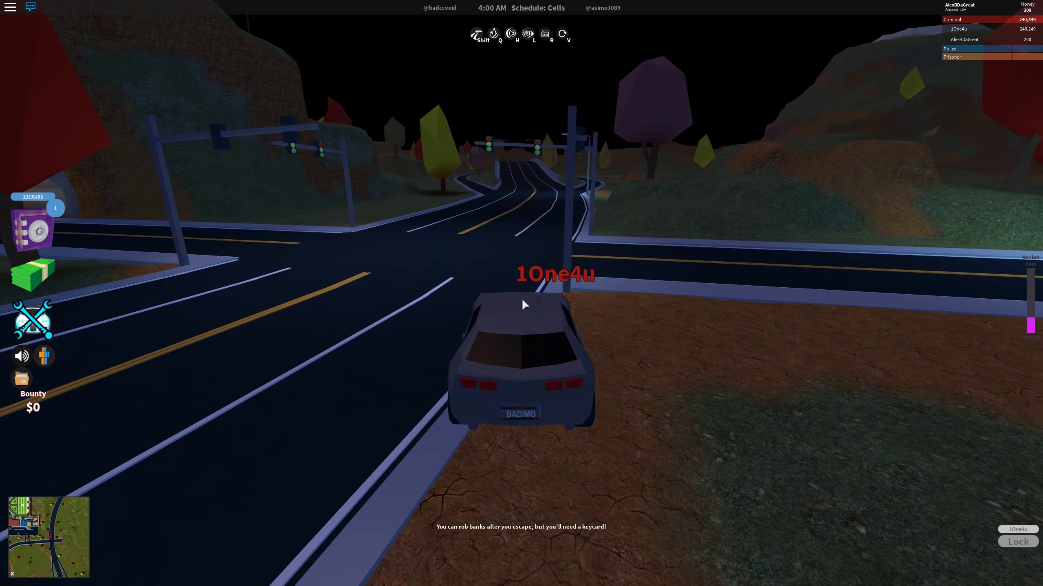
key(w)
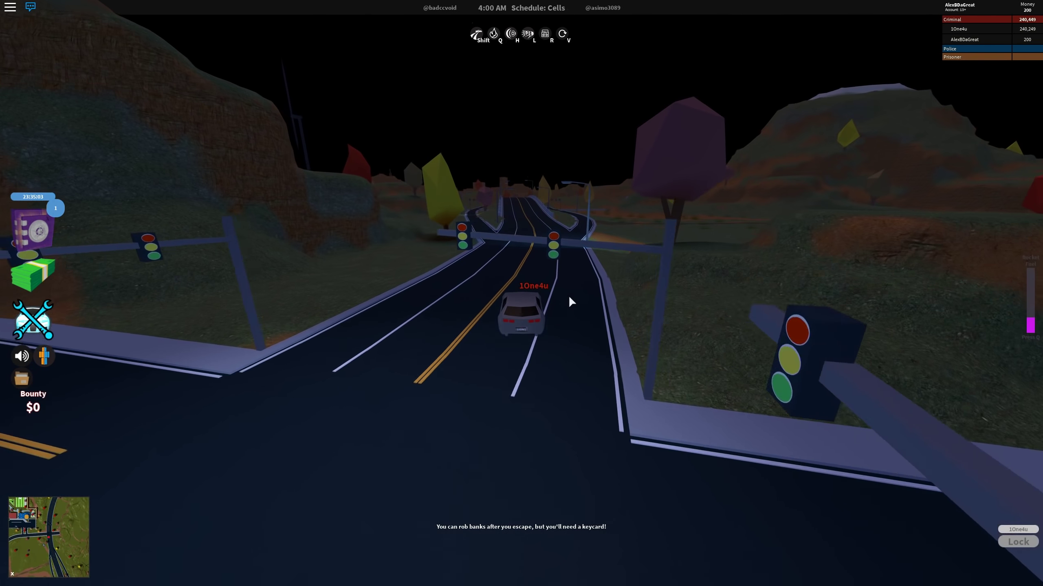
key(w)
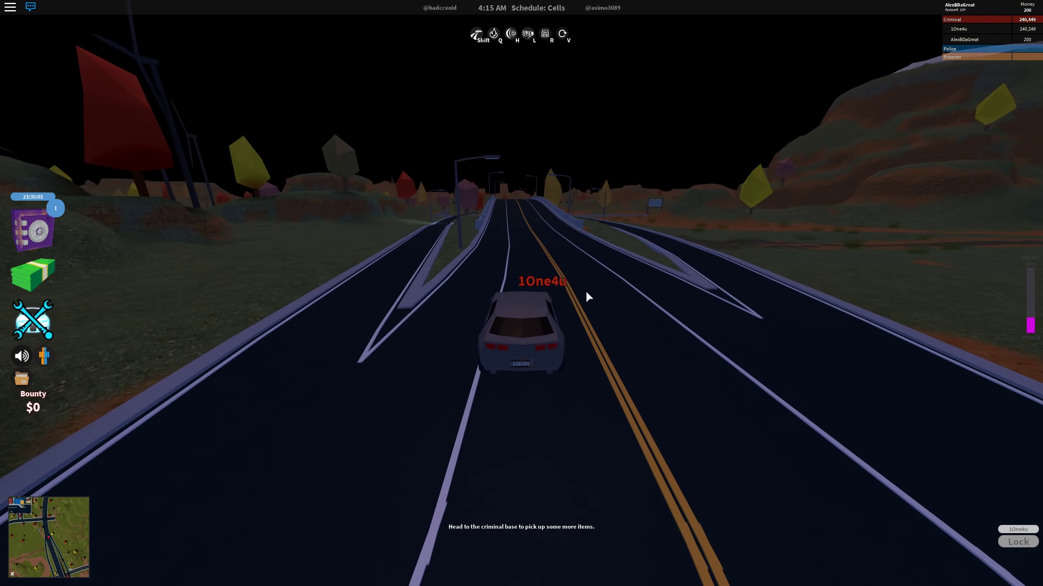
key(w)
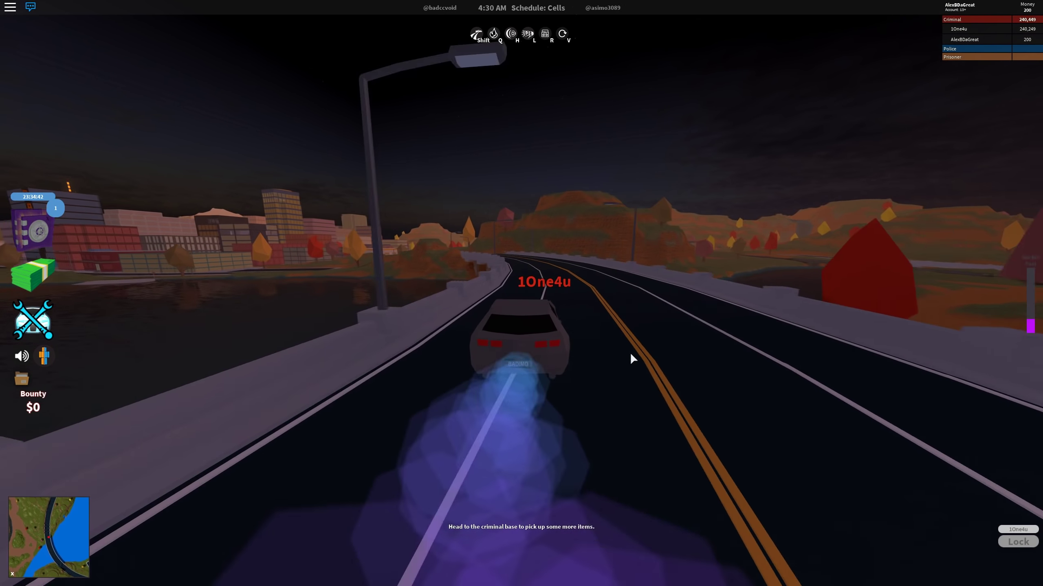
key(w)
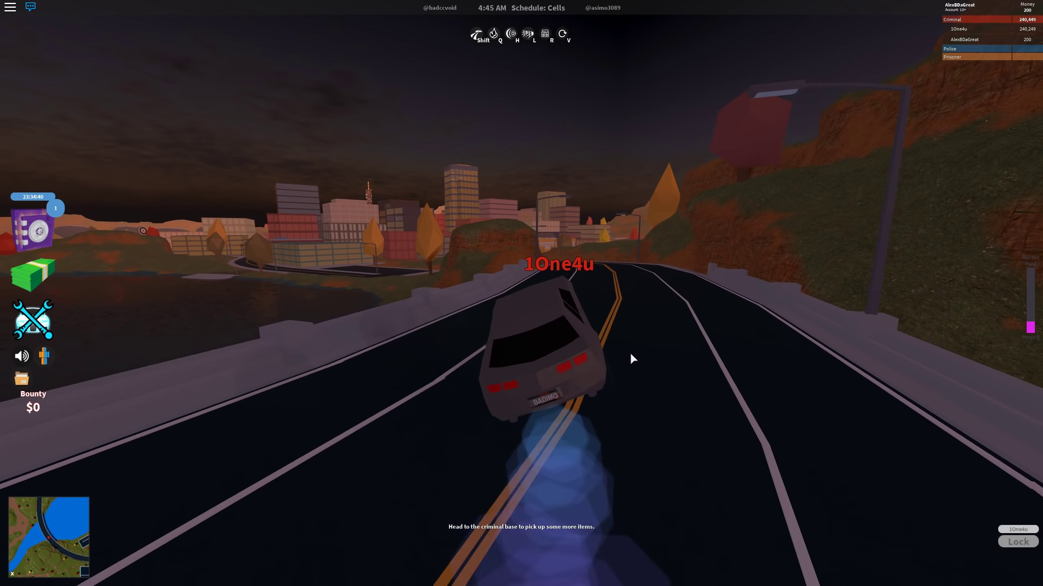
key(w)
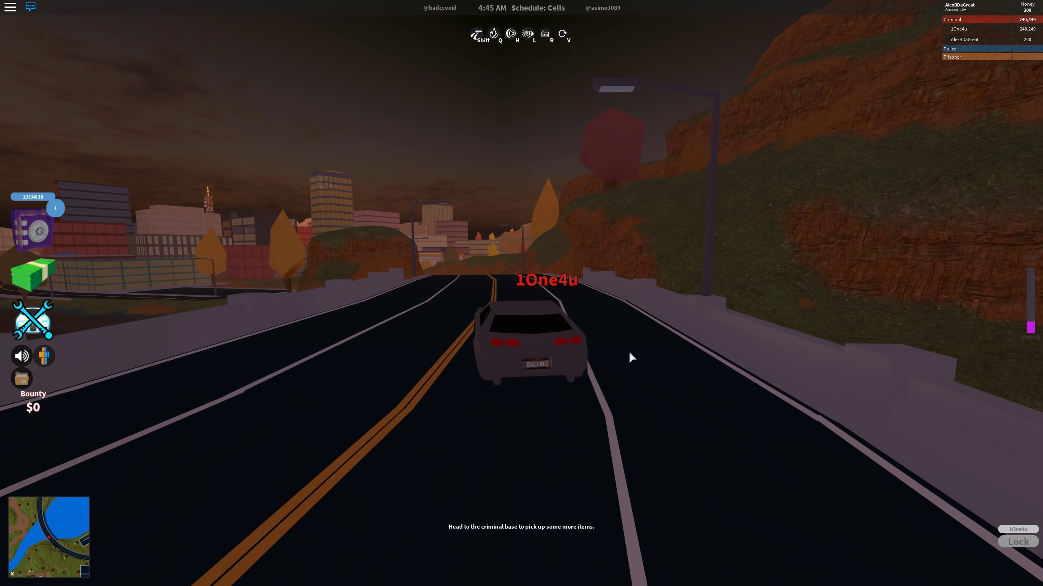
key(w)
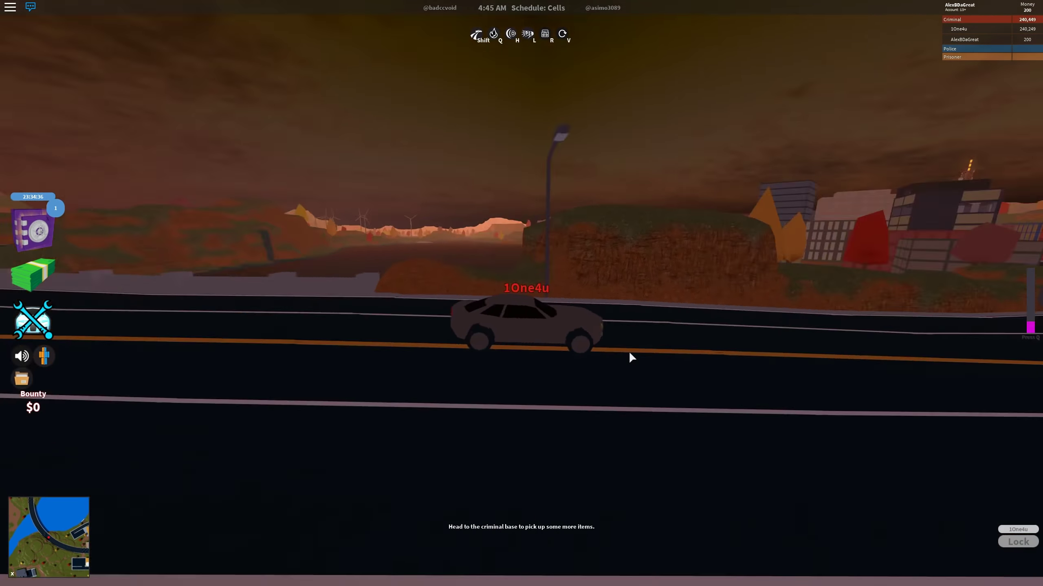
key(w)
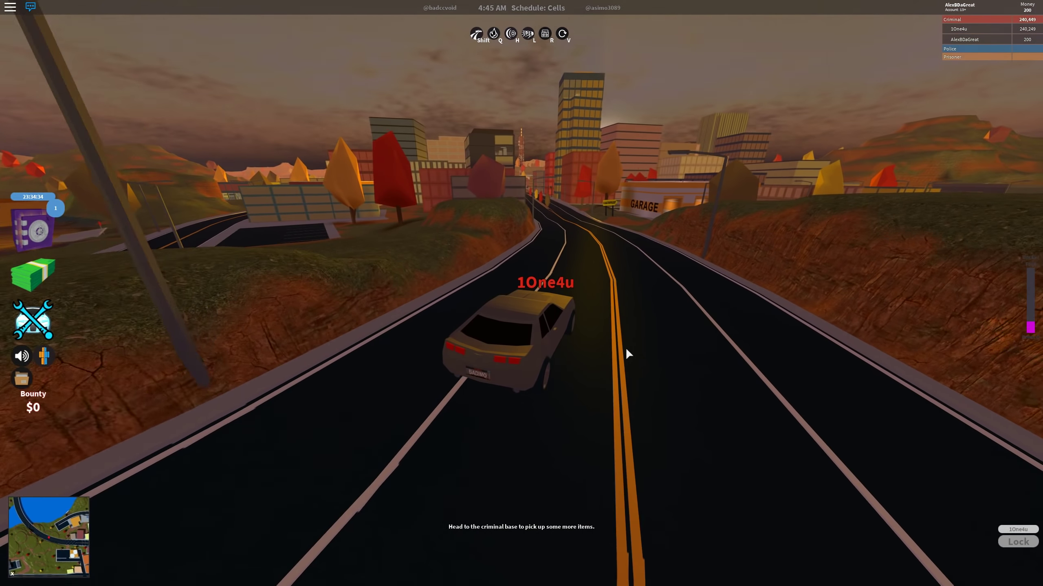
key(w)
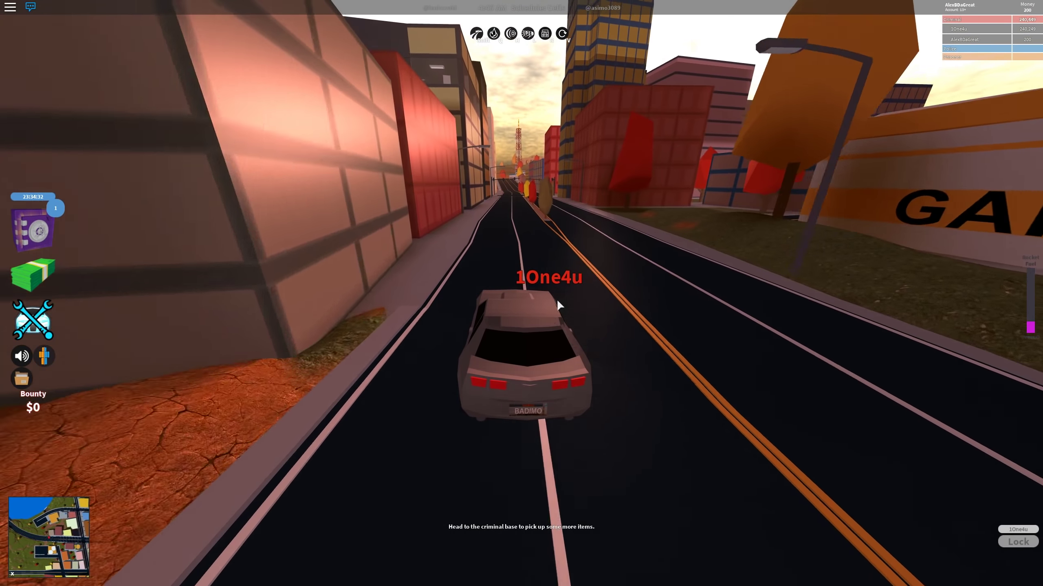
key(w)
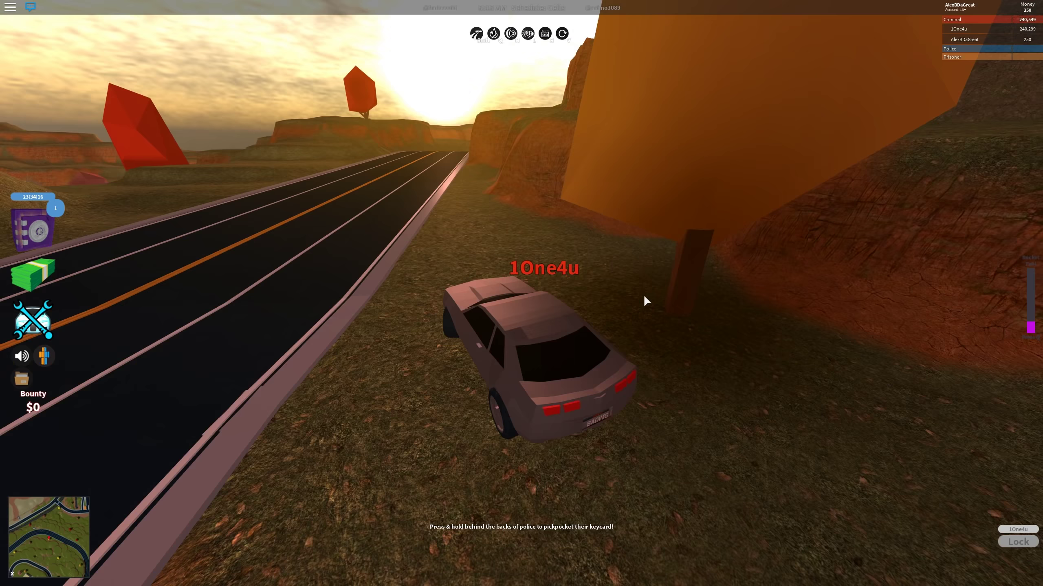
Follow the curving highway past the orange trucks to the tunnel
key(w)
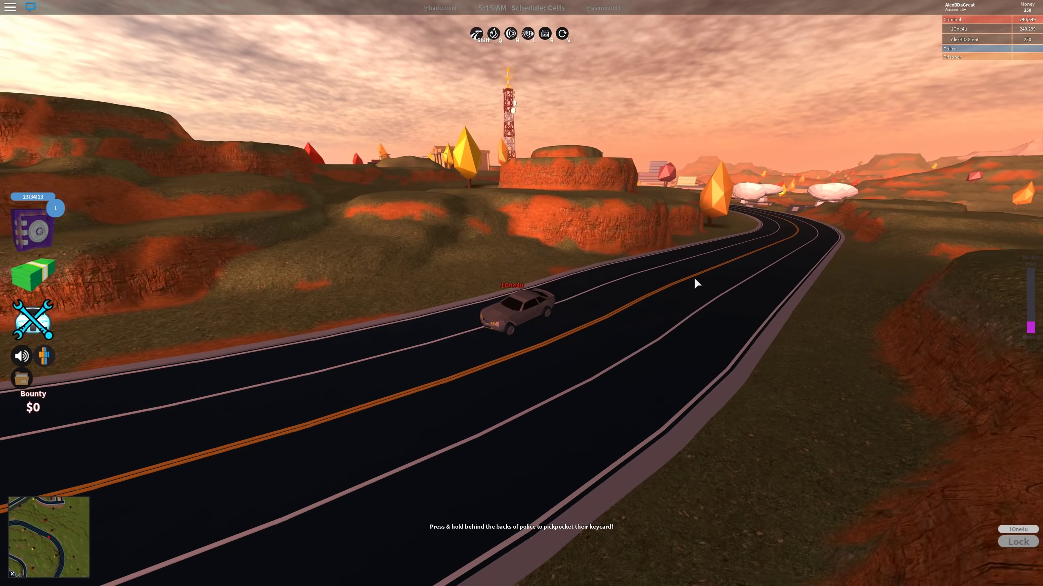
key(w)
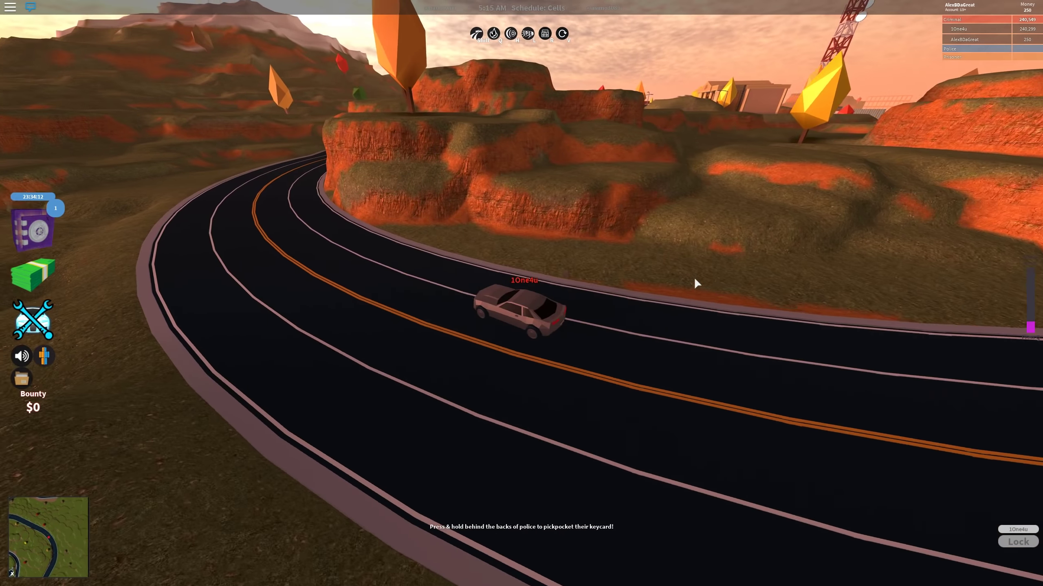
key(w)
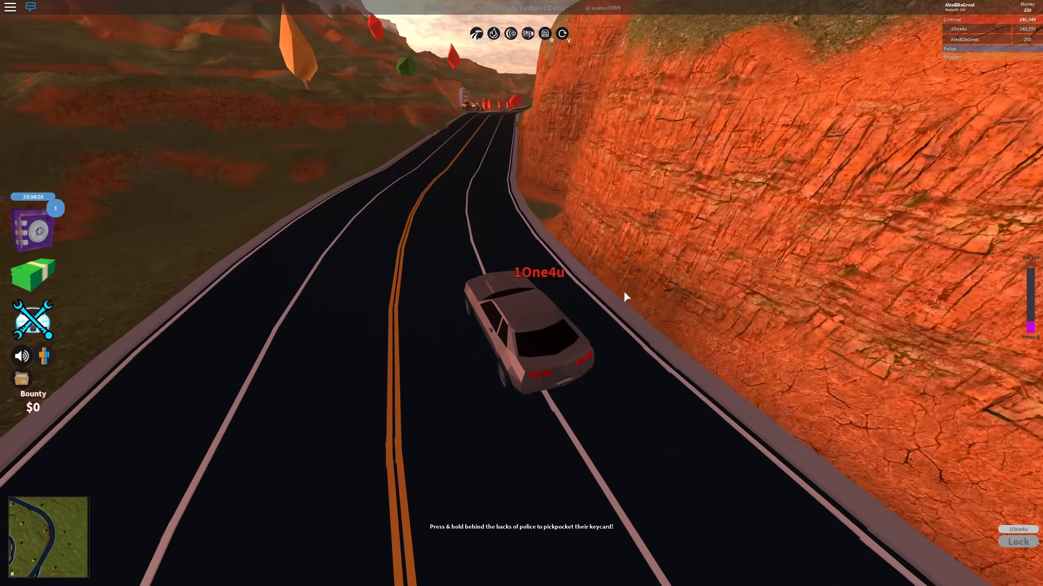
key(w)
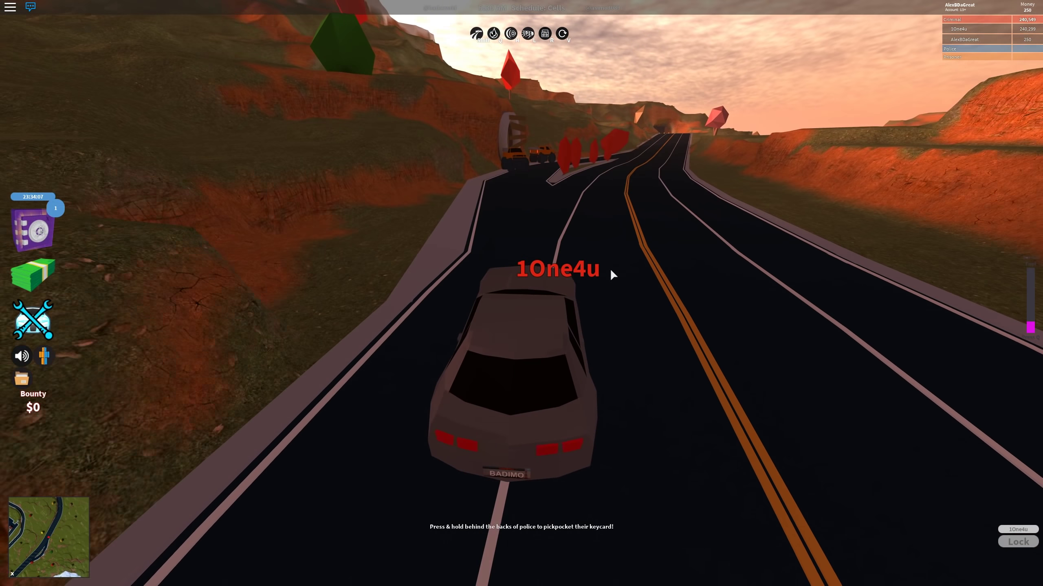
key(w)
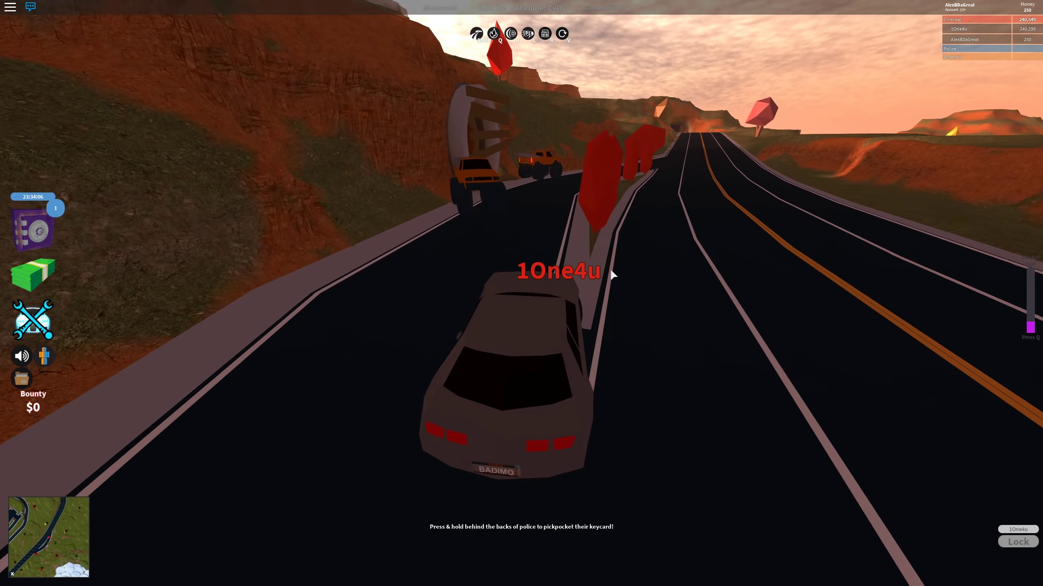
Exit the car at the boarded tunnel, run through it, and ride in the friend's car as passenger
key(w)
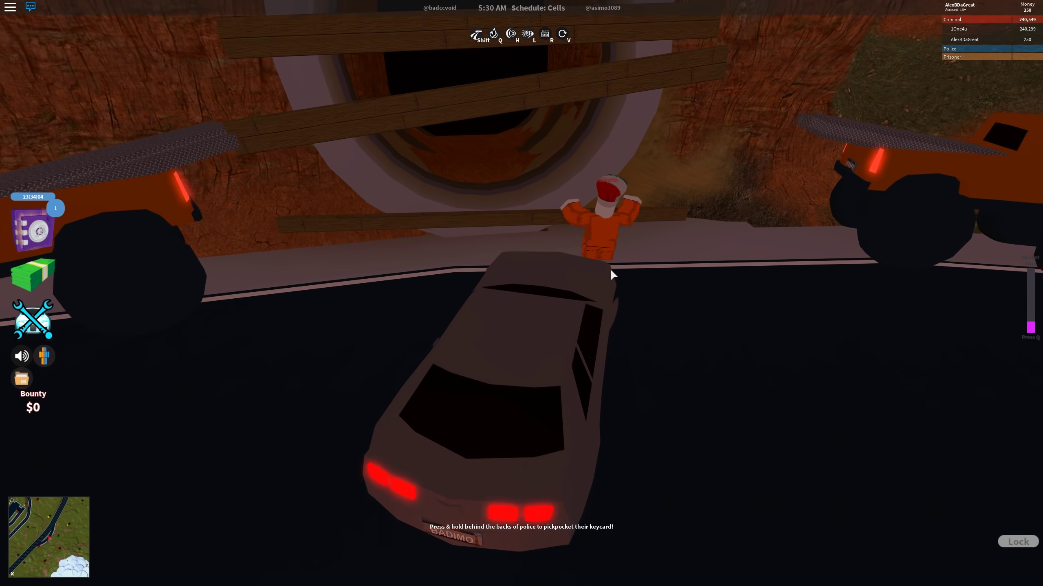
key(space)
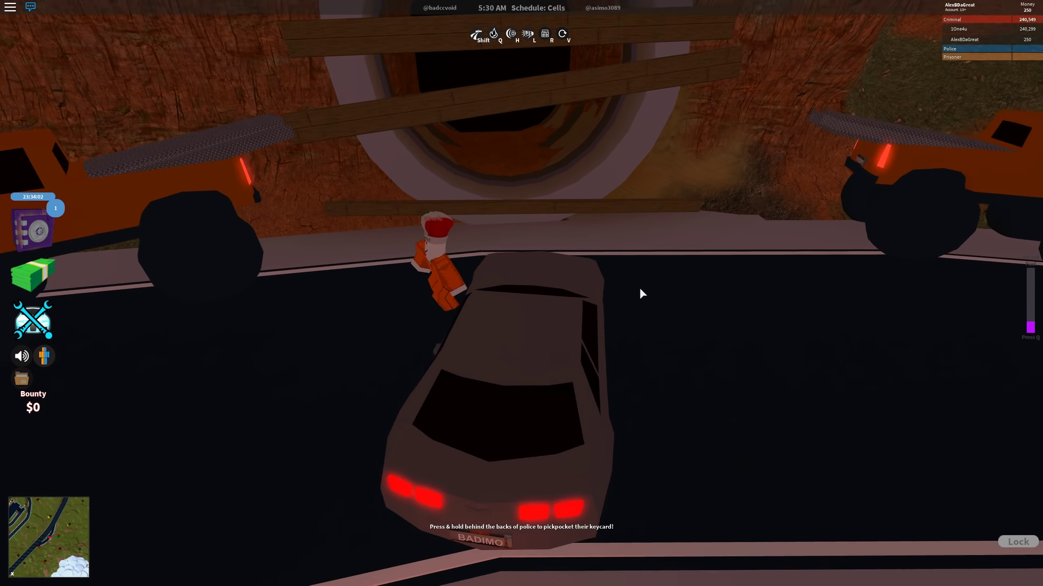
key(w)
key(w)
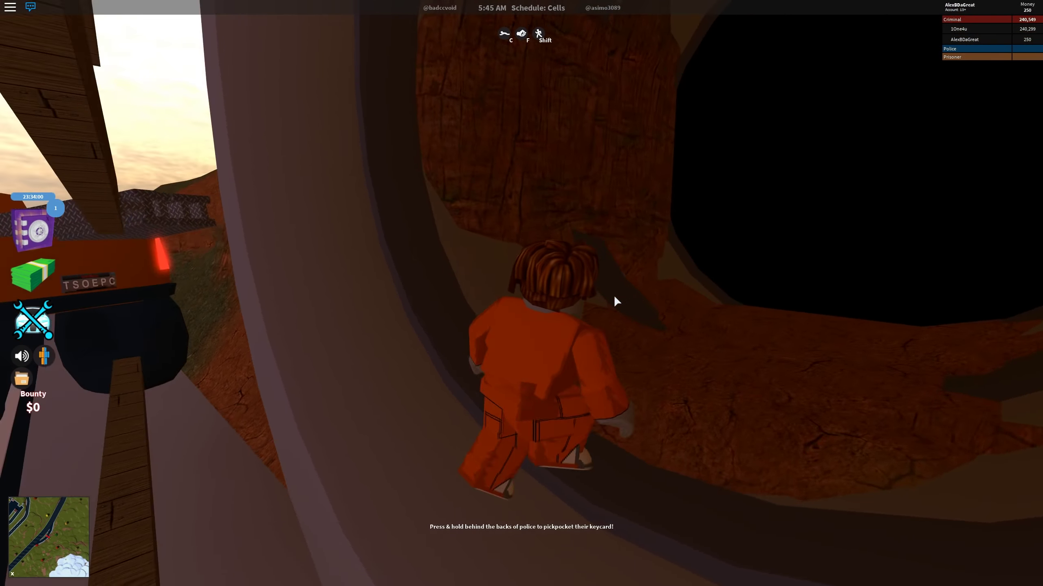
key(w)
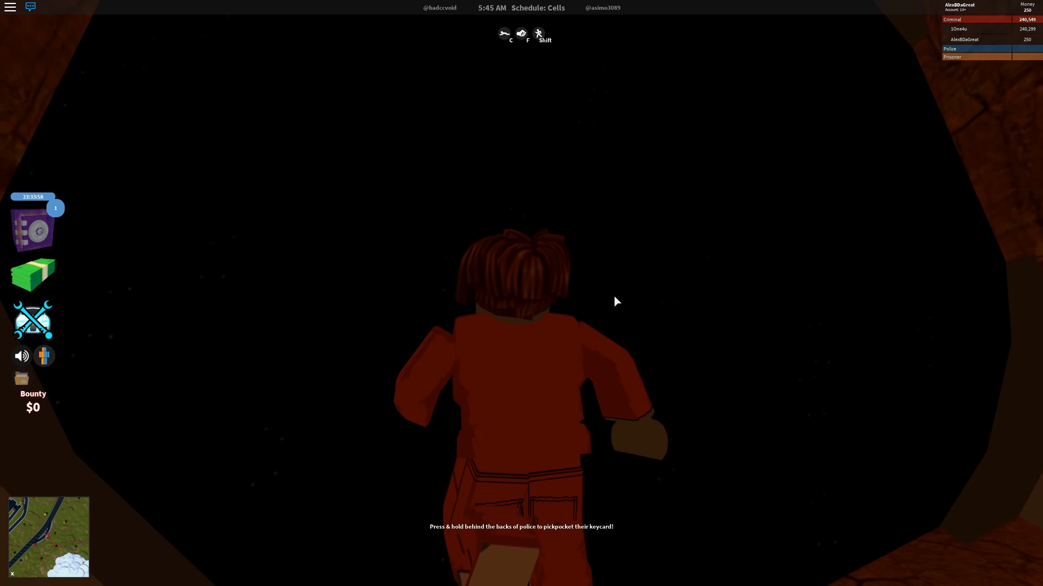
key(w)
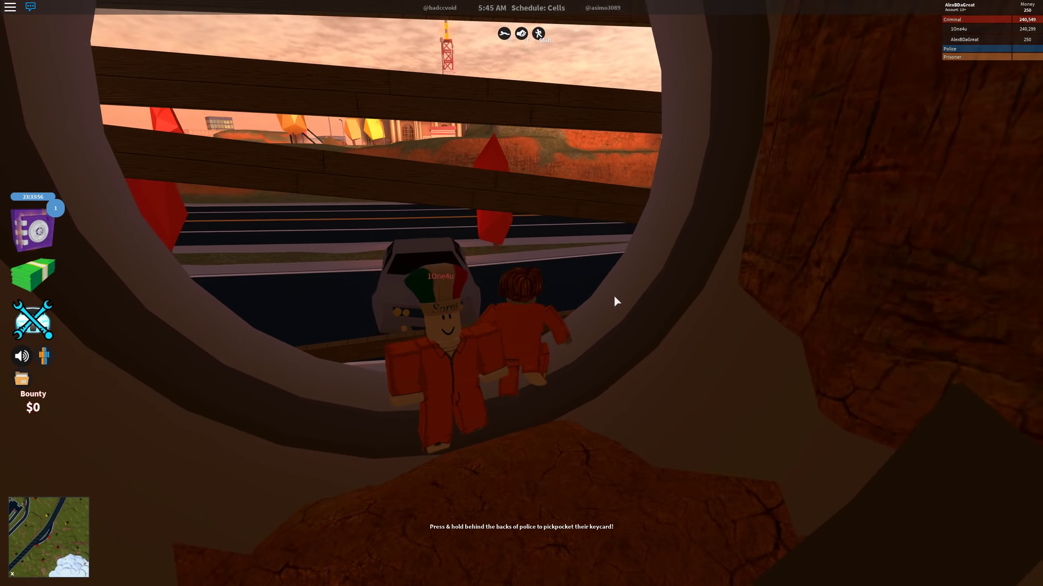
key(e)
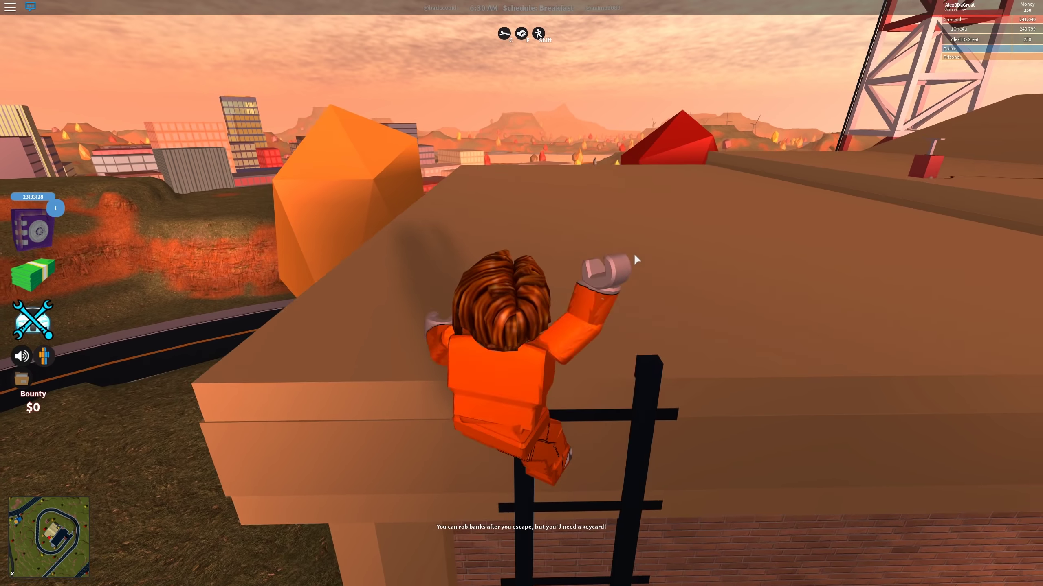
Place dynamite on the museum roof and drop through the blasted hole
key(w)
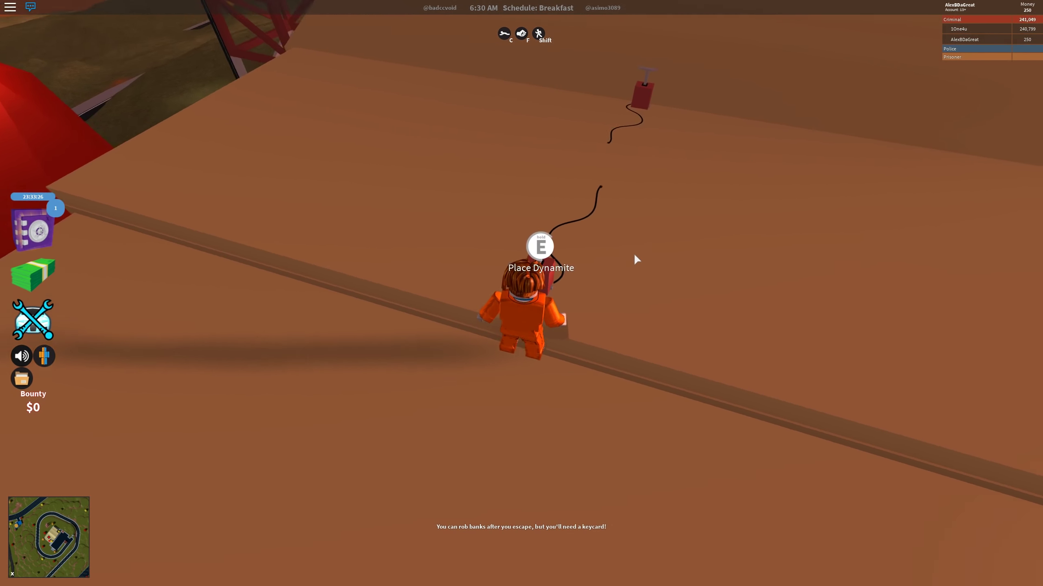
key(e)
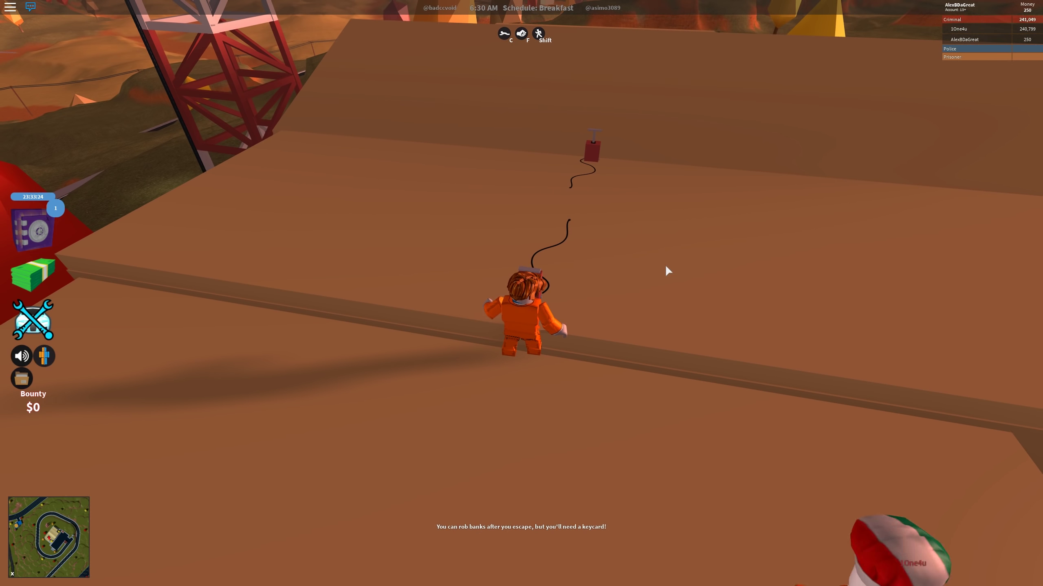
key(w)
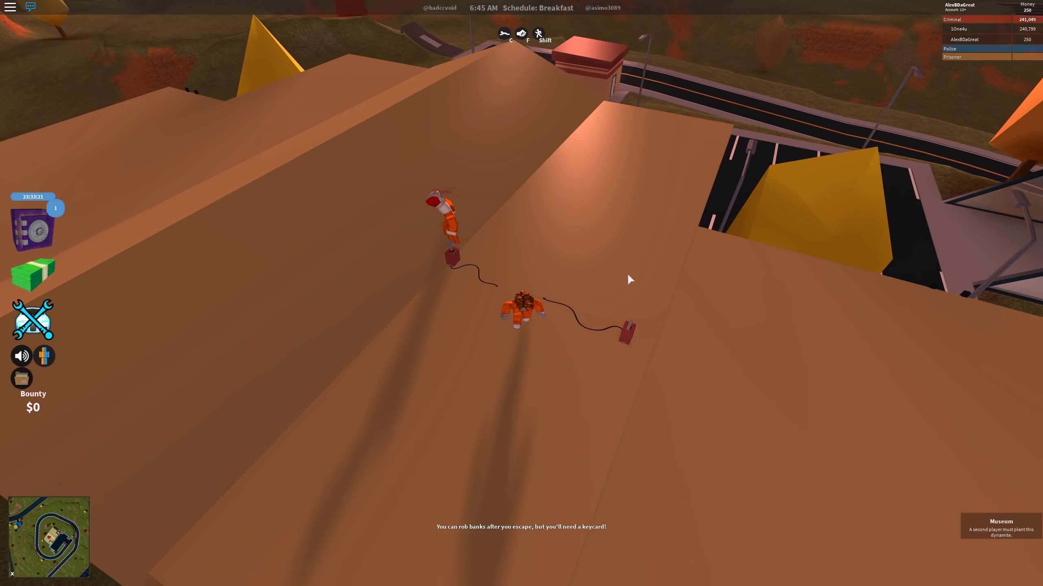
key(s)
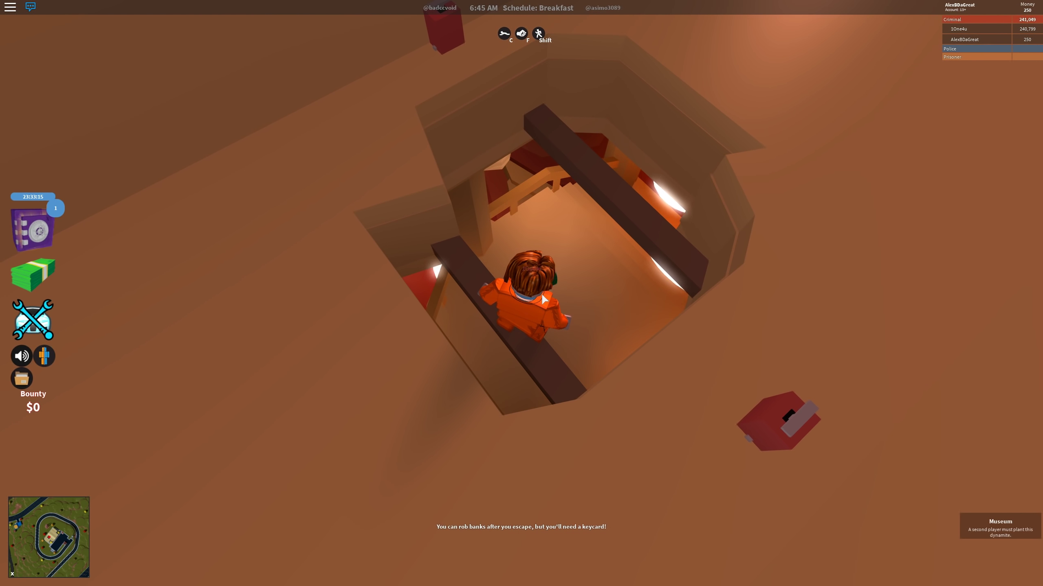
key(w)
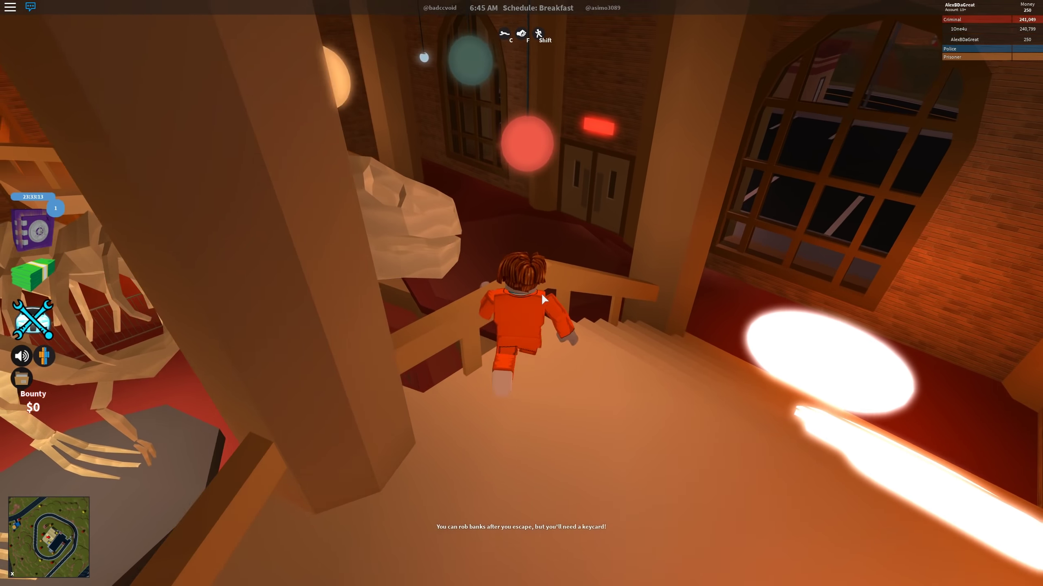
Climb to the upper landing and reach the wall painting
key(w)
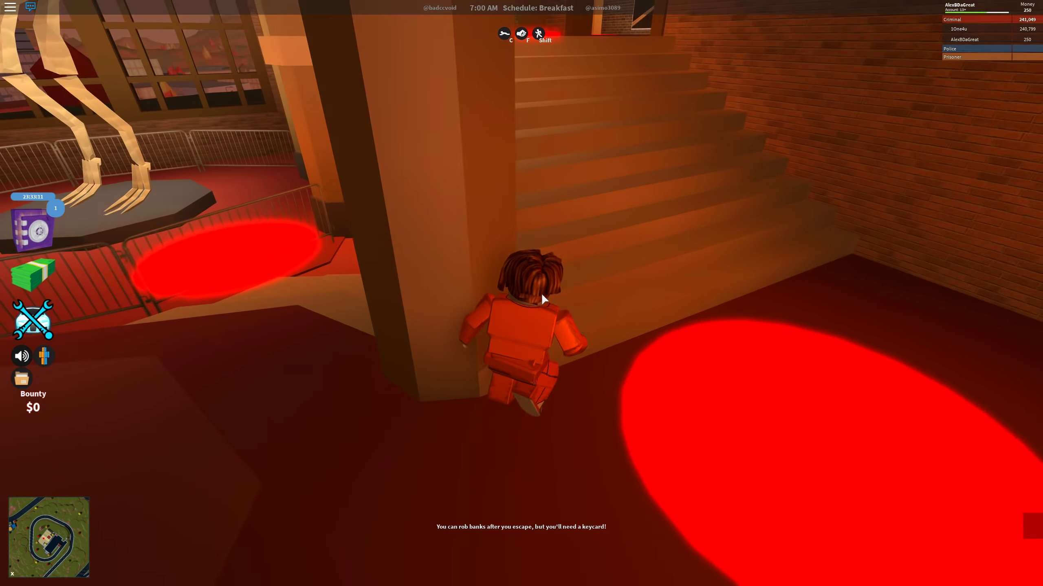
key(w)
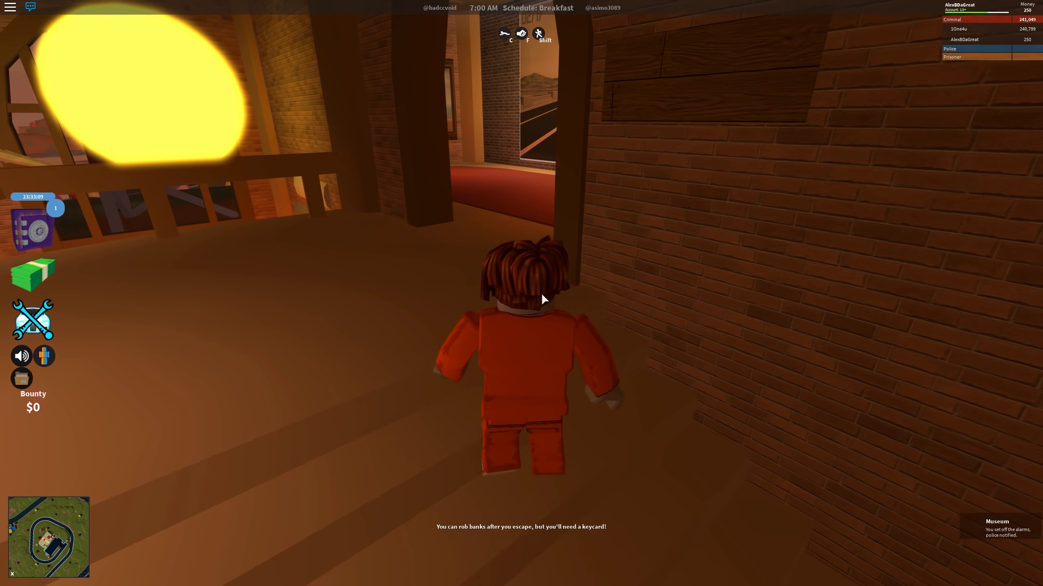
key(w)
key(alt+Tab)
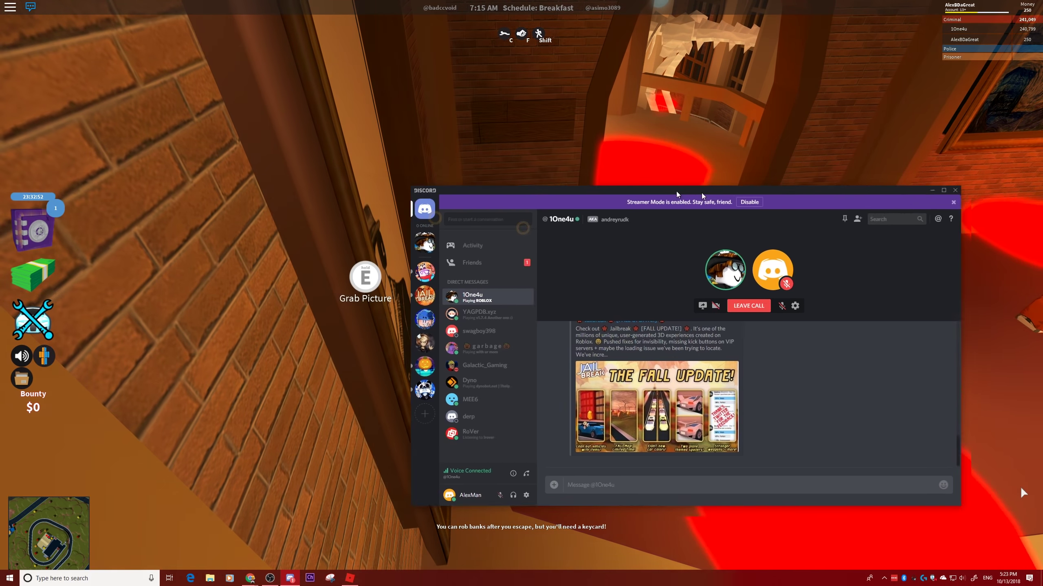
click(1021, 486)
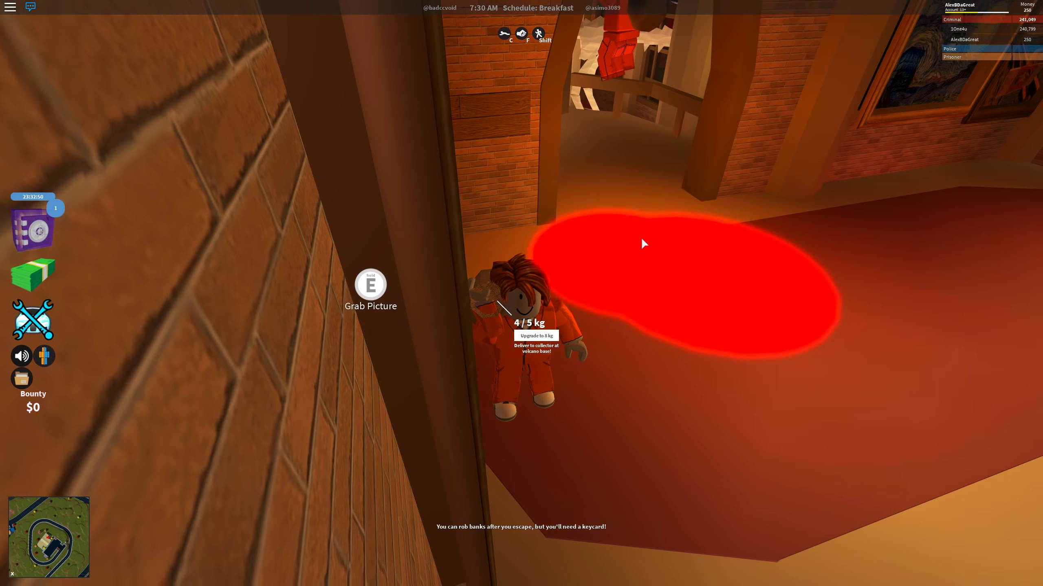
key(w)
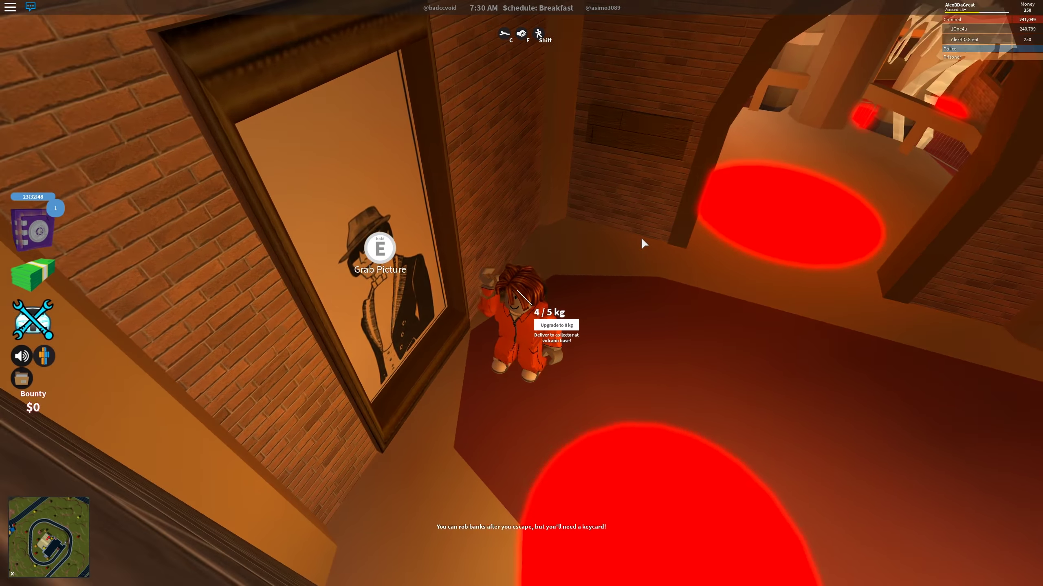
Carry the 4/5 kg bag past the alarm lights to the dinosaur skeleton platform
key(w)
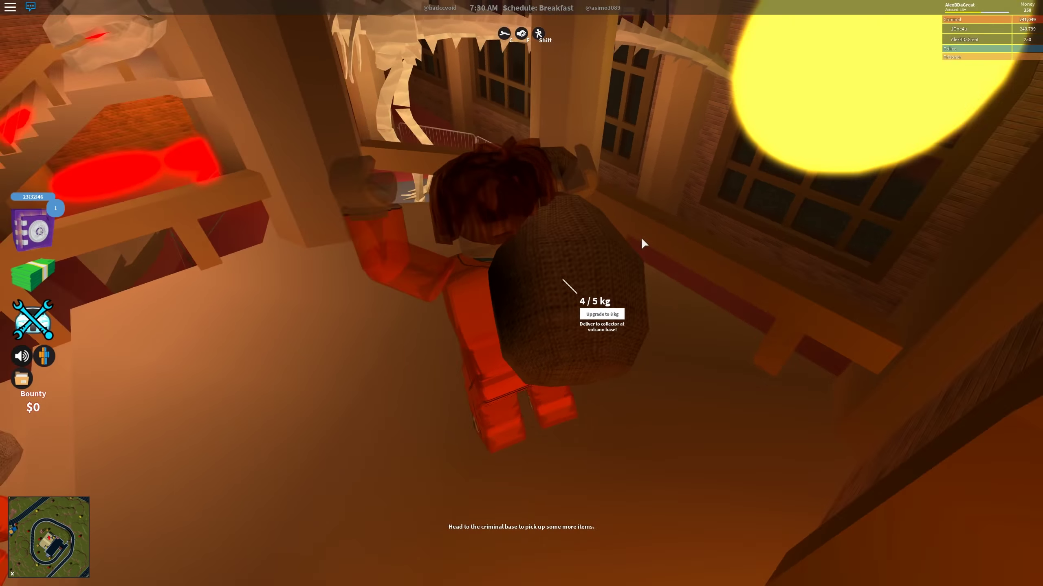
key(w)
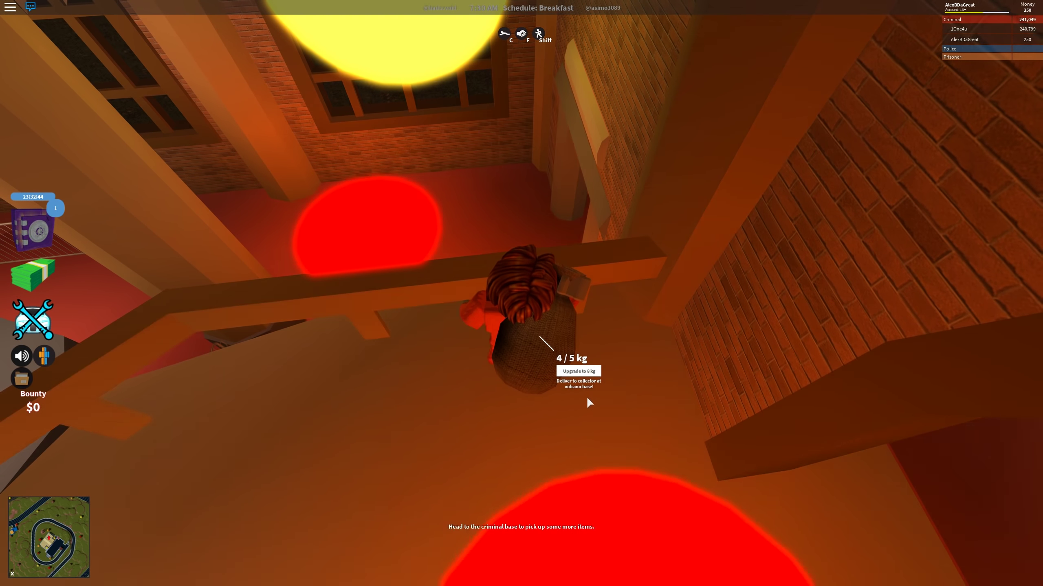
key(w)
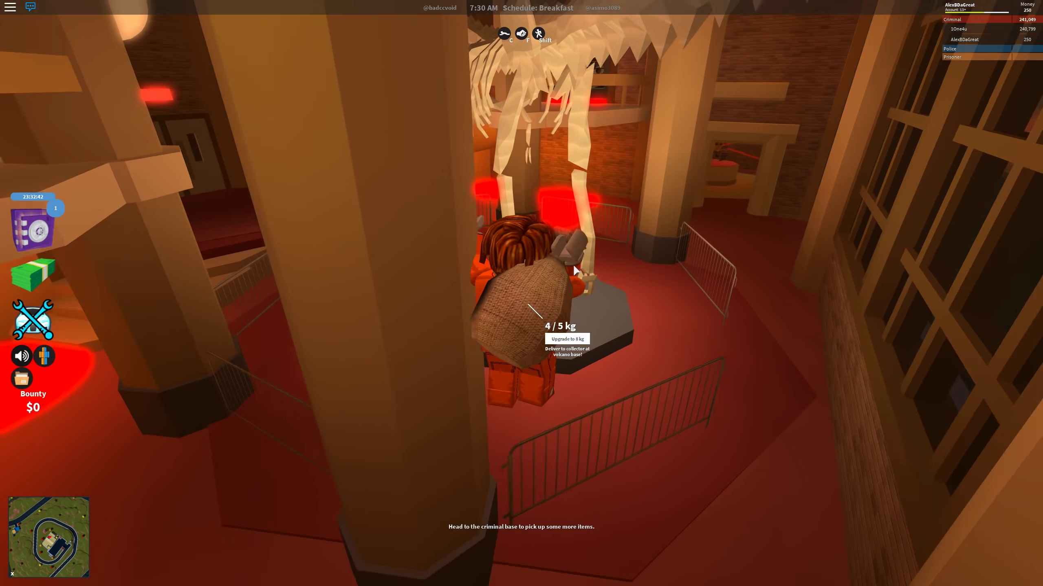
key(w)
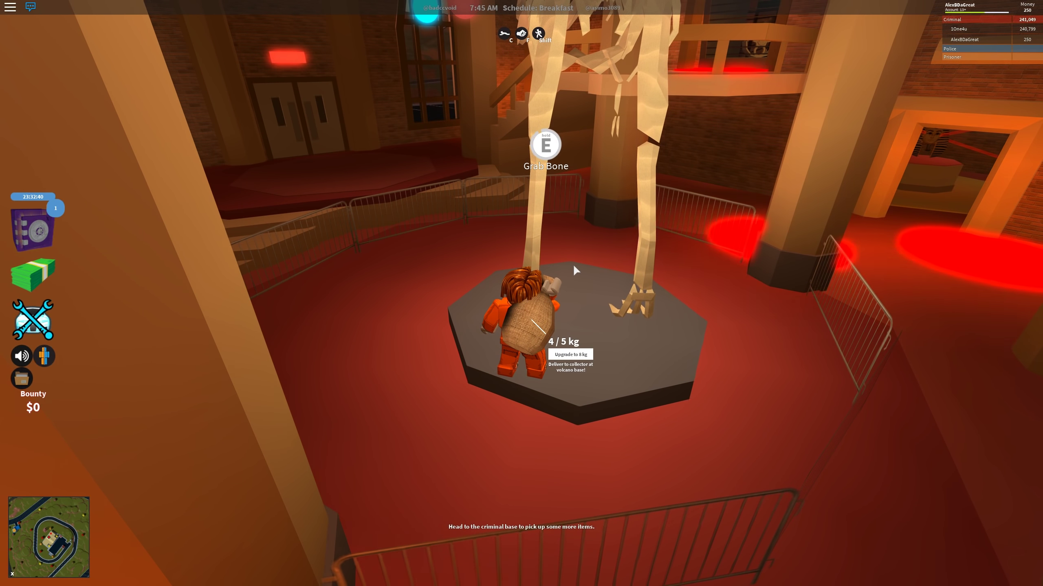
Grab a dinosaur bone to fill the bag to 5/5 kg, then drop onto the bones
key(e)
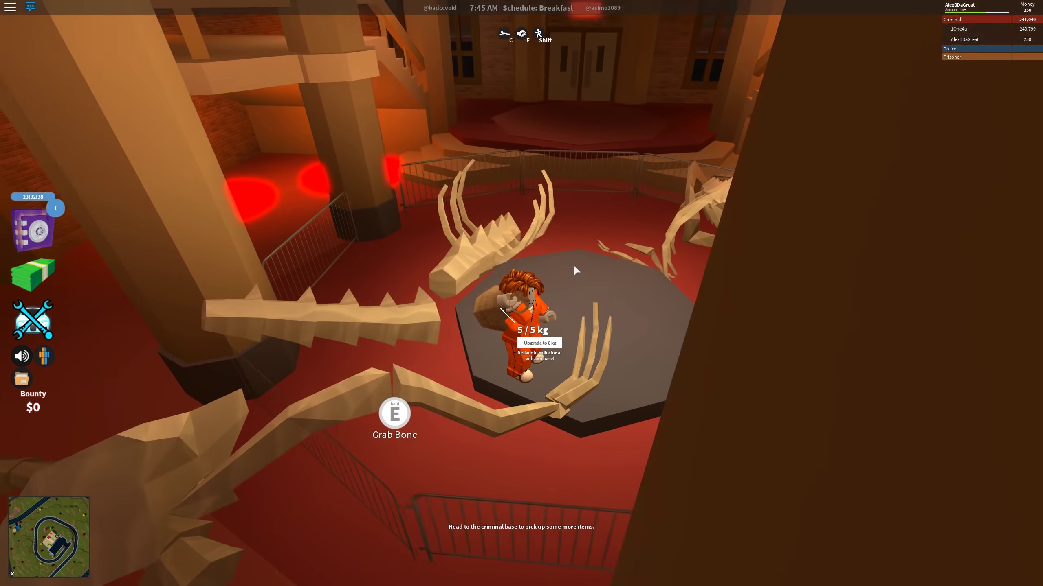
key(w)
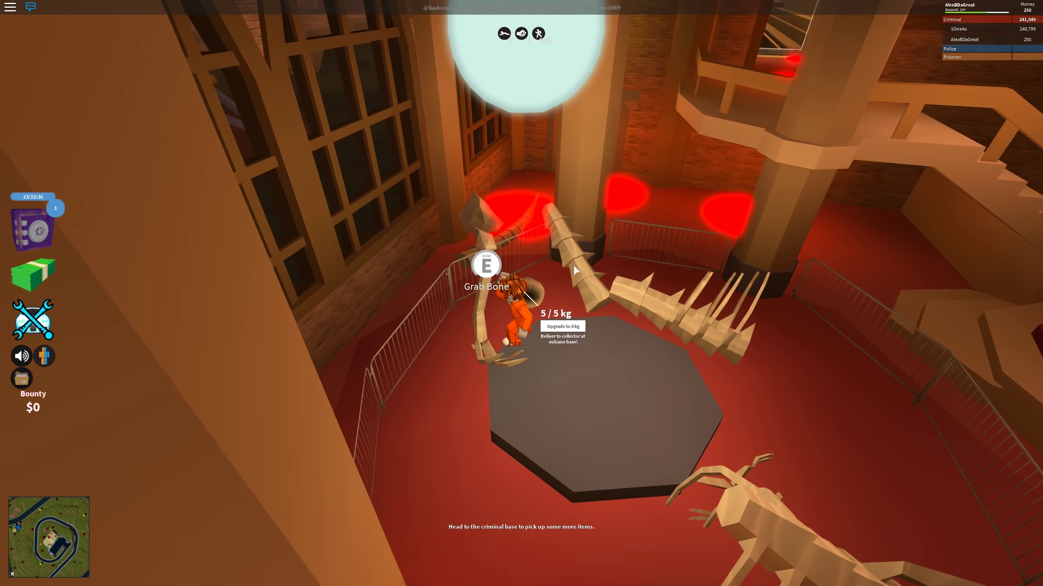
key(w)
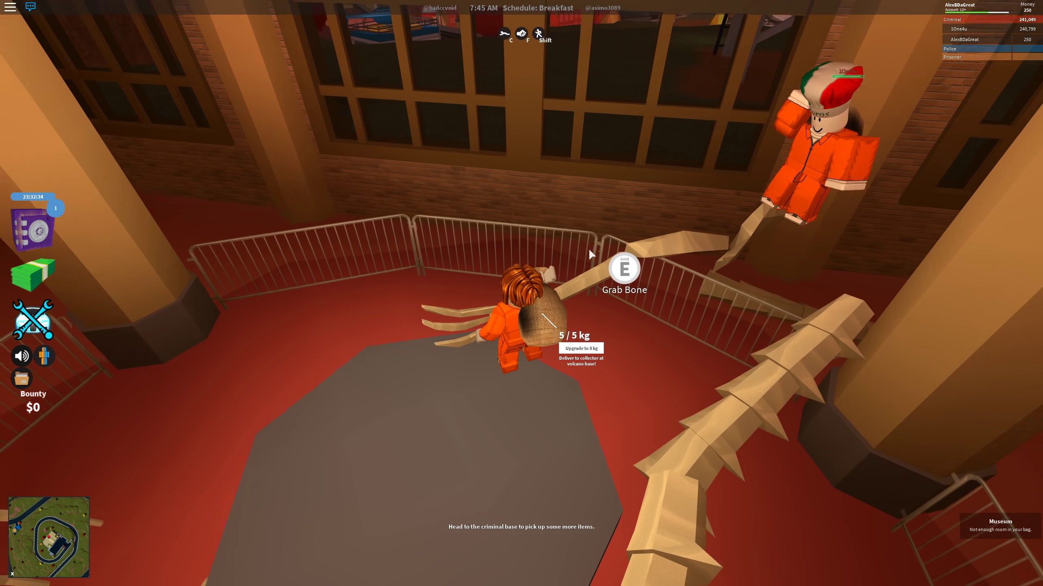
drag(588, 248, 868, 469)
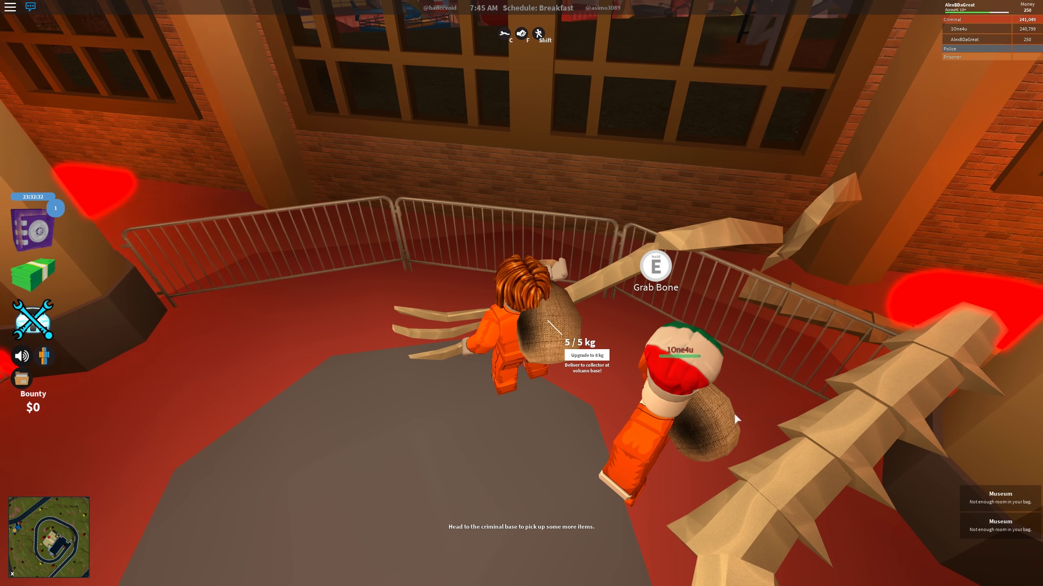
drag(689, 392, 654, 376)
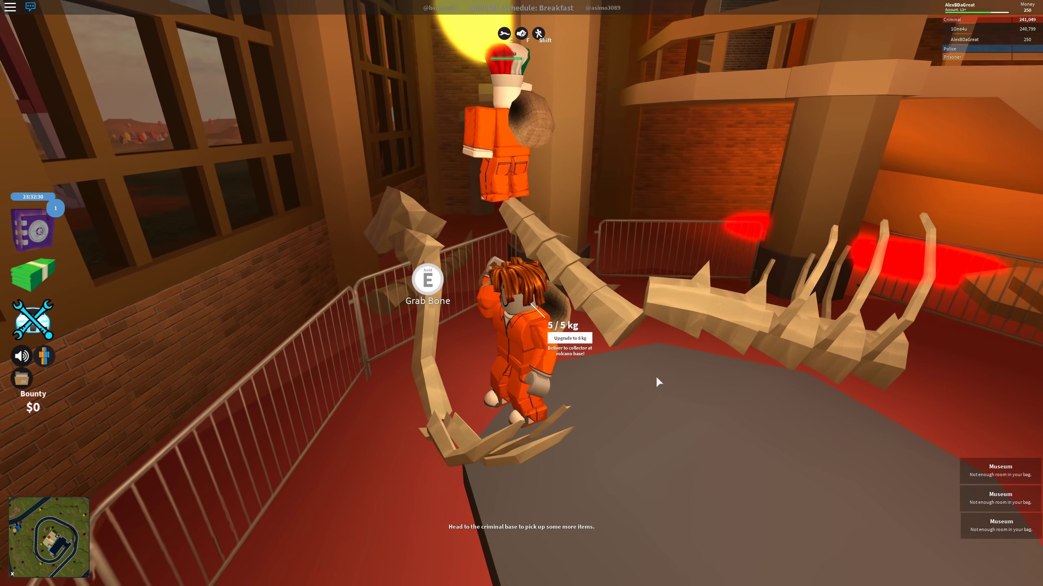
key(w)
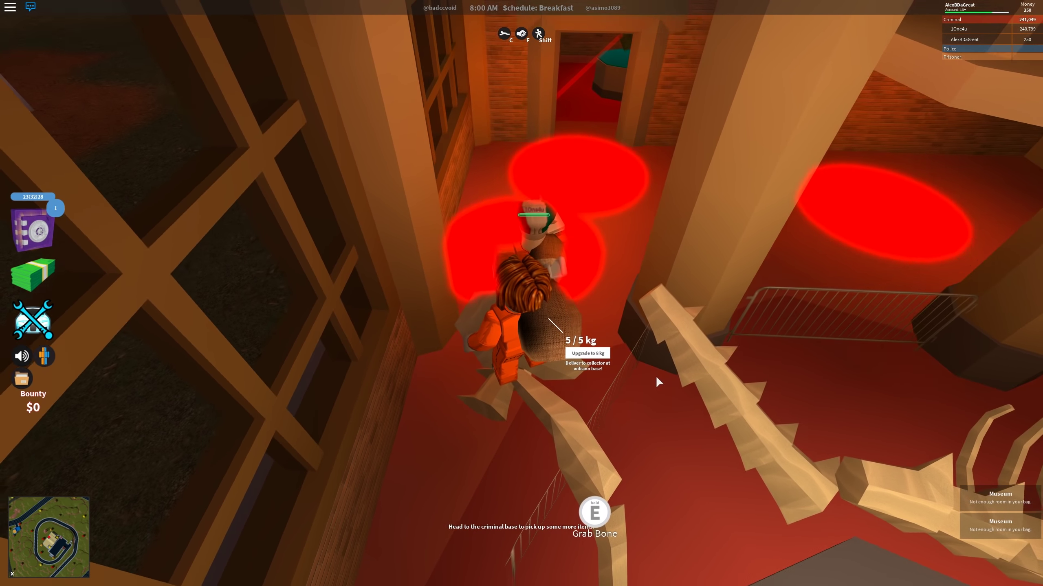
Walk off the bones, cross the laser room and enter the bone room
key(w)
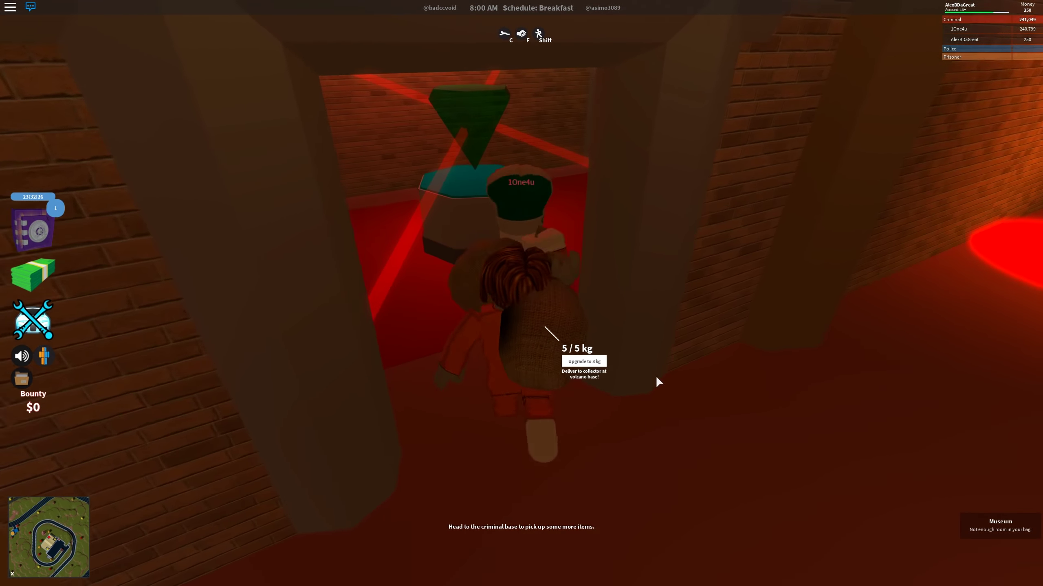
key(w)
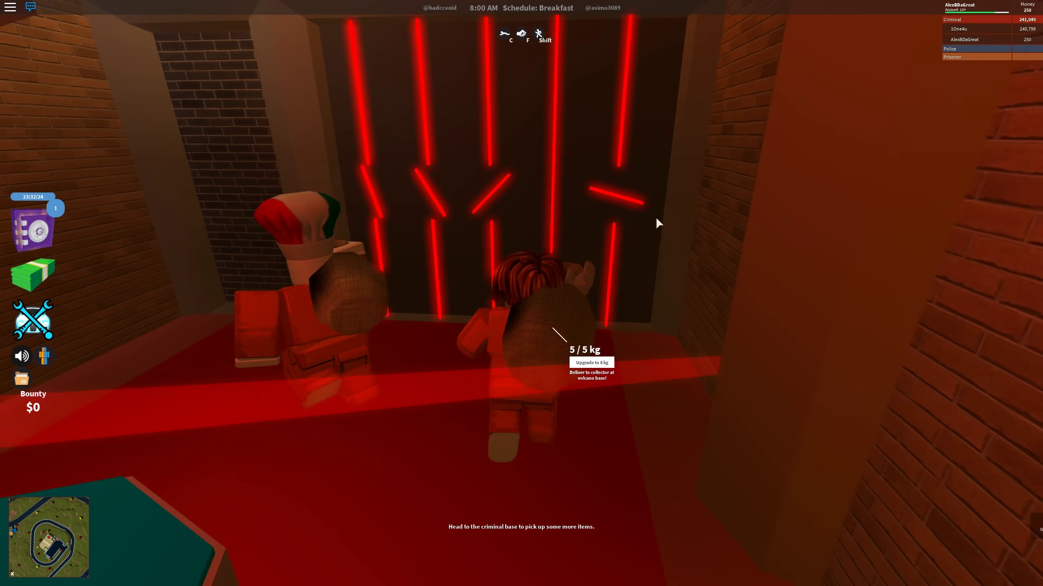
key(w)
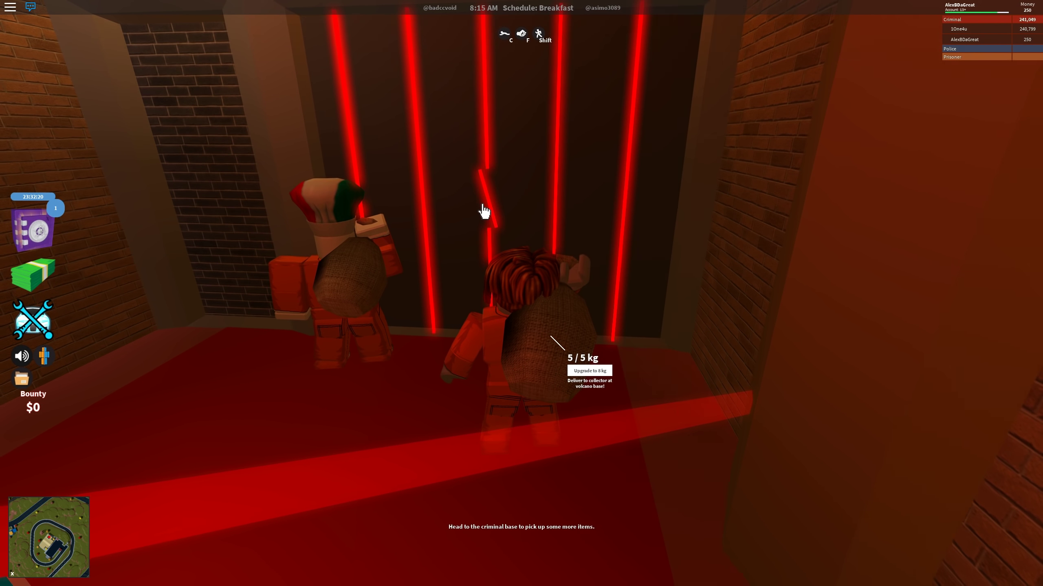
key(w)
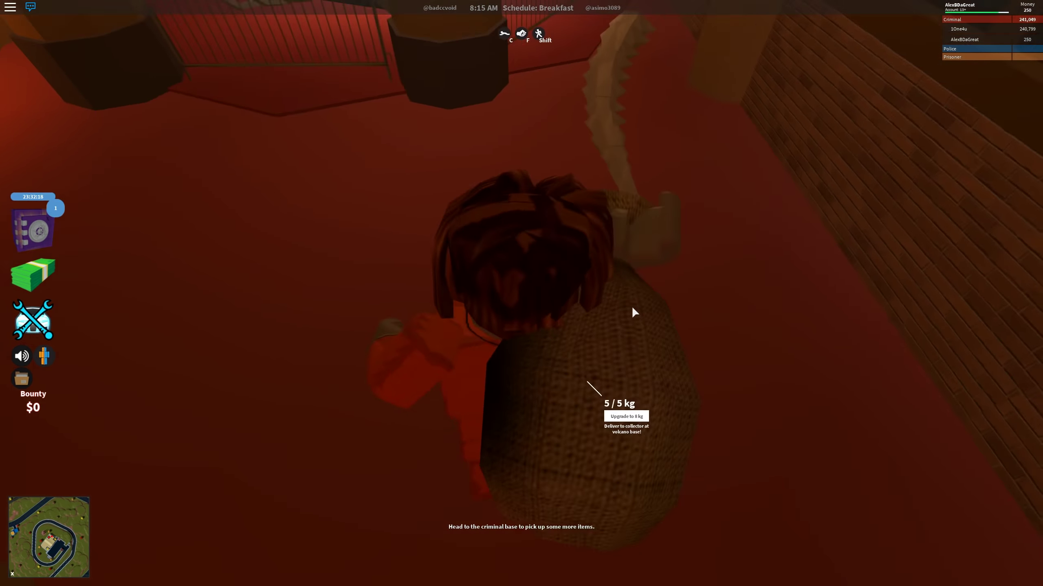
key(w)
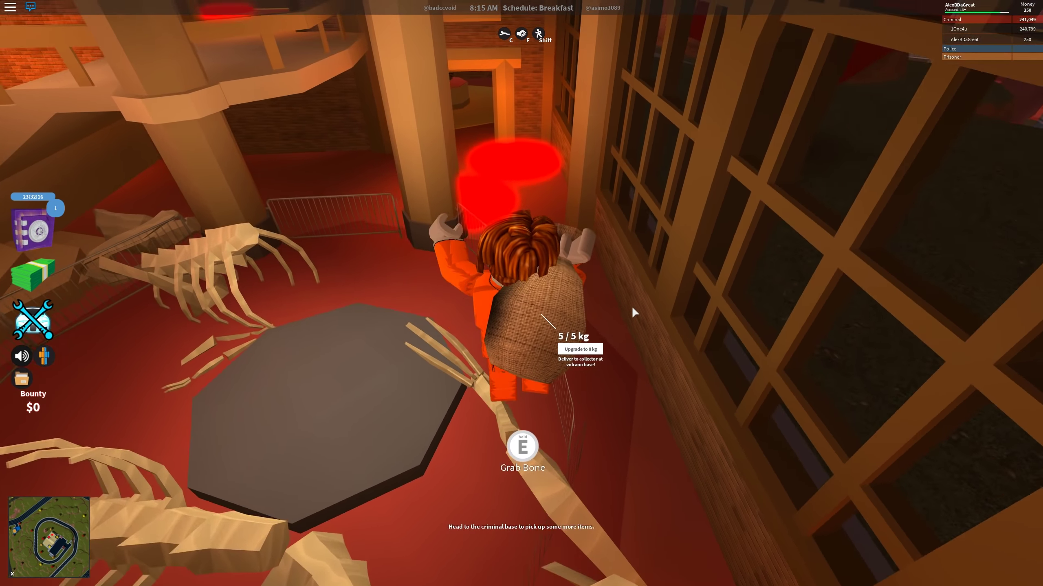
Pass the puzzle wall and pharaoh mask, then enter the small money-bag room
key(w)
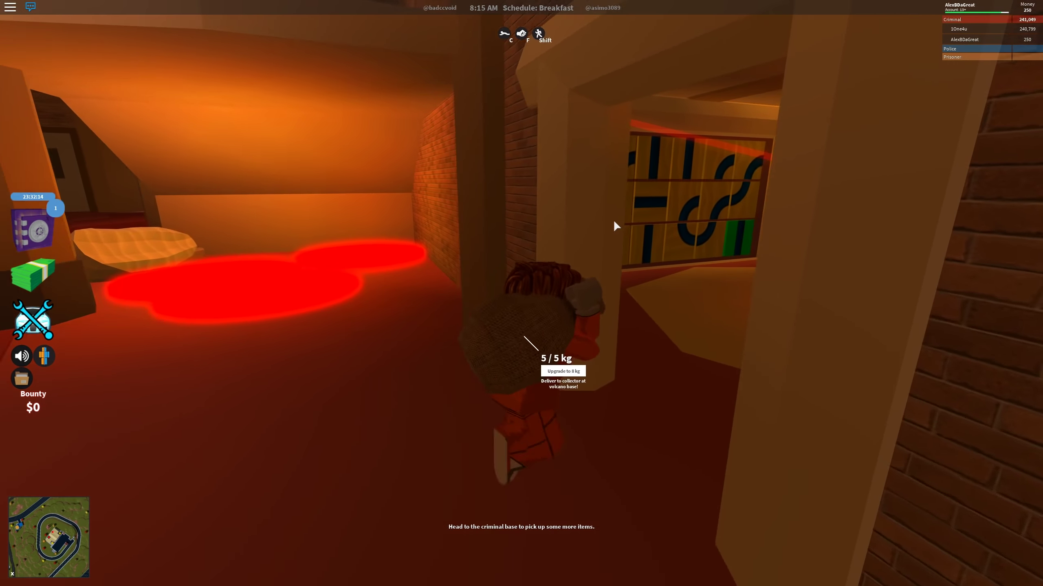
key(w)
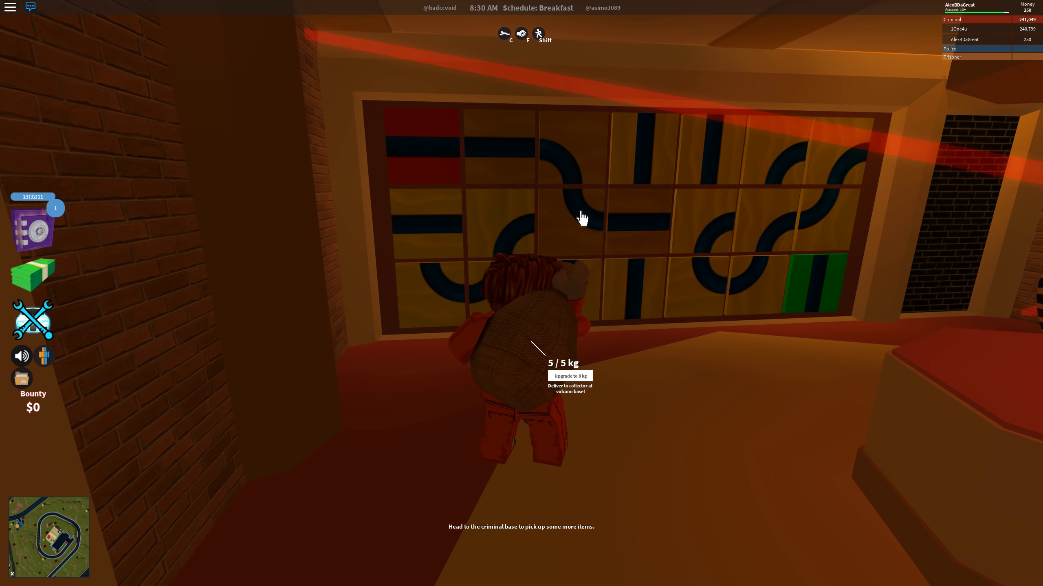
key(w)
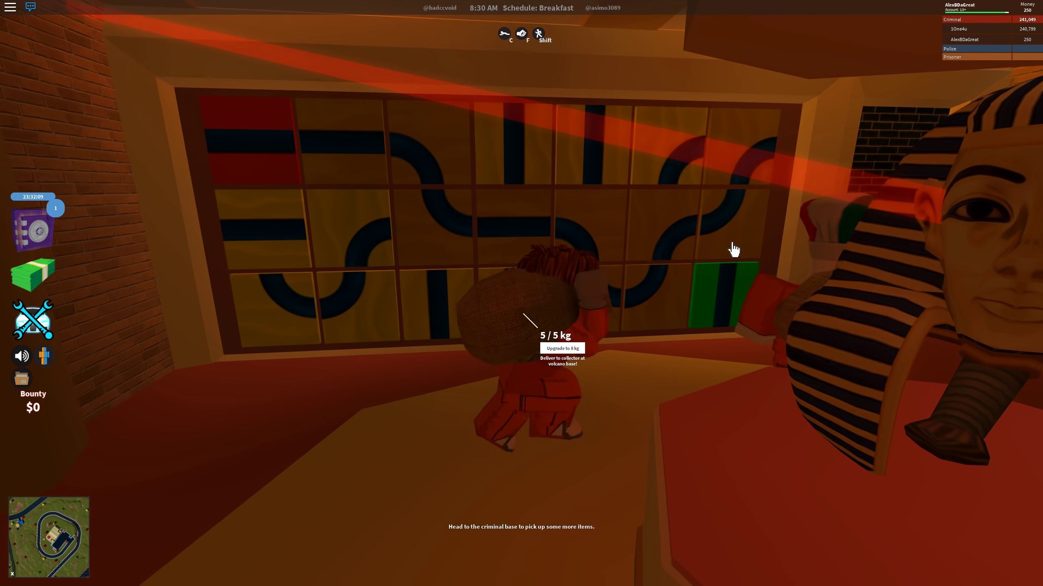
key(w)
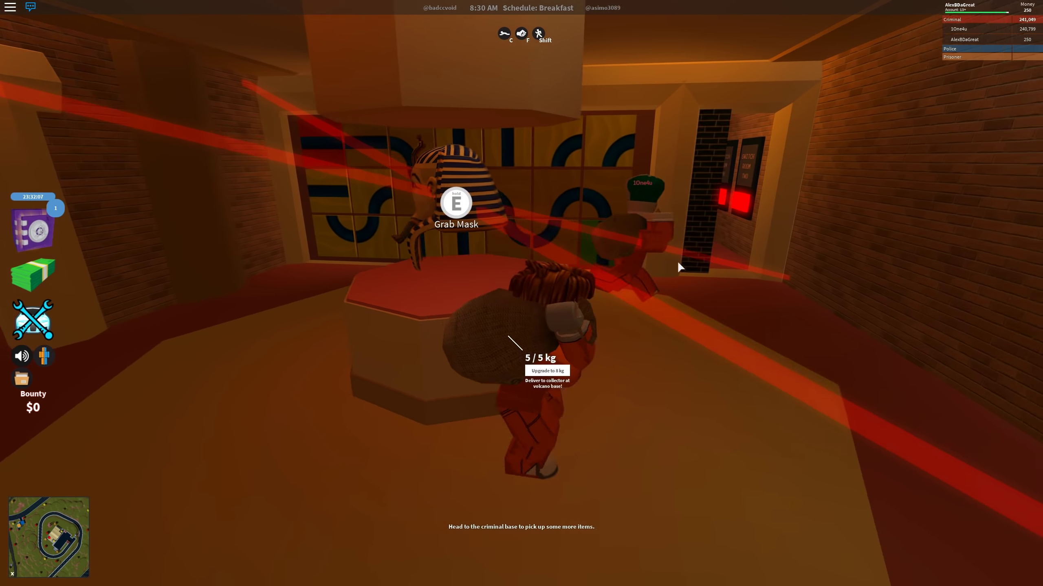
key(w)
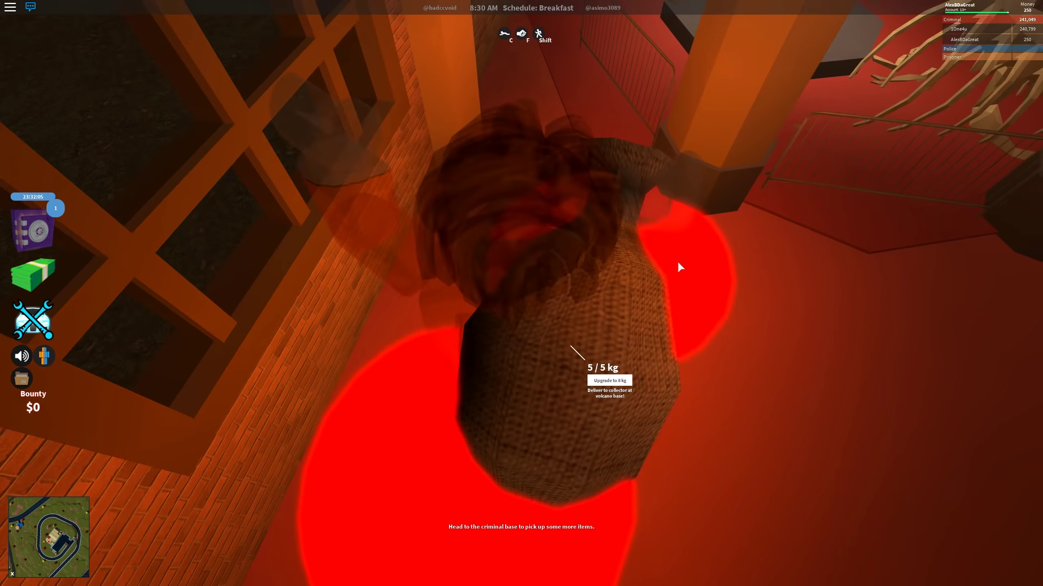
key(w)
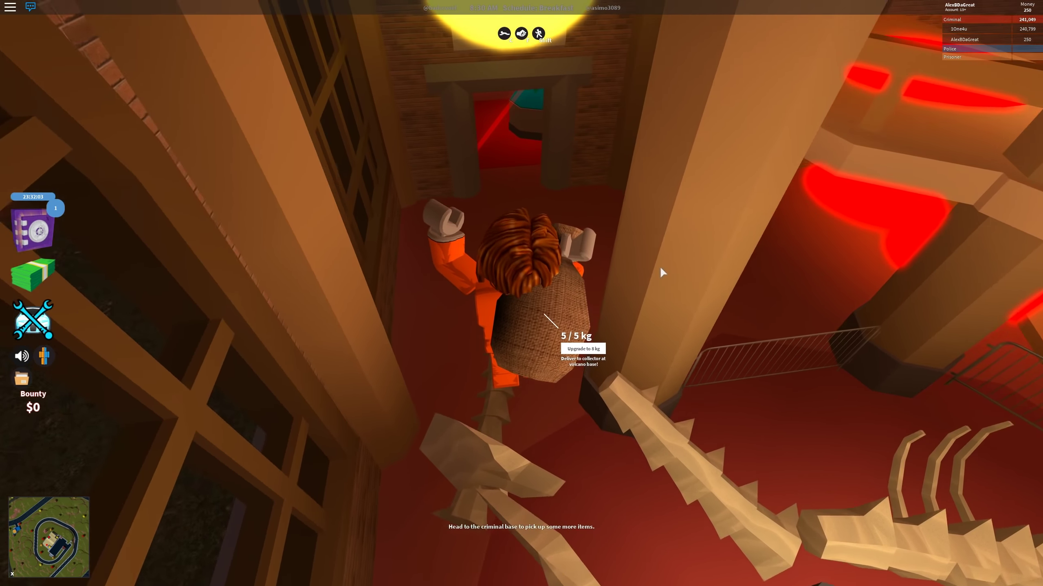
key(w)
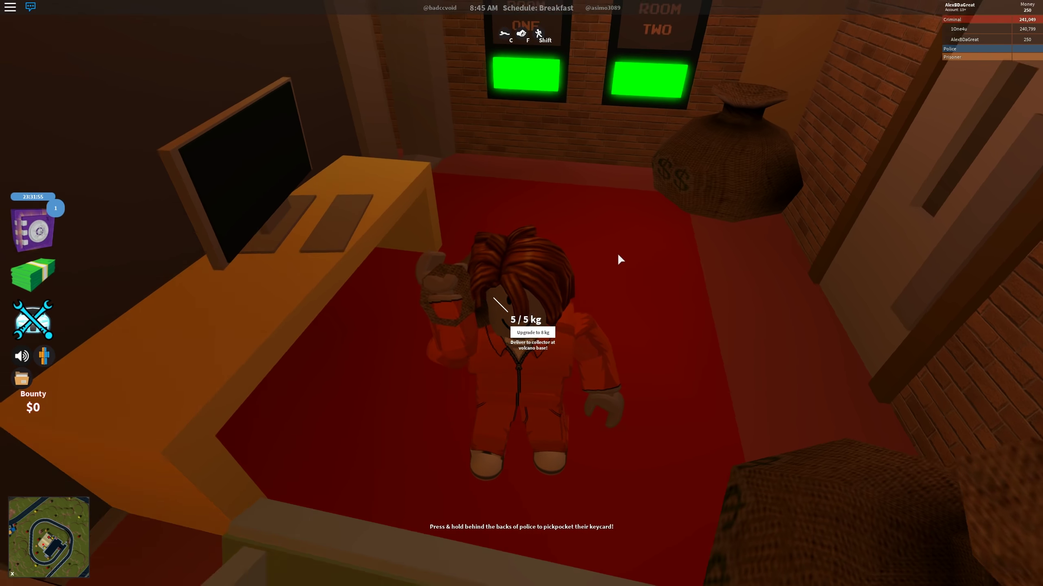
Exit the museum, climb the outside ladder, and board the orange car as passenger
key(w)
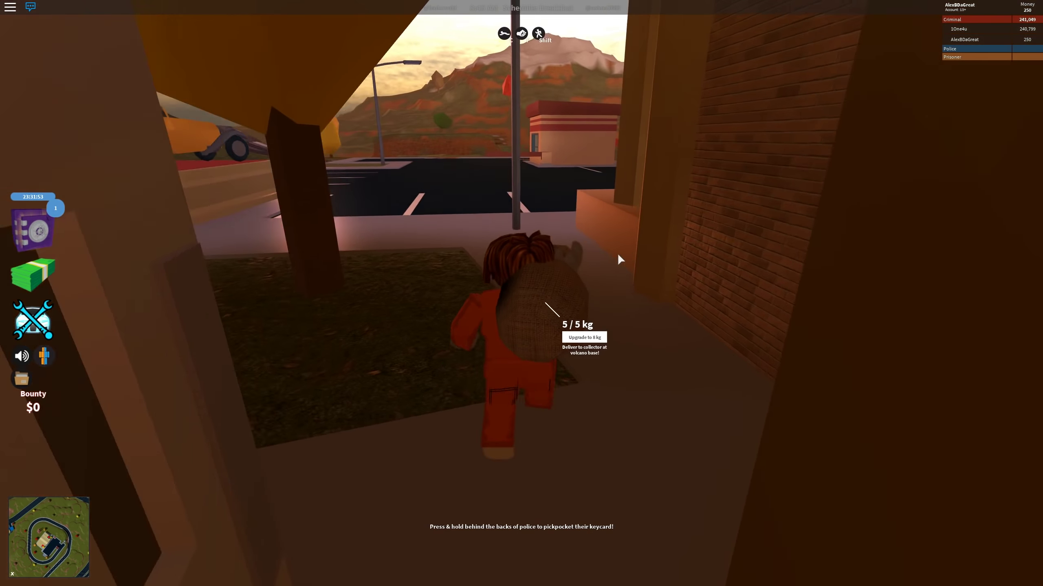
key(w)
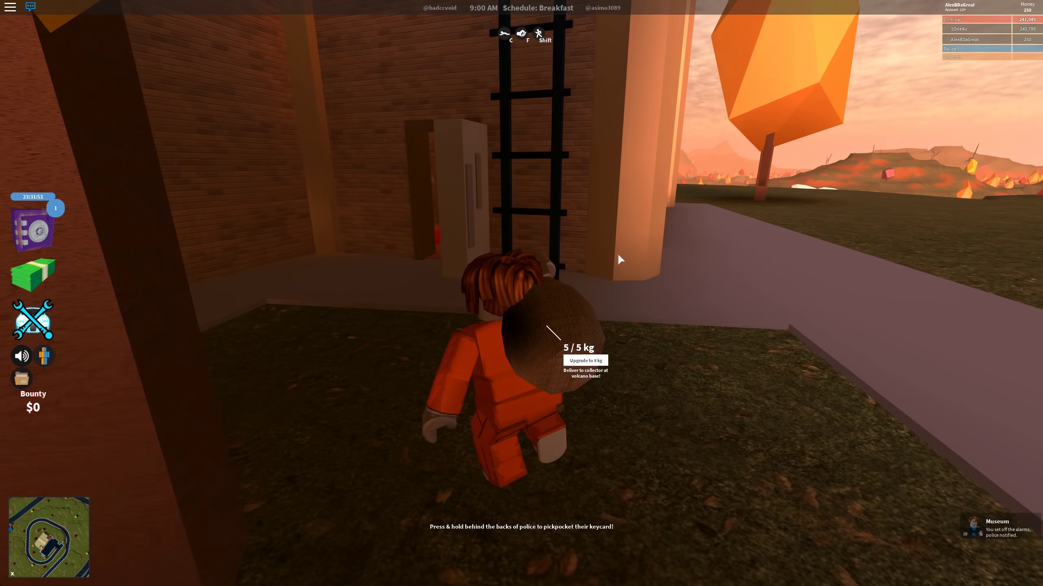
key(w)
scroll(617, 253, down, 5)
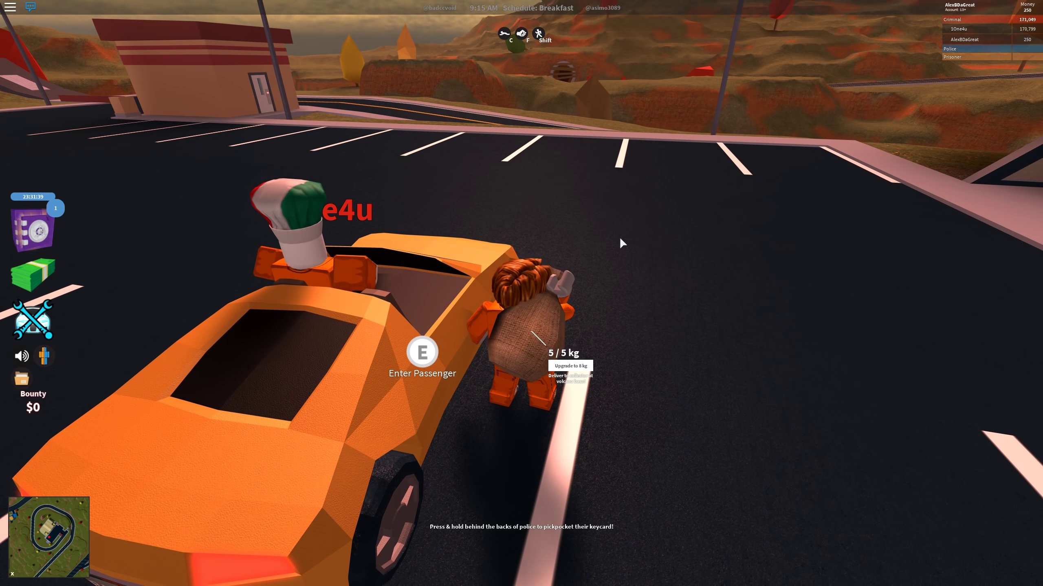
key(e)
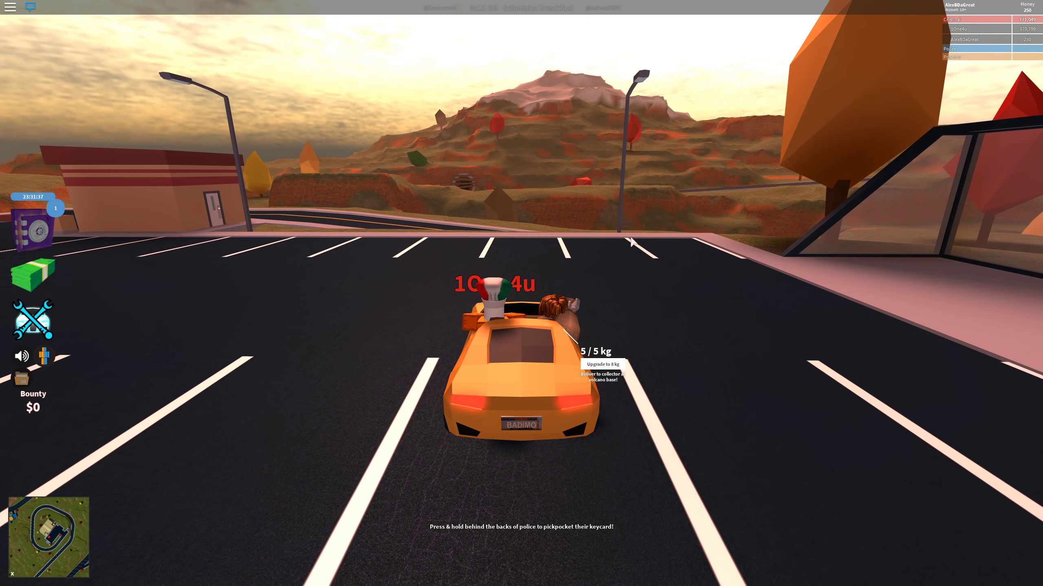
drag(634, 243, 638, 249)
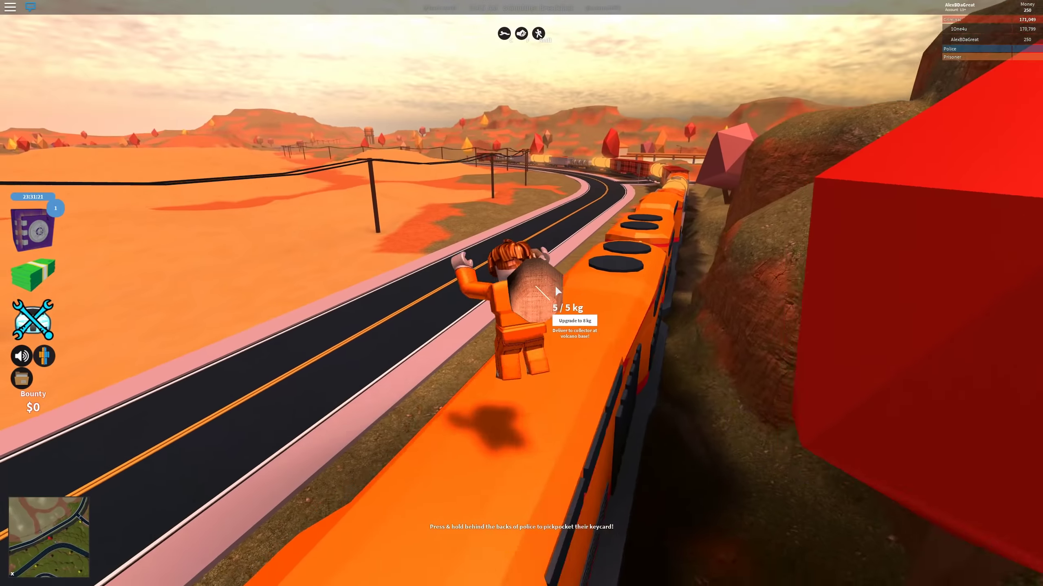
Walk along the train roof to the red boxcar, breach its vault and drop inside
key(w)
key(w)
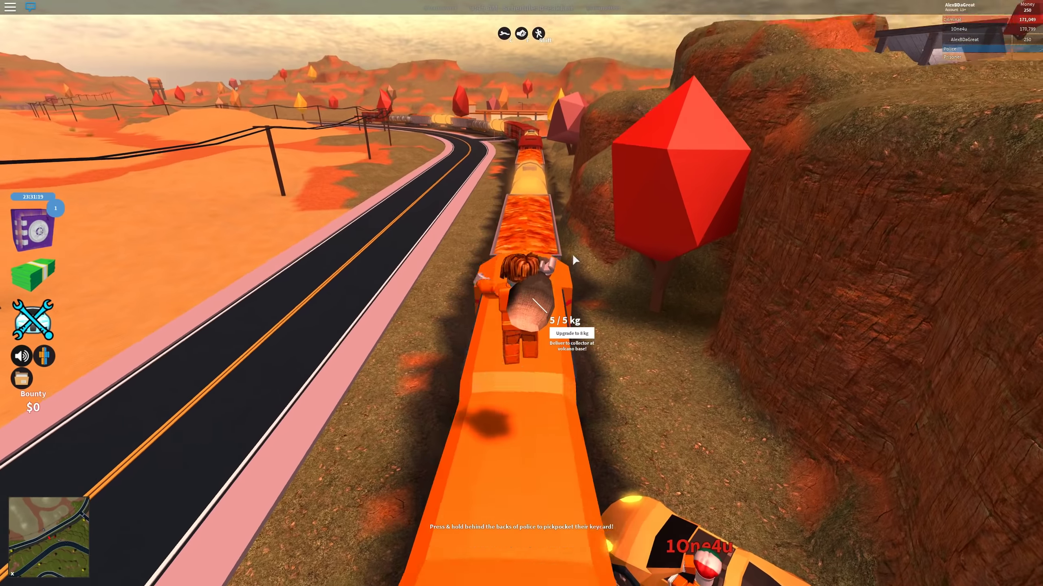
key(w)
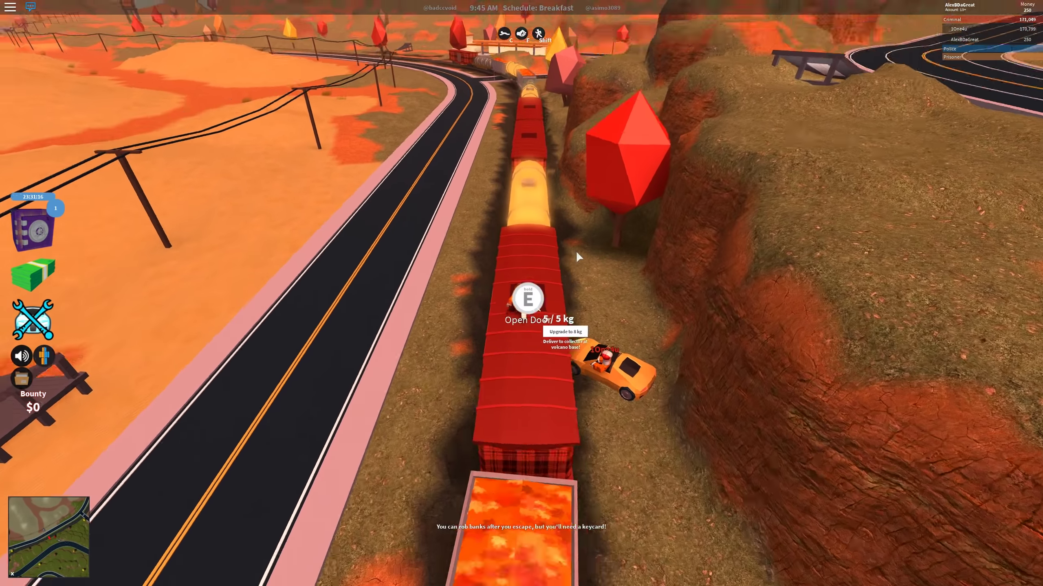
drag(576, 251, 583, 248)
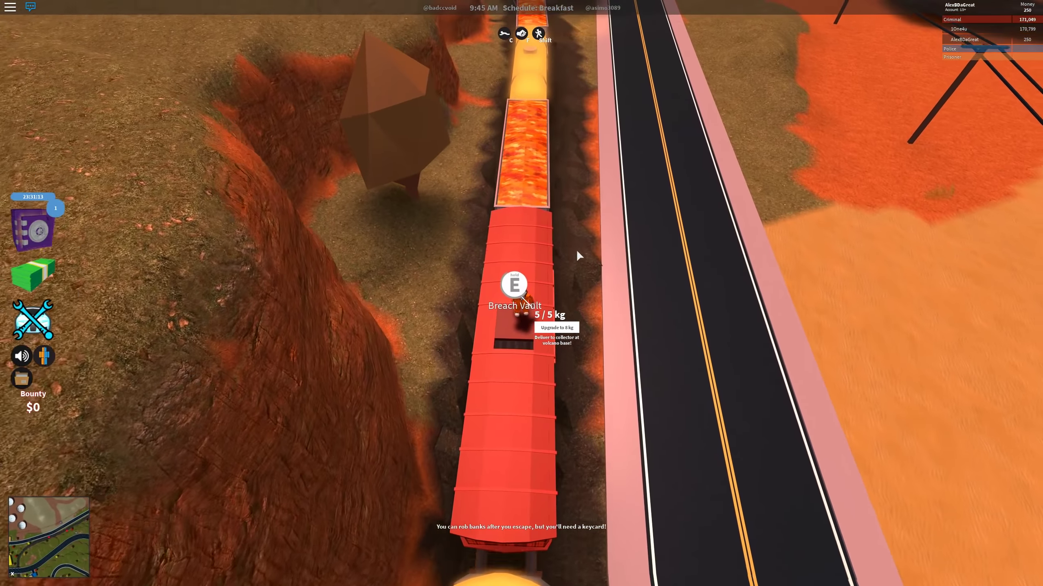
key(e)
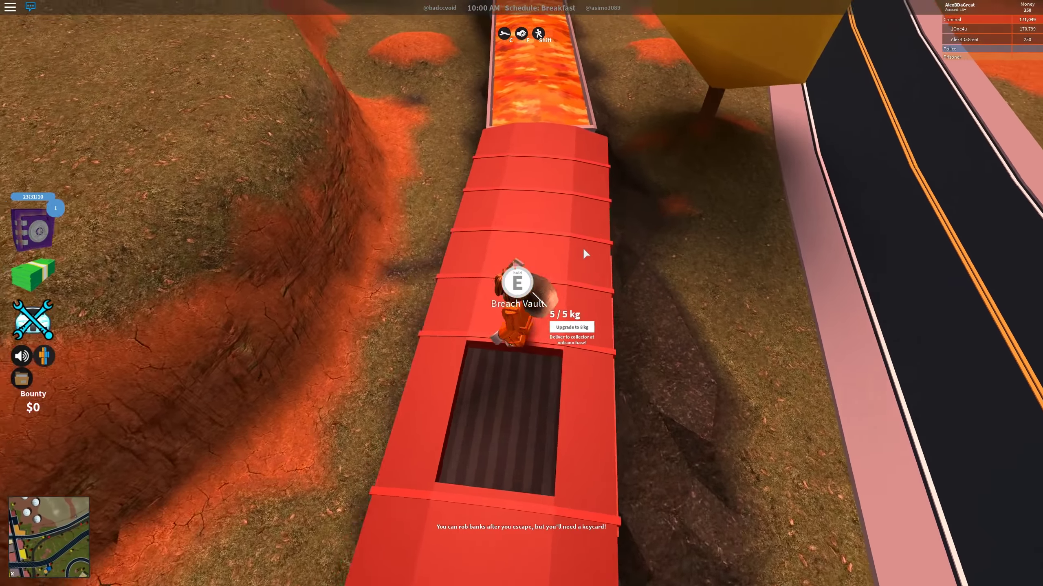
key(e)
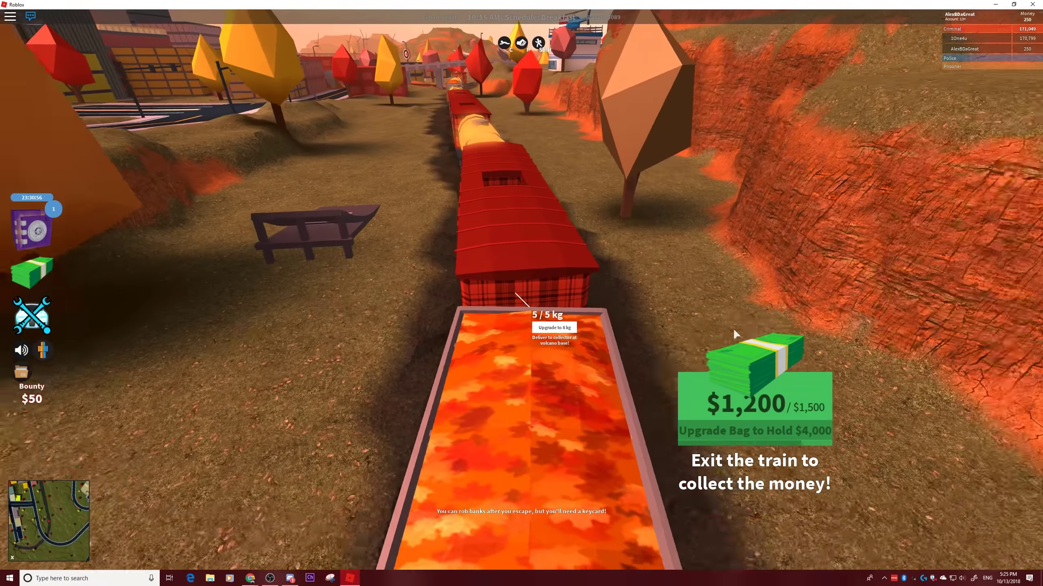
Decline the duffel-bag offer, jump off to cash in $1,500, and breach the vault again
click(824, 432)
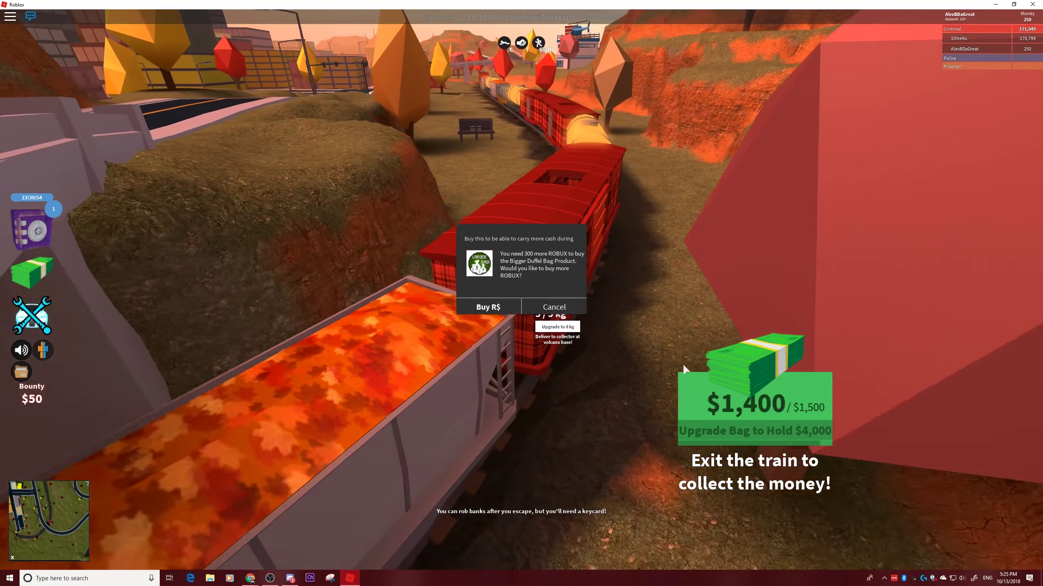
click(554, 327)
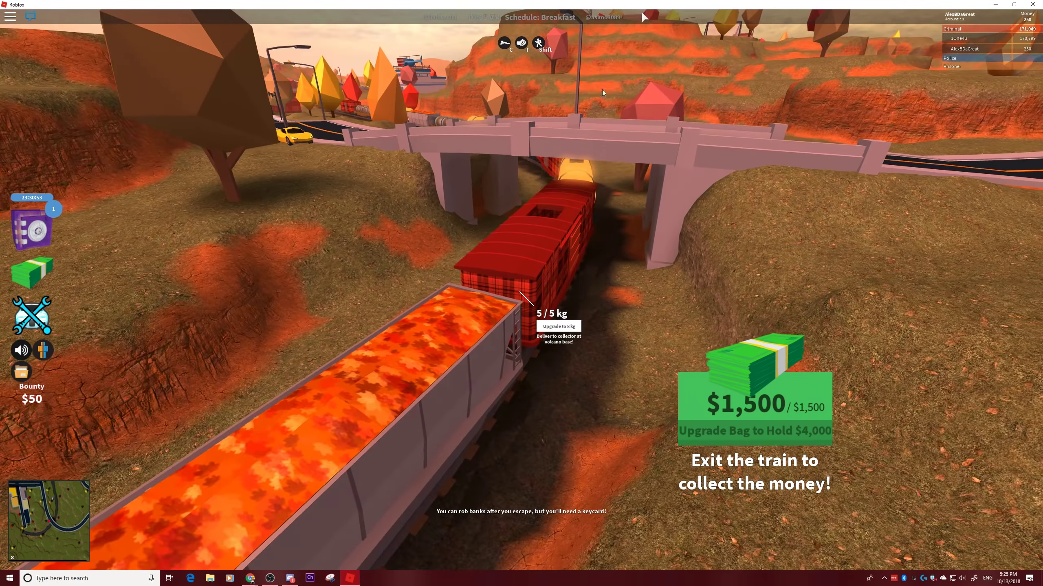
key(space)
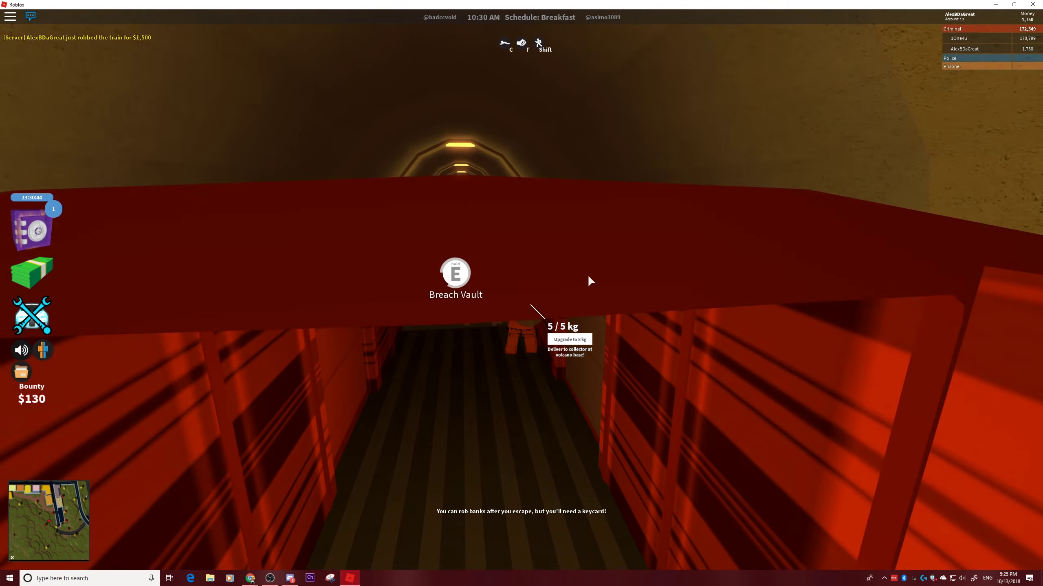
key(e)
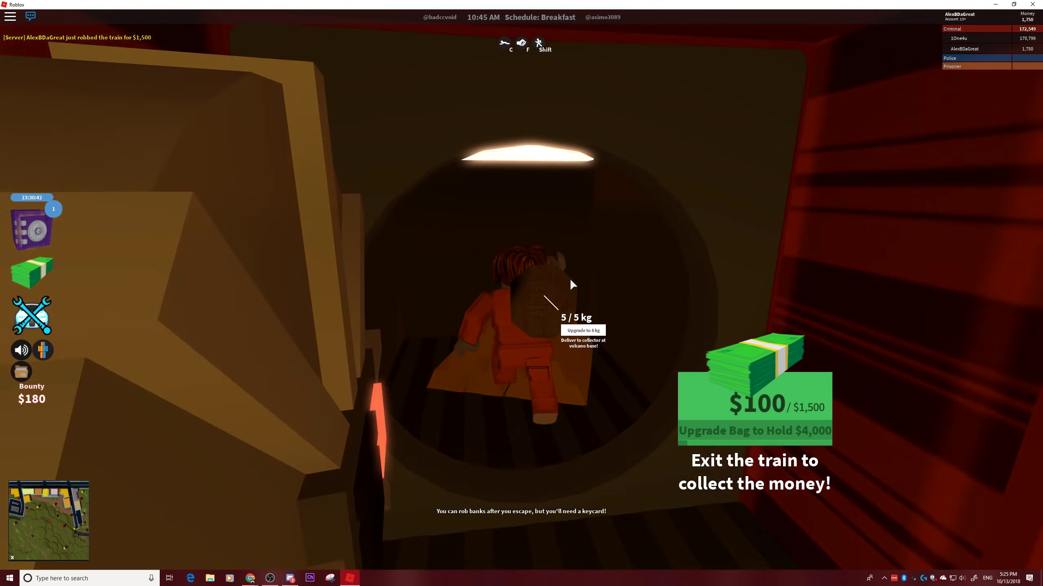
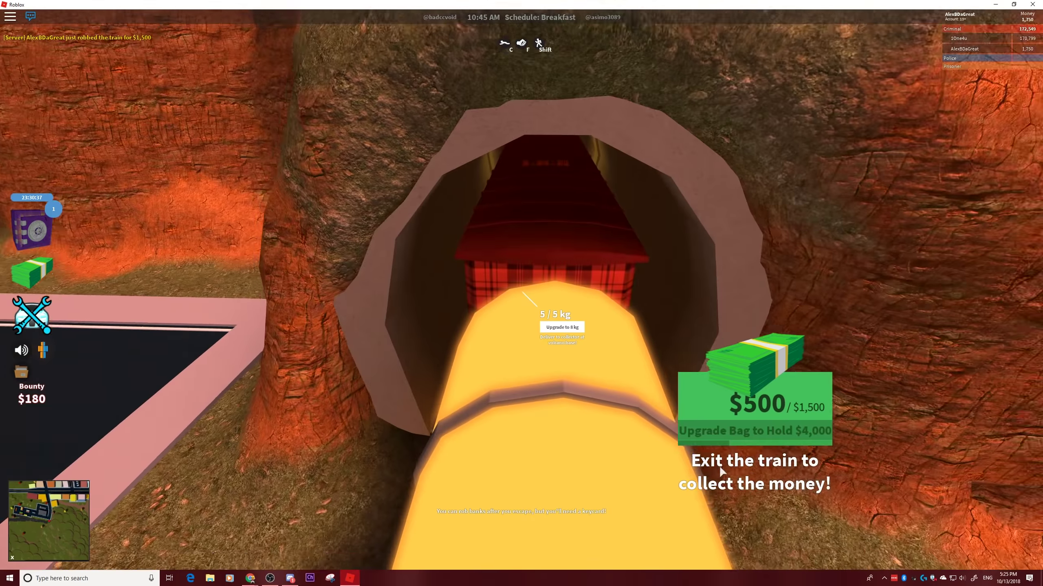
Circle the camera around the moving train while collecting cash, then breach its vault
drag(756, 435, 805, 418)
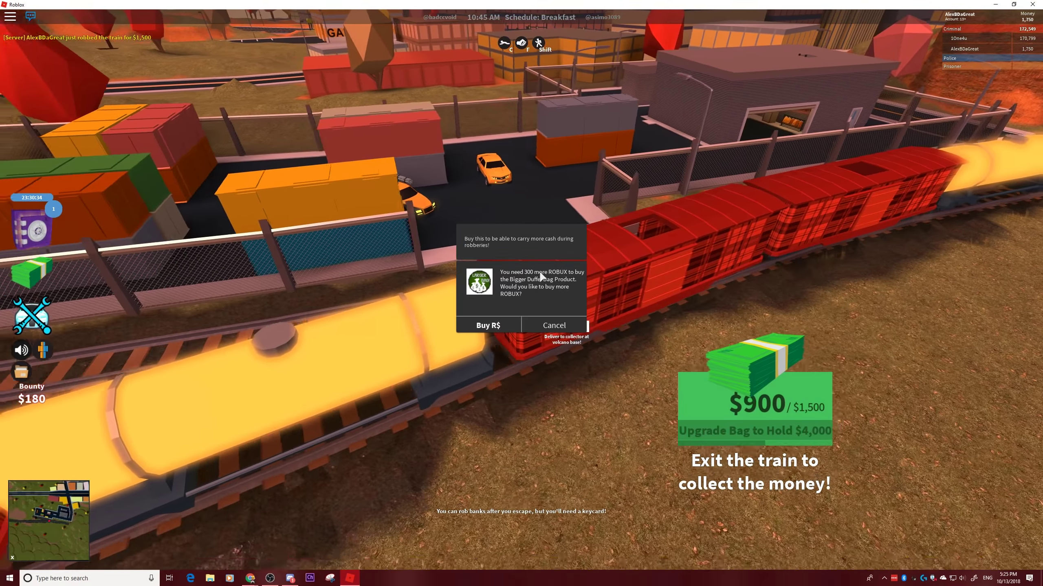
right_click(728, 285)
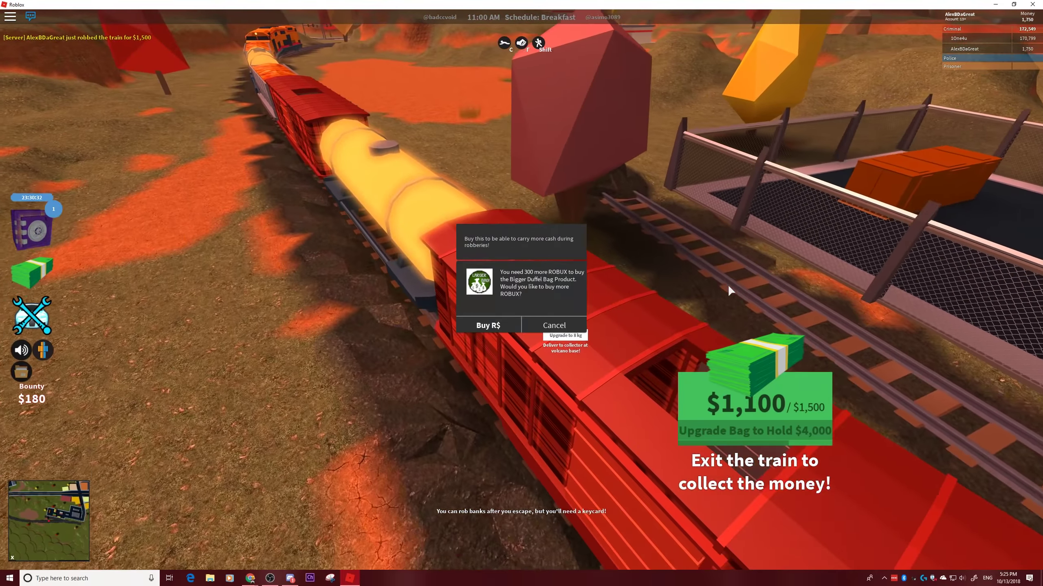
mouse_move(727, 289)
mouse_down()
mouse_move(698, 292)
mouse_move(646, 262)
mouse_up()
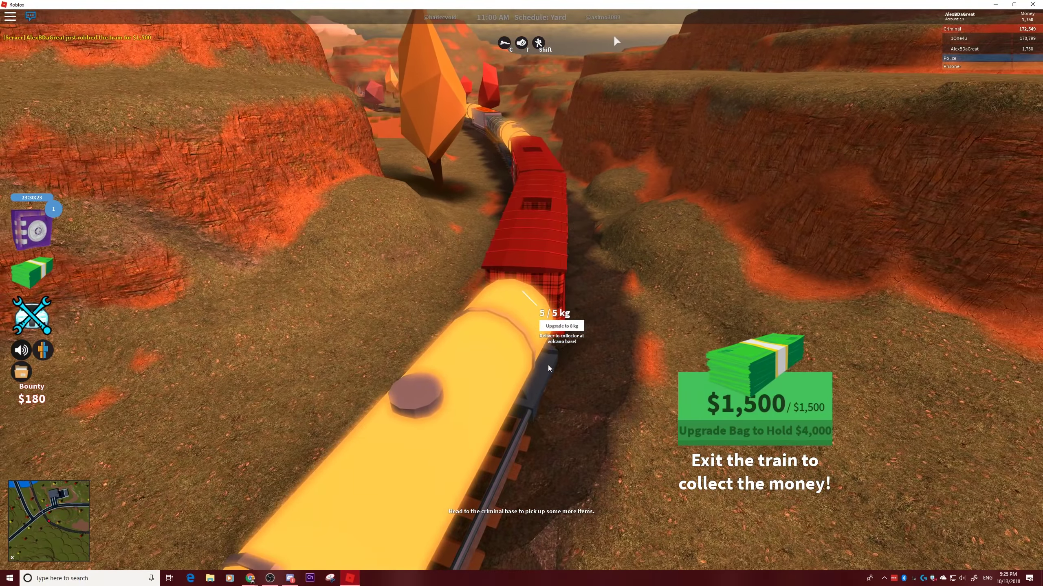
drag(583, 39, 634, 319)
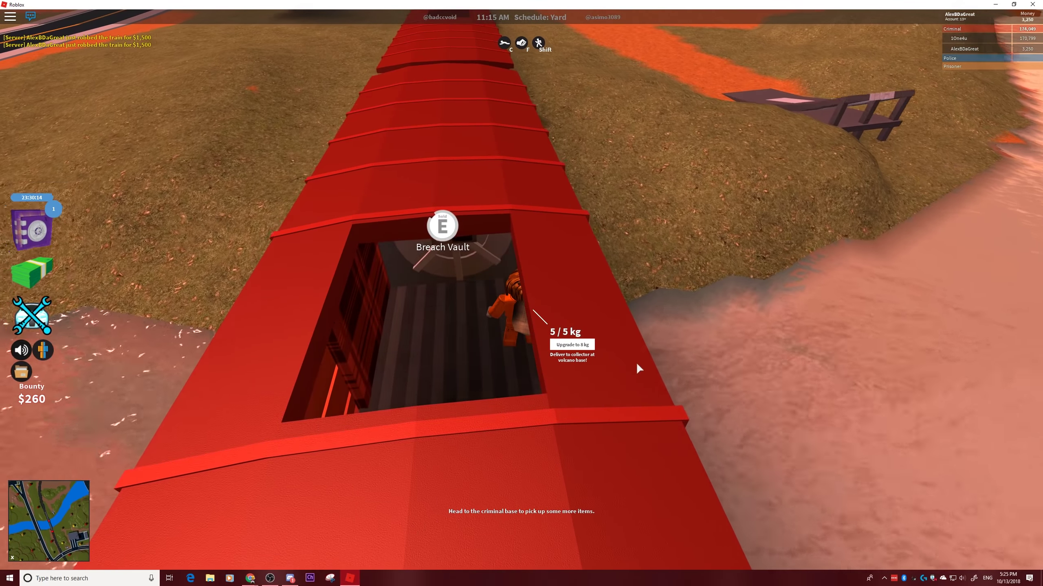
key(e)
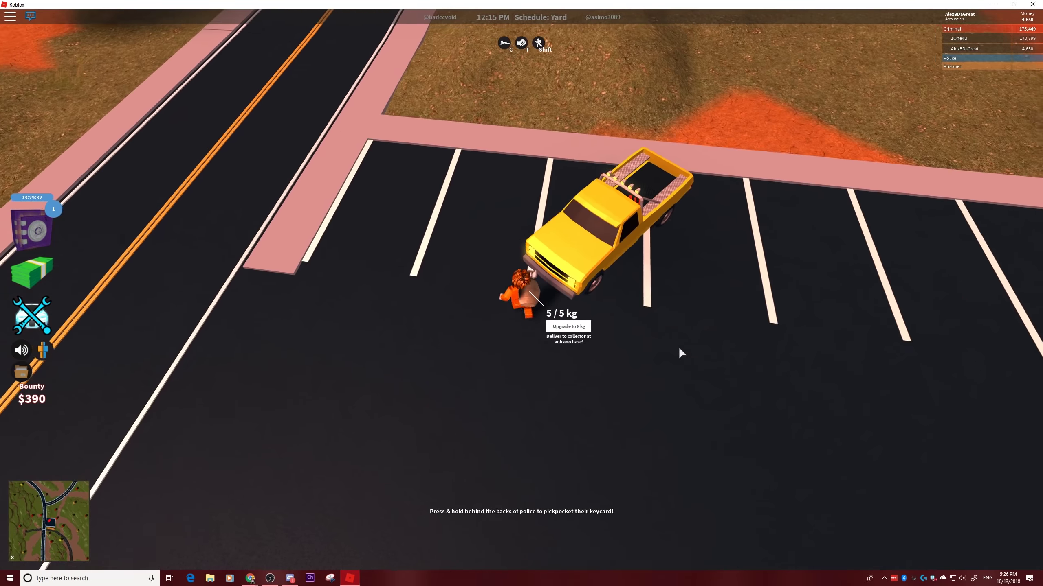
Climb into the yellow truck's bed, ride it past the parking lot, then hop off
key(space)
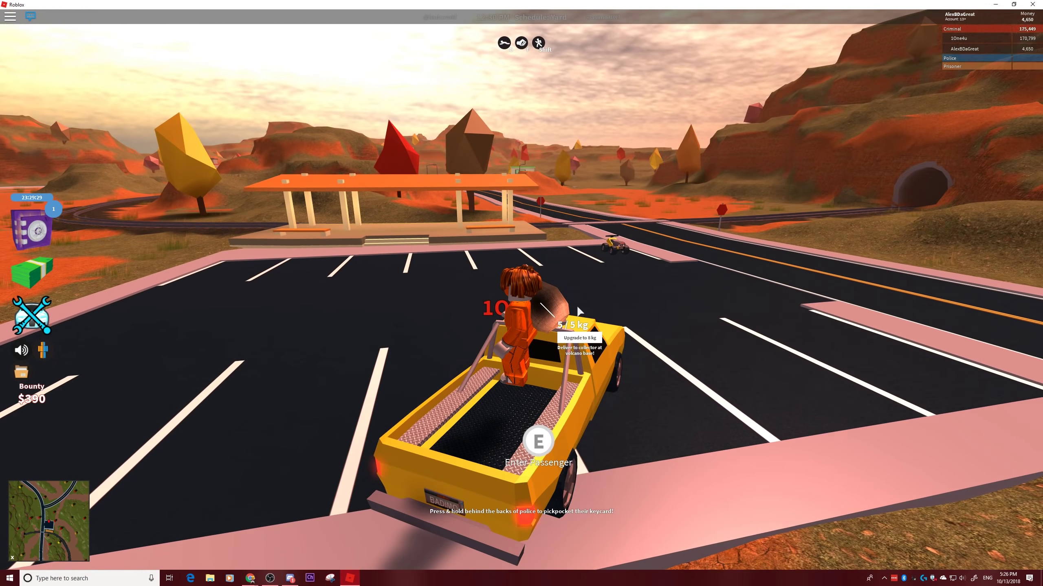
right_click(577, 305)
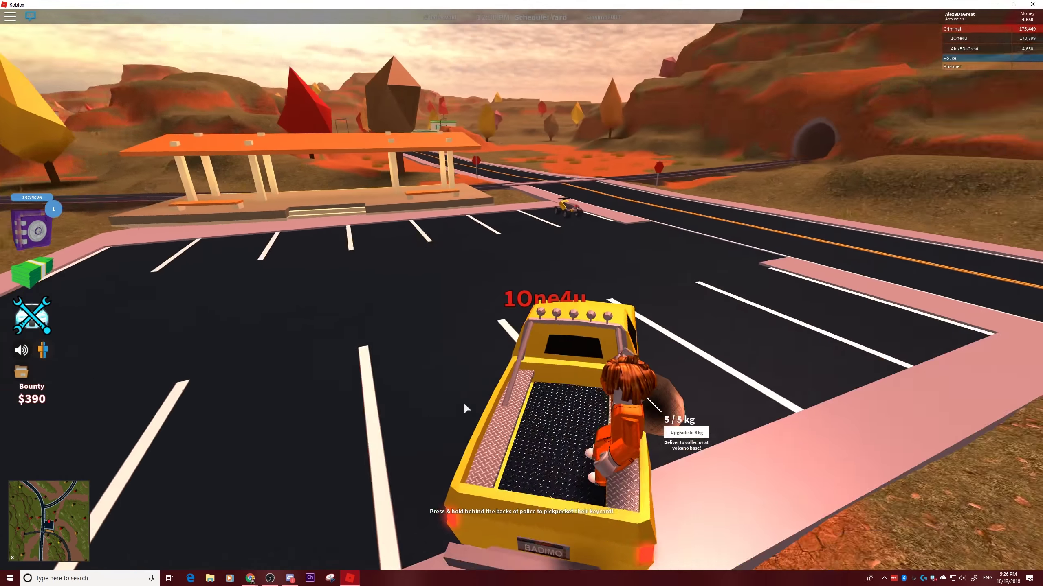
drag(463, 402, 714, 413)
key(w)
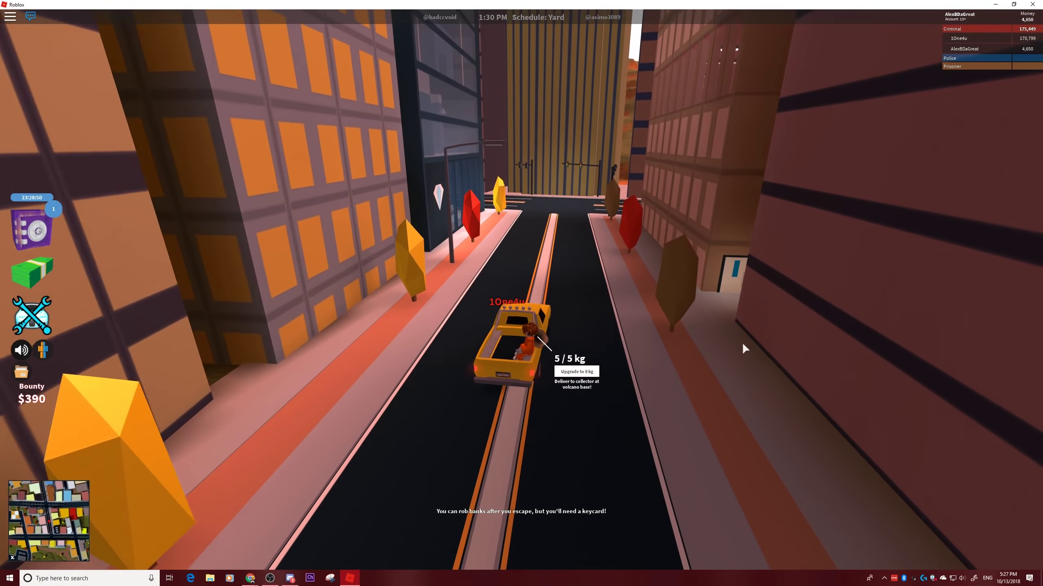
key(w)
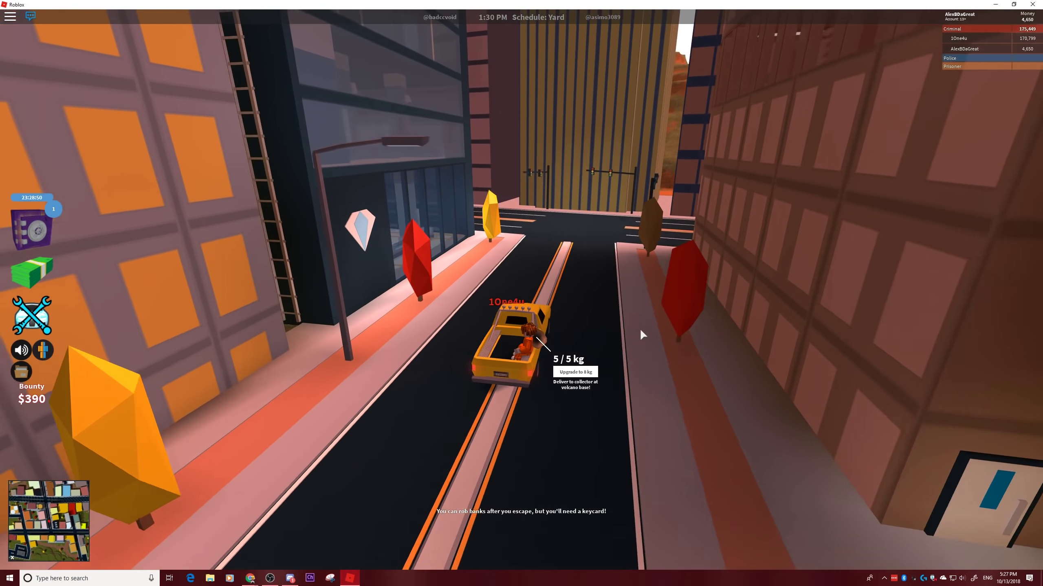
drag(741, 342, 603, 319)
key(space)
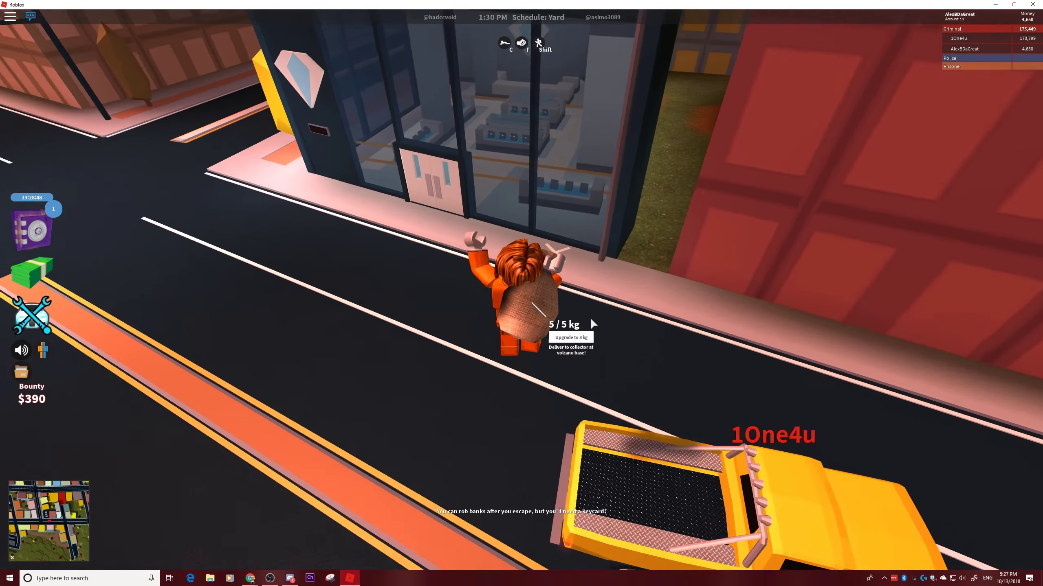
Walk from the jewelry store door down the street past the truck and parked cars
key(w)
key(w)
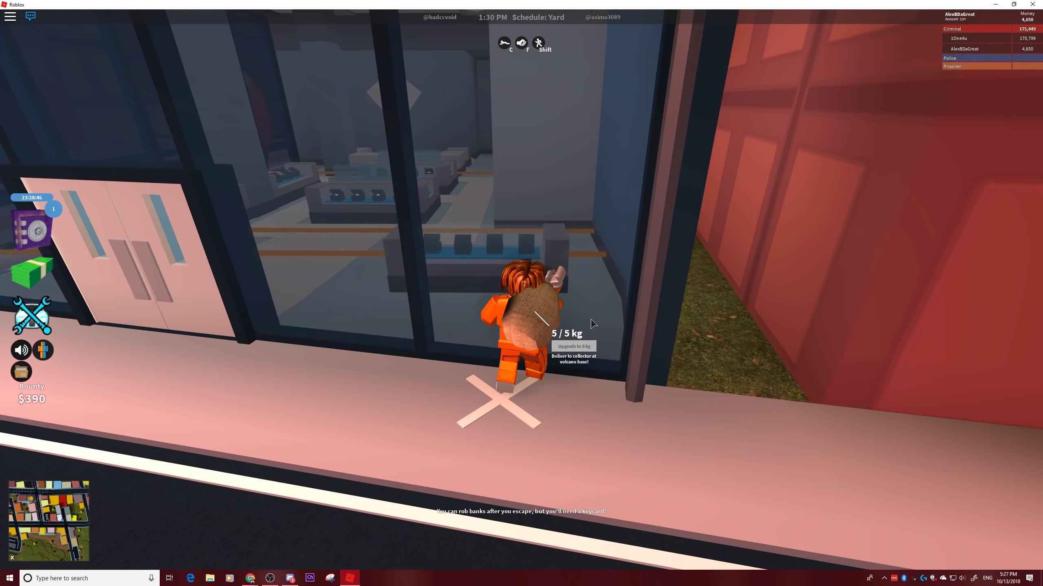
scroll(592, 324, down, 3)
scroll(592, 323, up, 6)
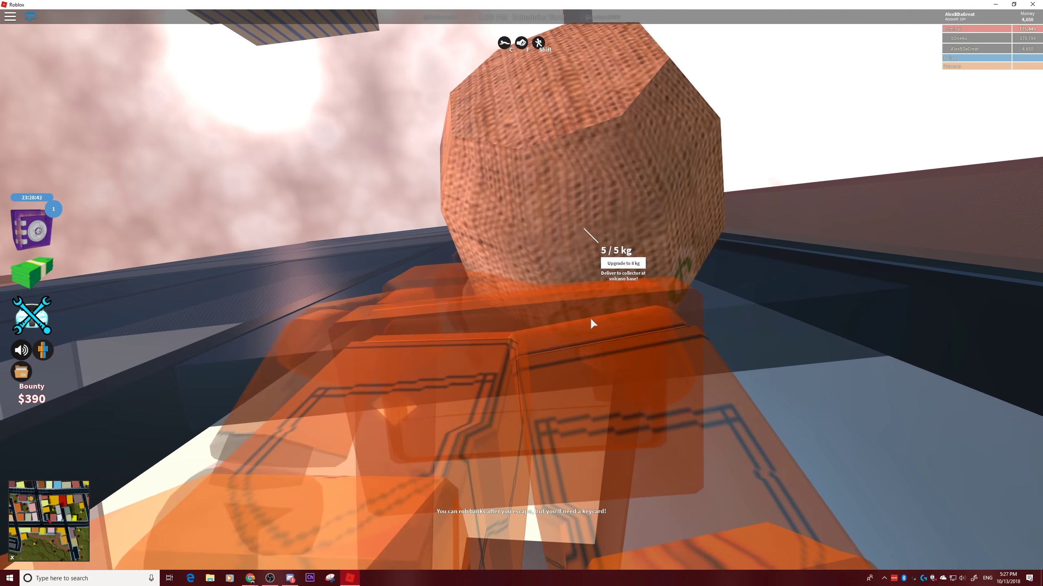
key(w)
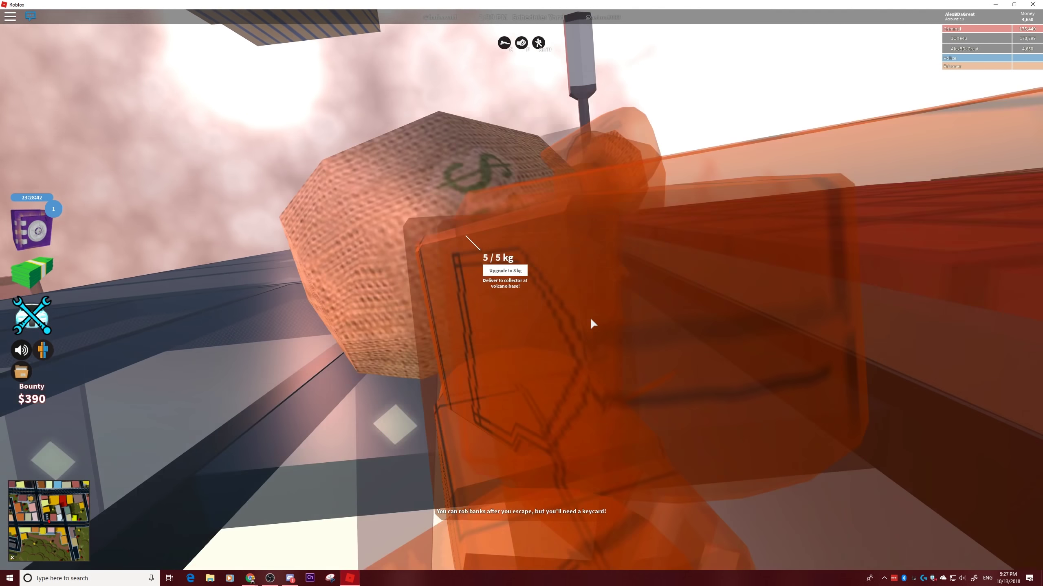
scroll(590, 317, down, 5)
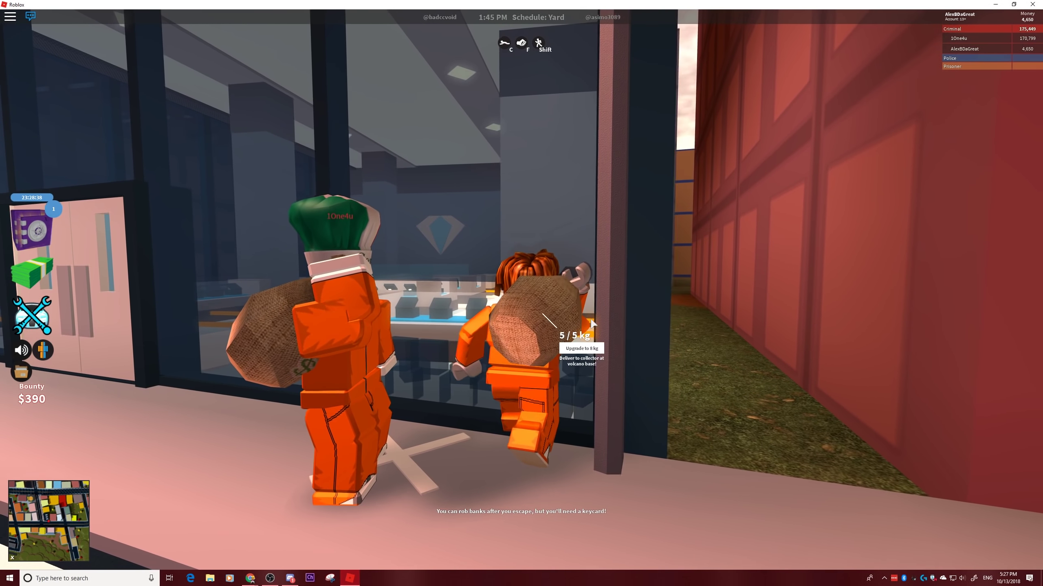
drag(593, 323, 590, 317)
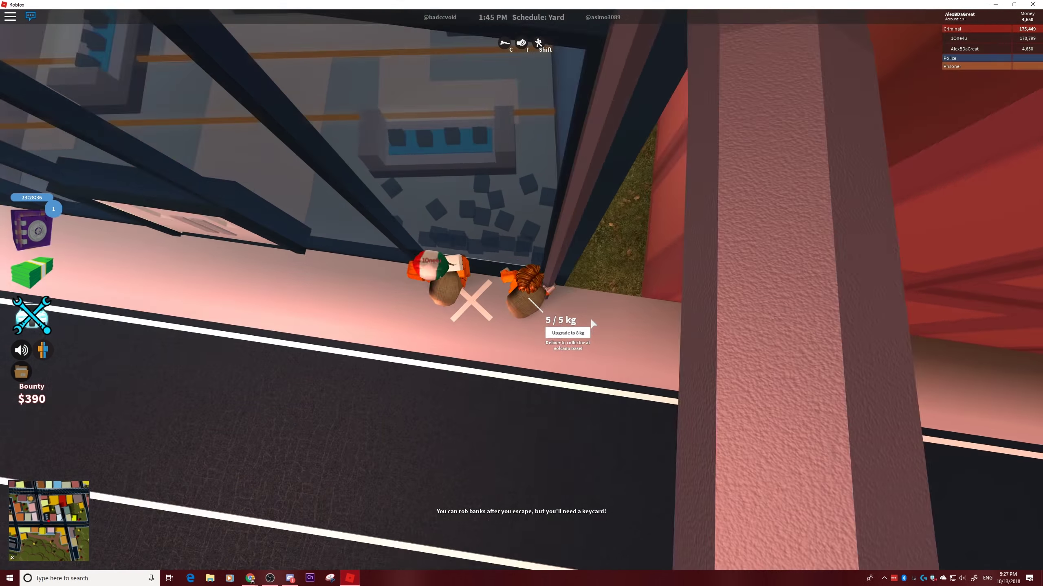
scroll(590, 318, up, 3)
scroll(589, 318, down, 6)
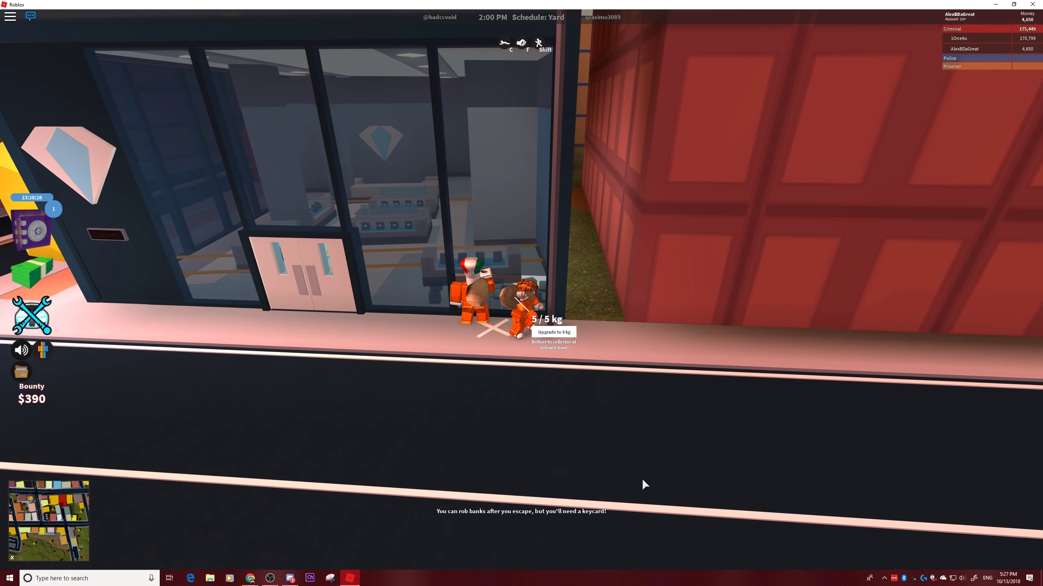
key(w)
key(w)
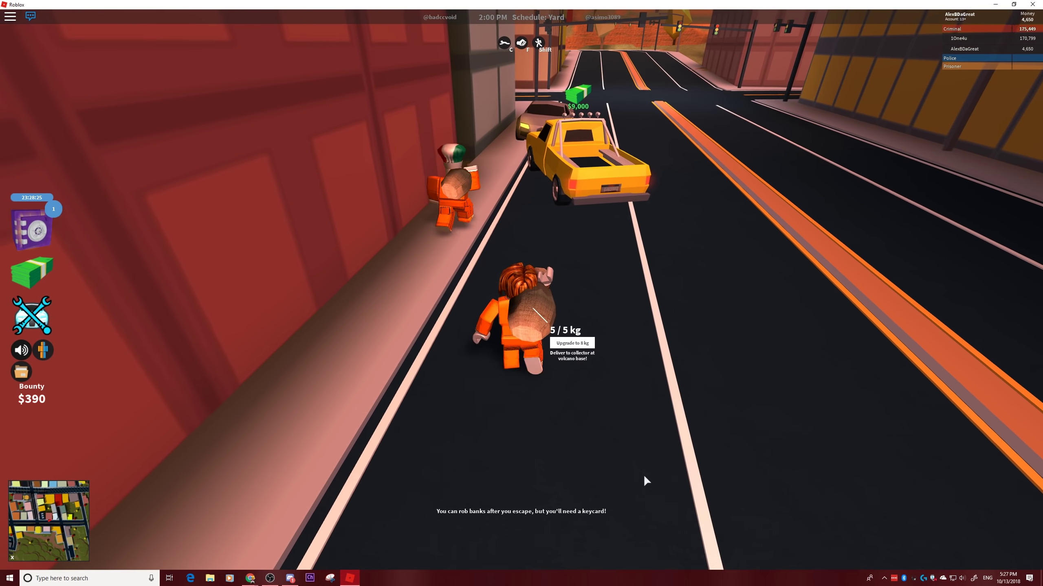
key(w)
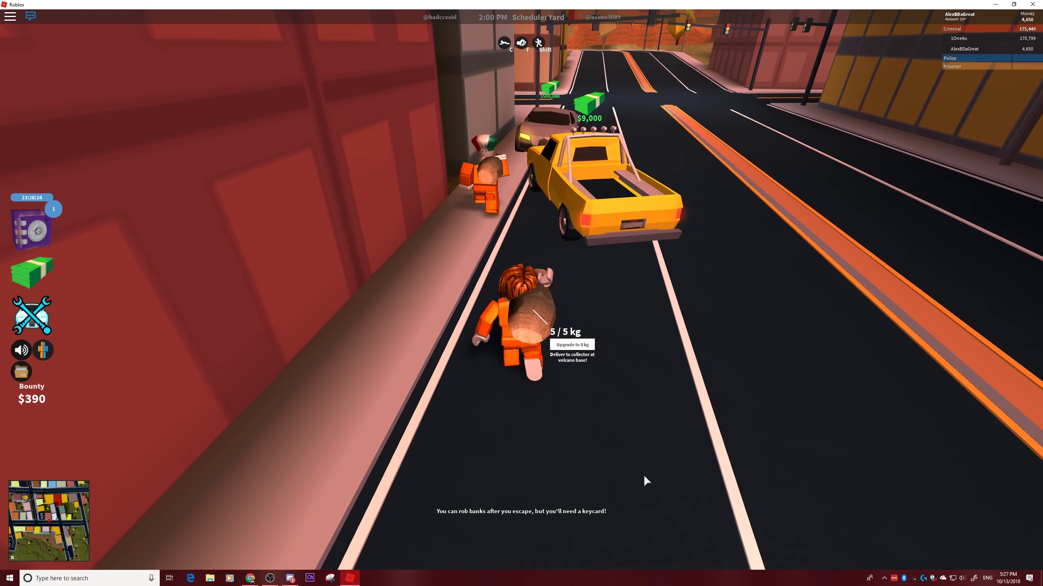
key(w)
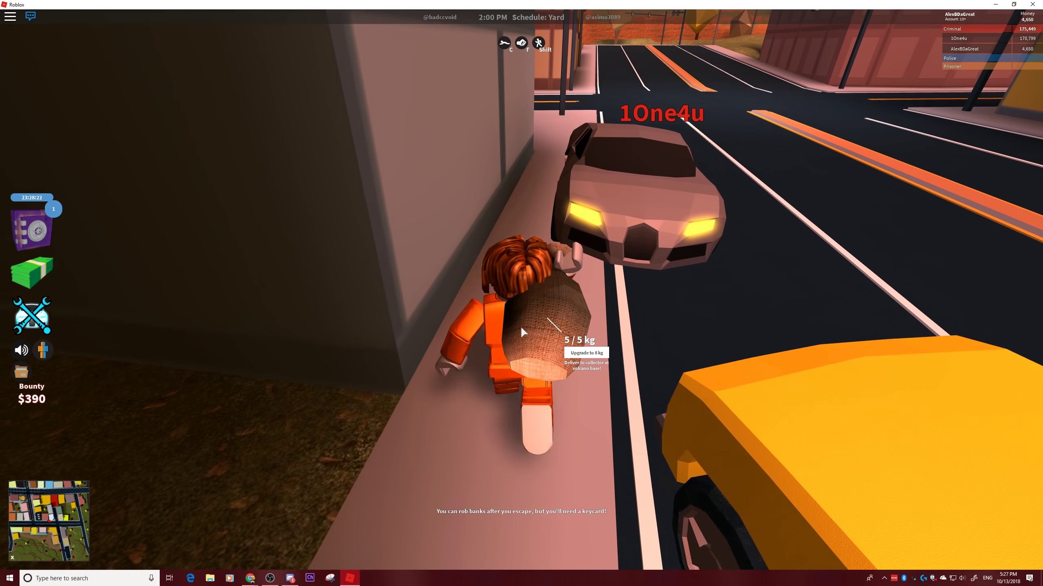
key(w)
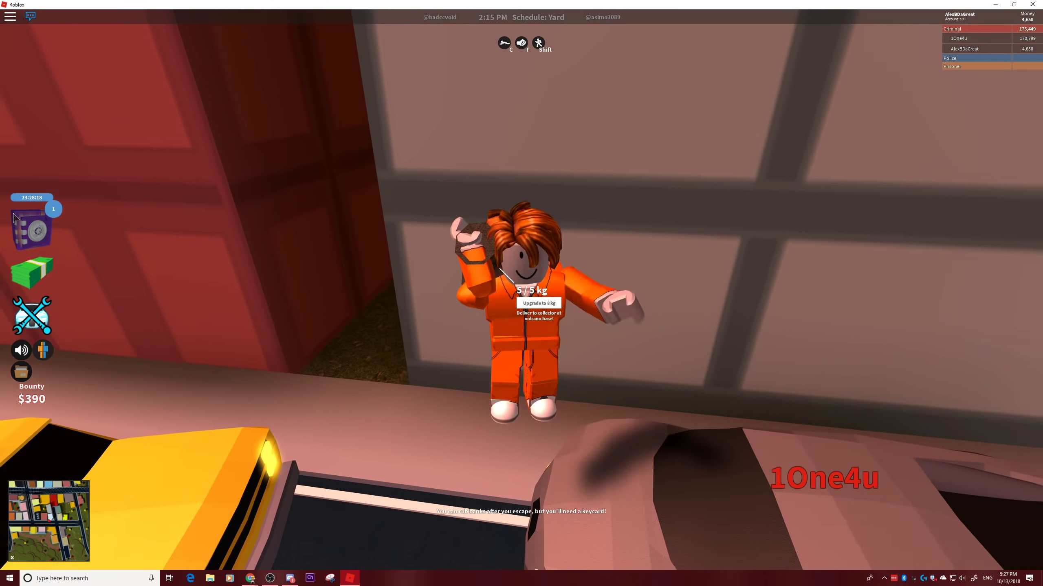
Board the grey sports car as a passenger
key(w)
key(e)
key(w)
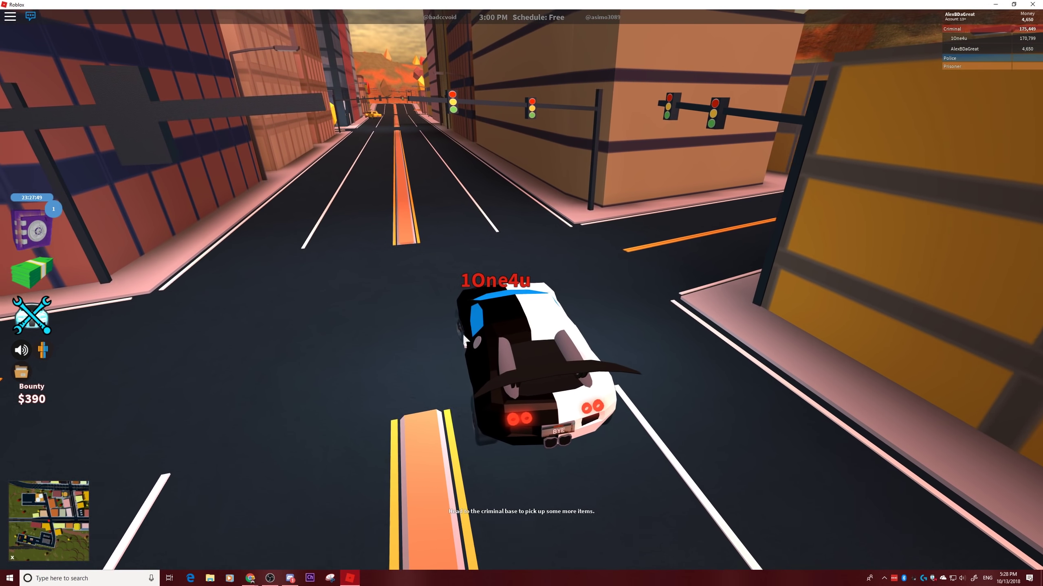
Drive the black-and-white sports car across the desert and into the rock canyon tunnel
key(w)
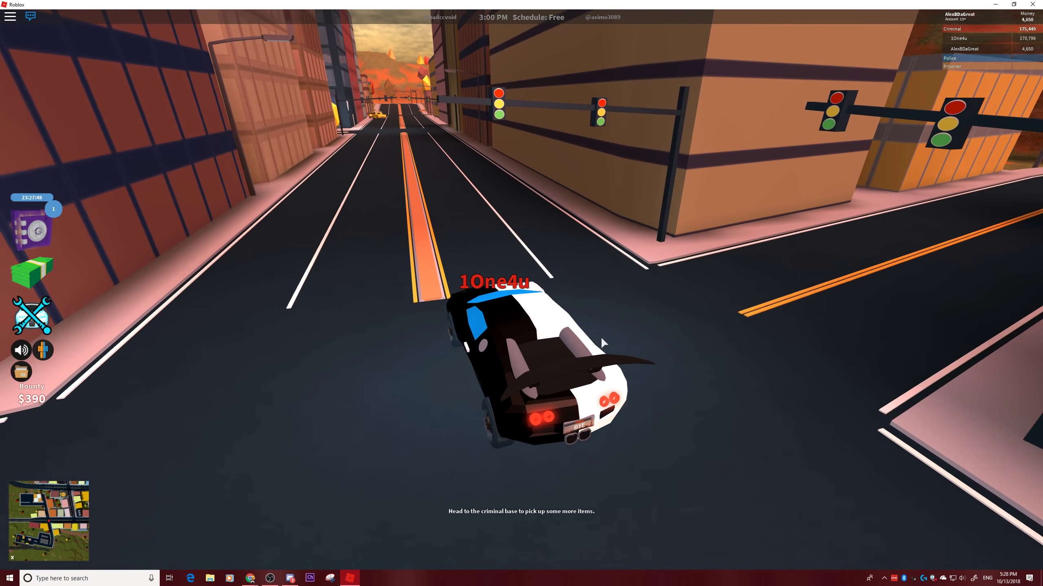
key(w)
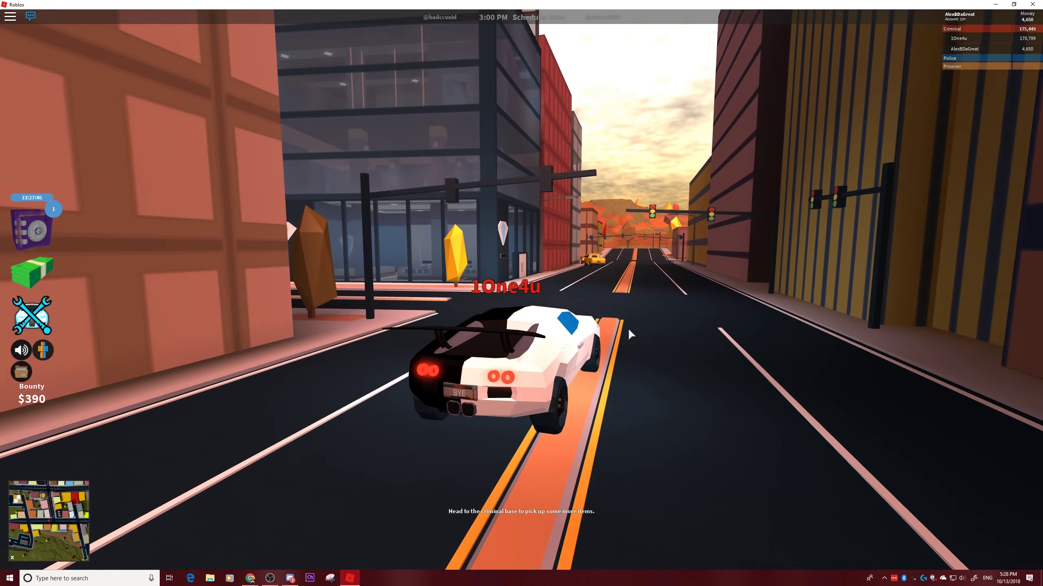
key(w)
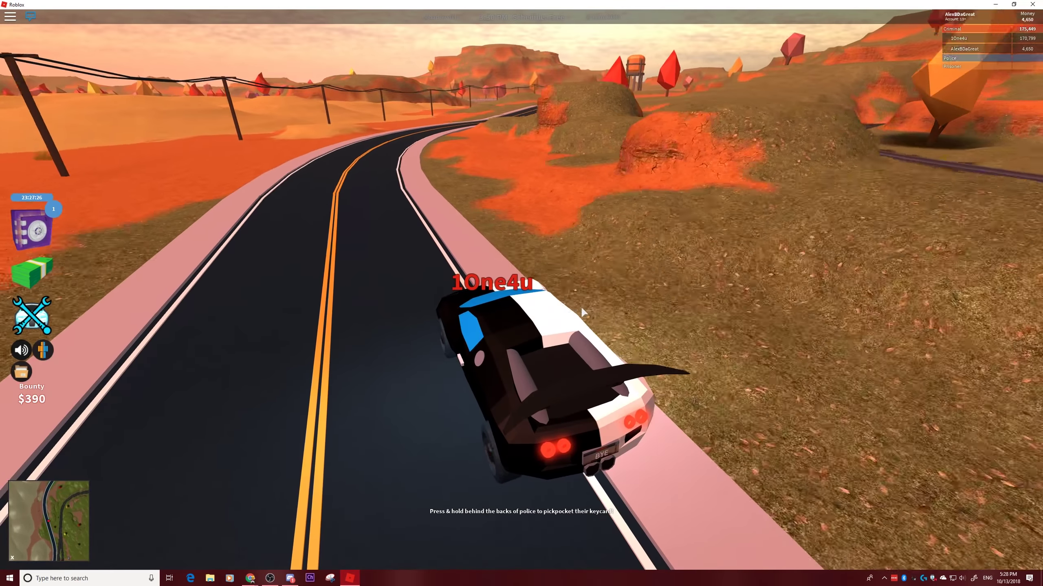
key(w)
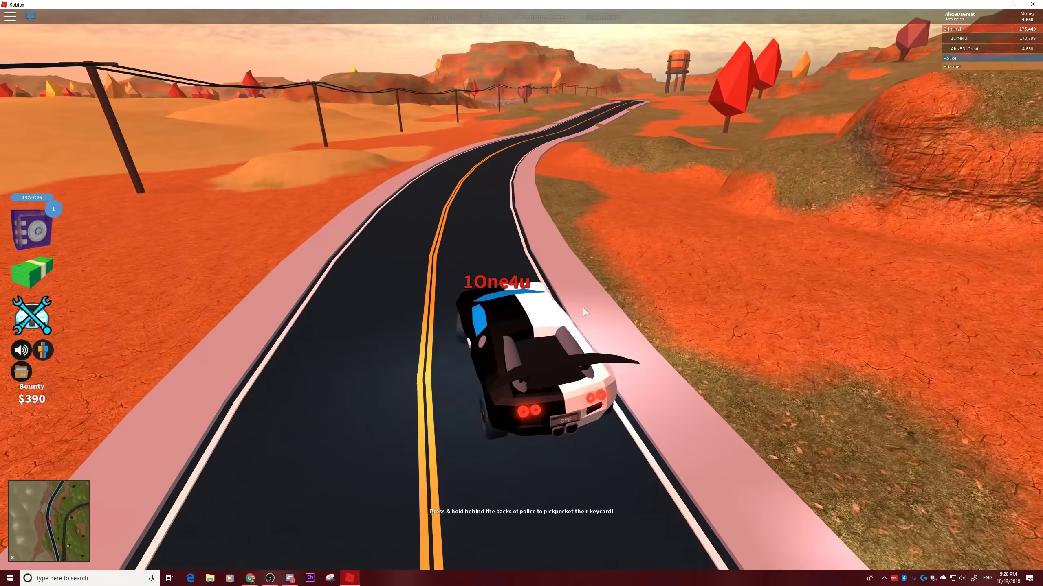
key(w)
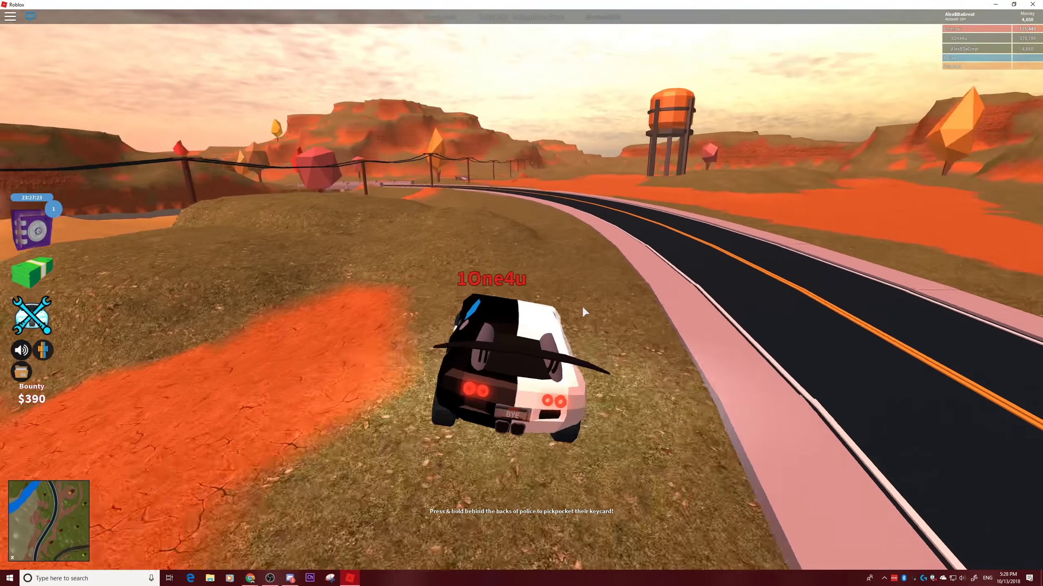
key(w)
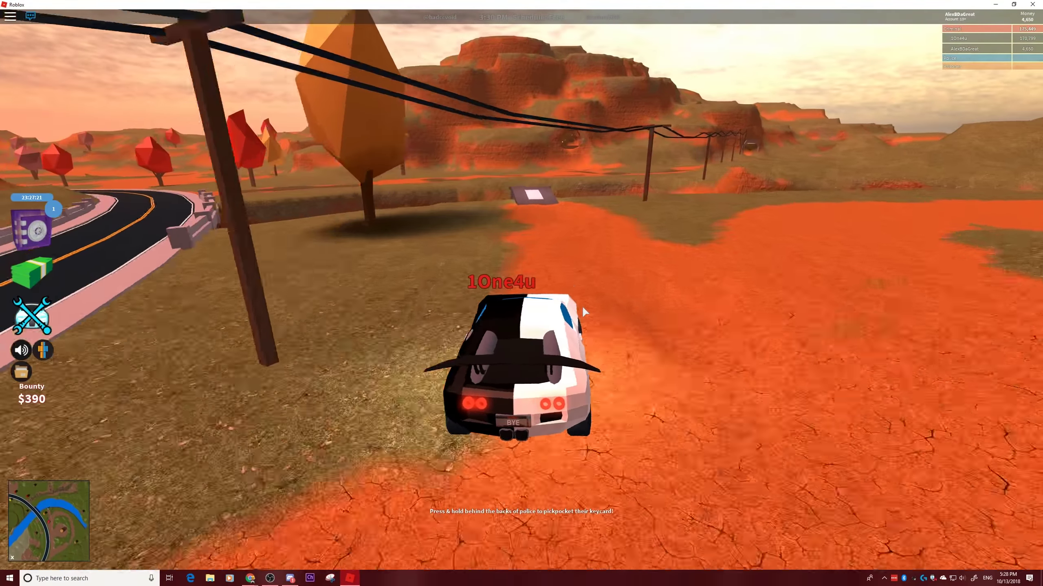
key(w)
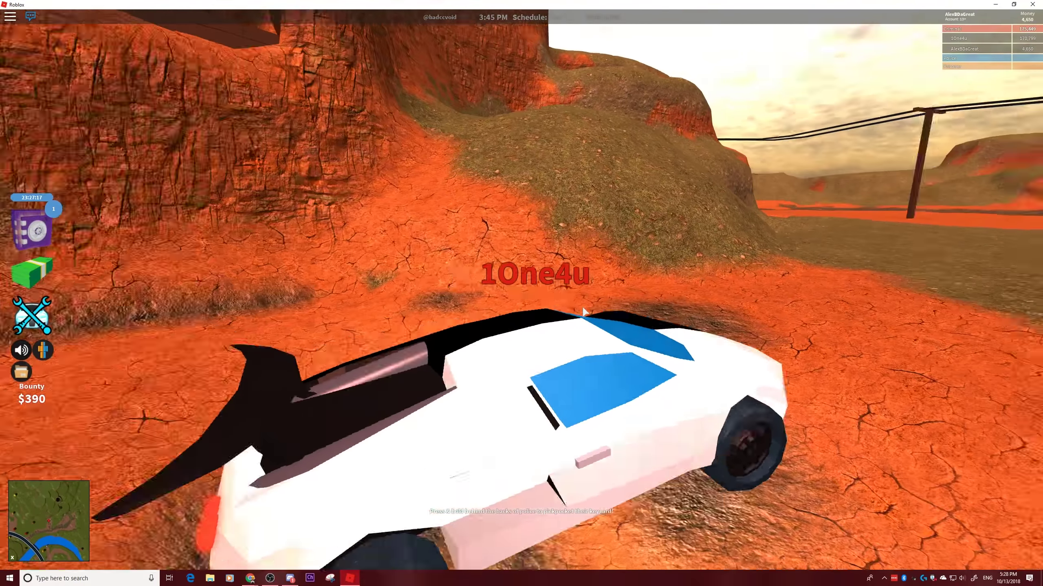
key(w)
key(w)
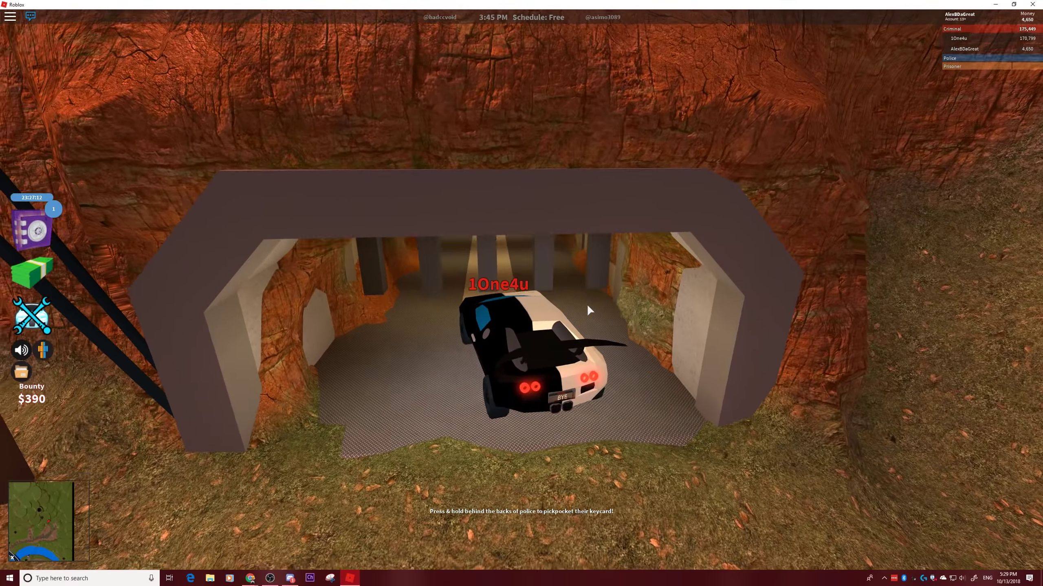
key(w)
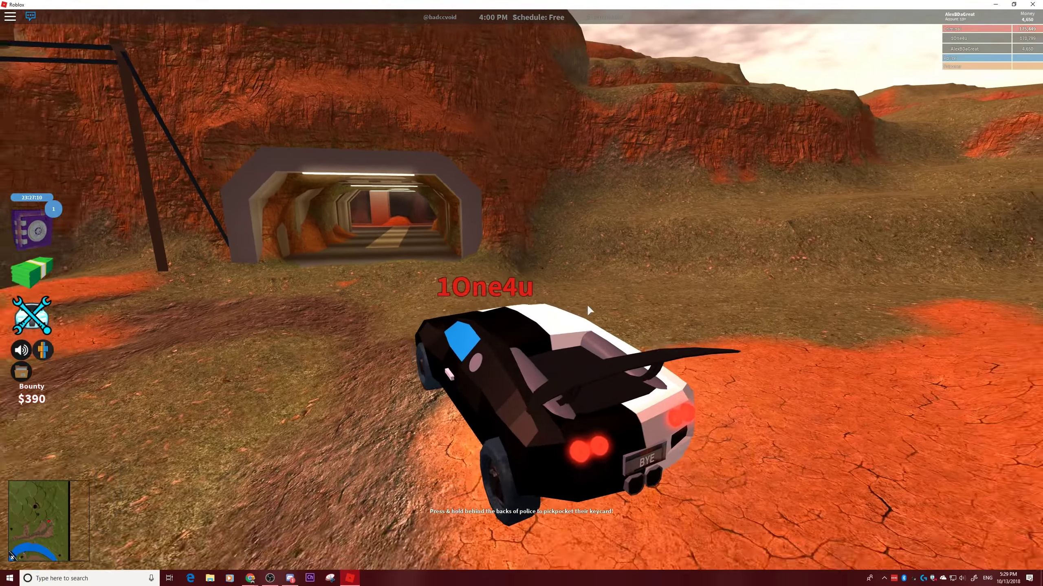
key(w)
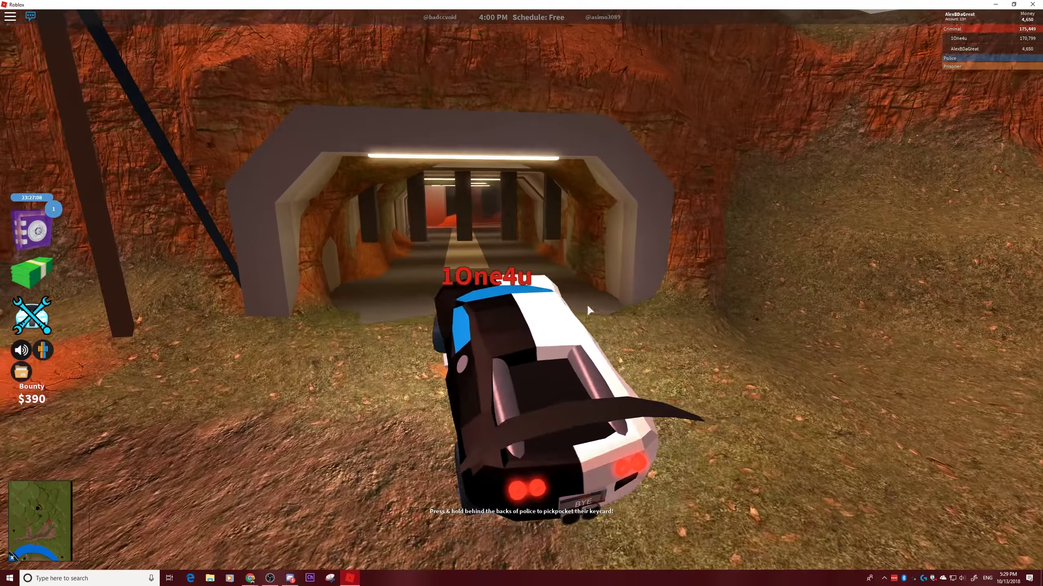
key(w)
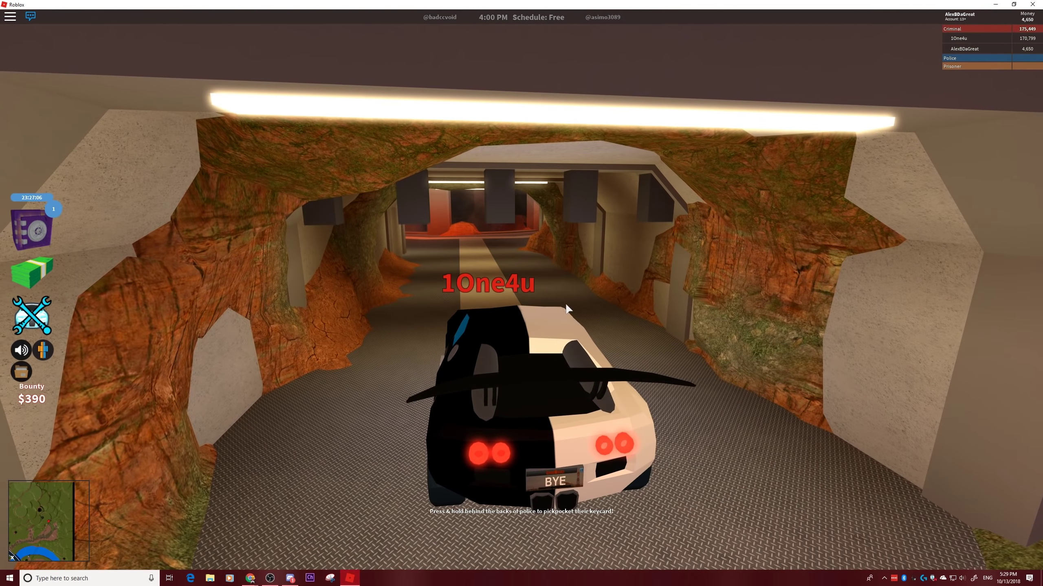
key(w)
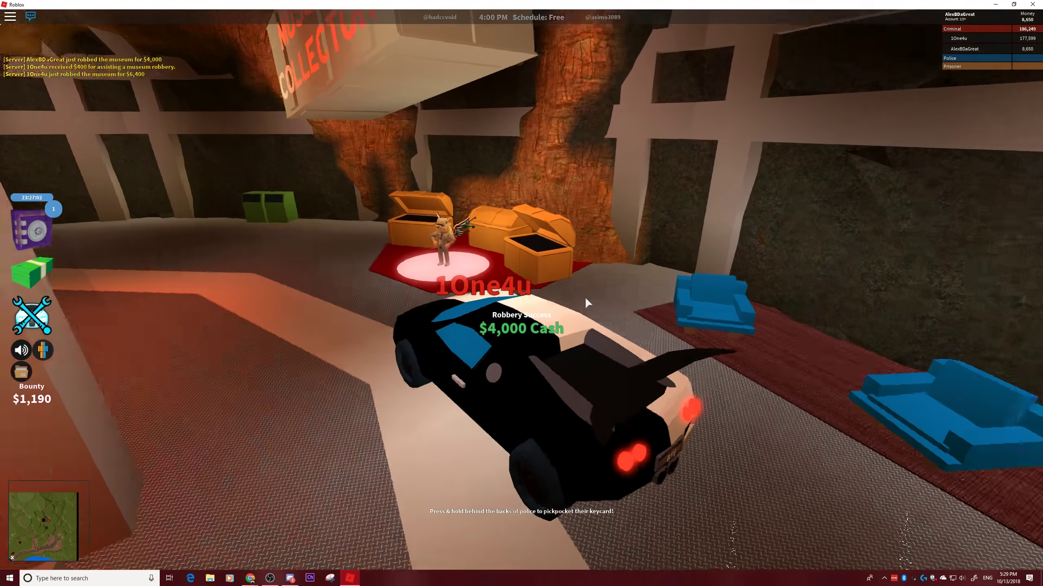
Get out of the car in the base garage and switch the game to fullscreen
key(space)
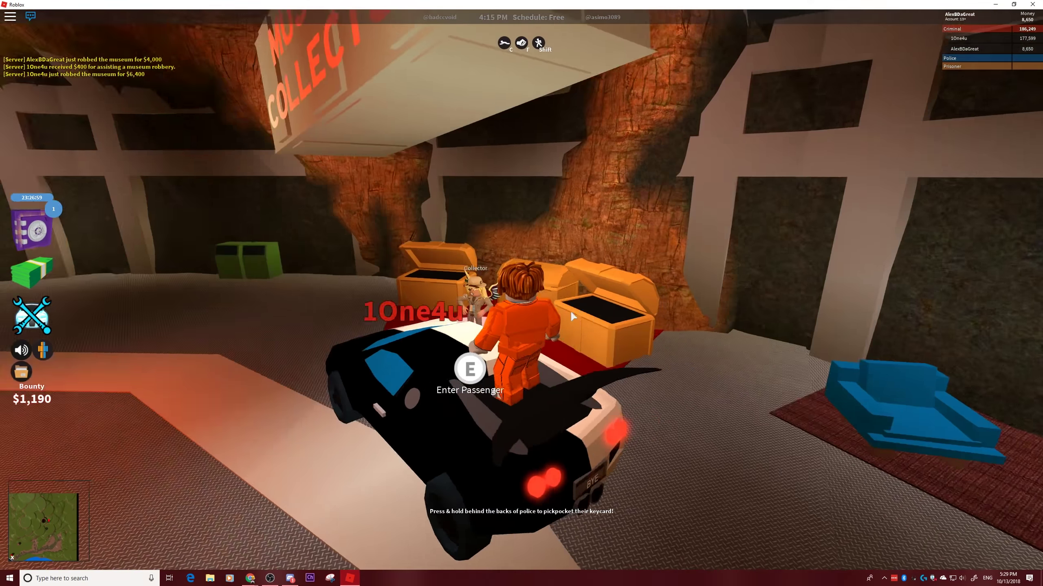
drag(570, 310, 585, 308)
key(e)
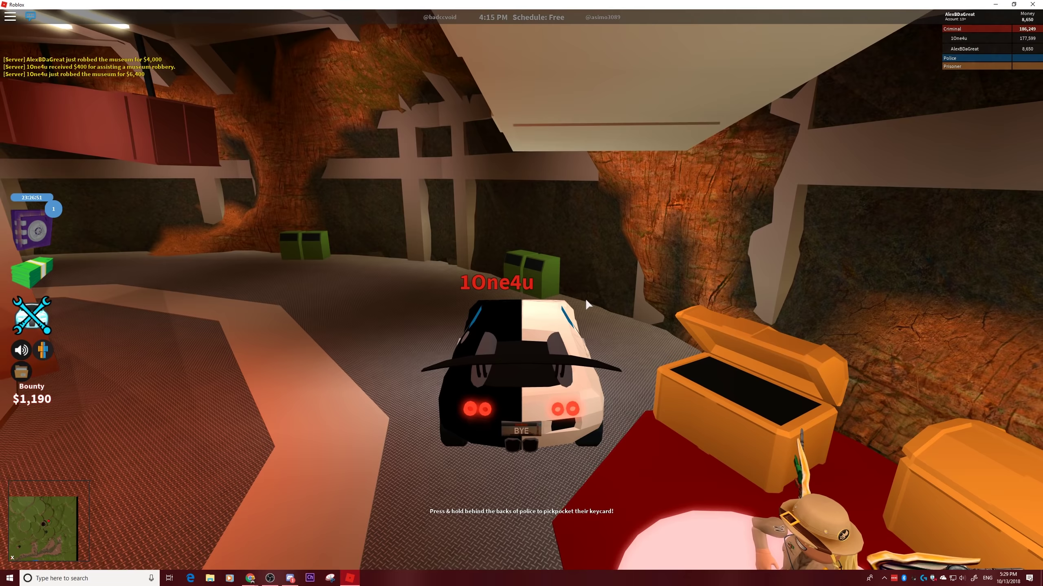
key(F11)
Walk around the car into the wooden cave room and turn toward the clothing-rack corridor
key(w)
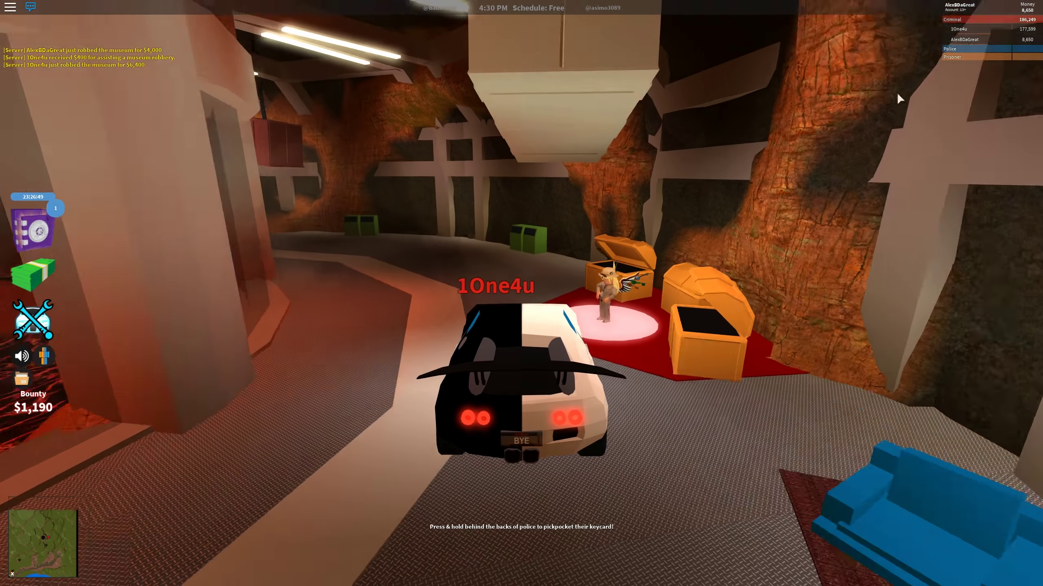
drag(1010, 40, 800, 158)
key(w)
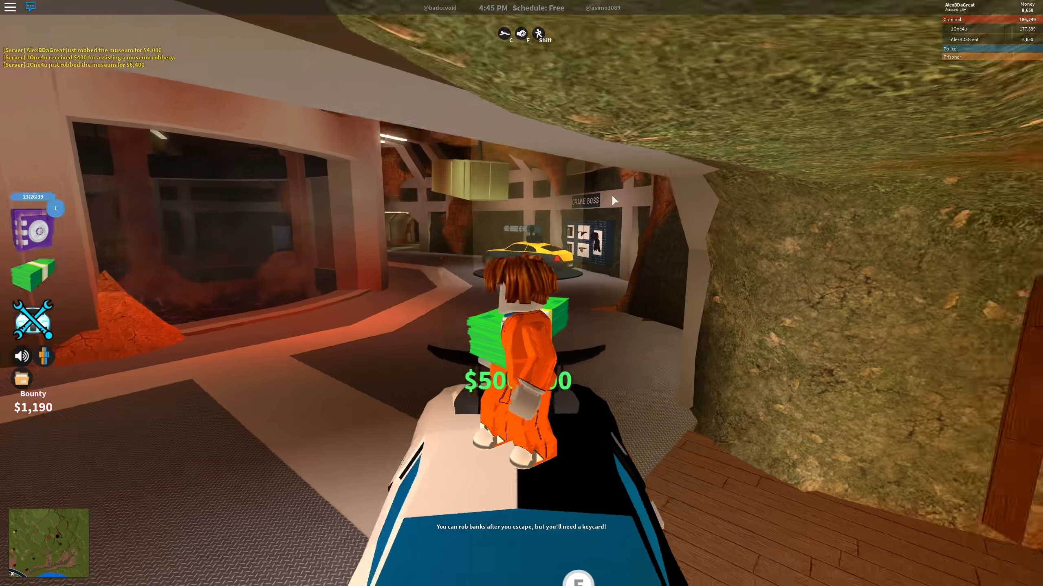
key(s)
key(s)
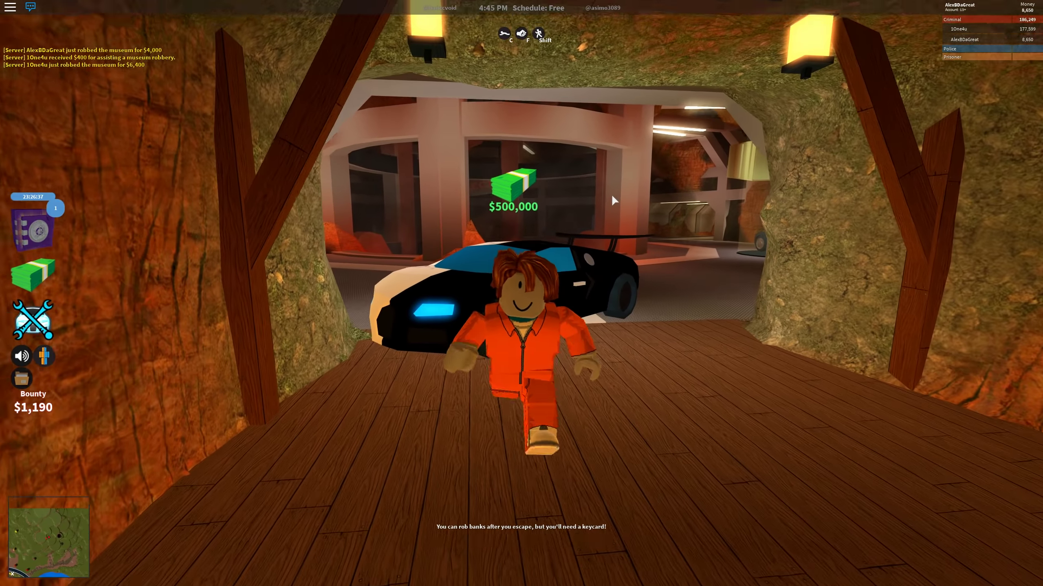
key(w)
key(w)
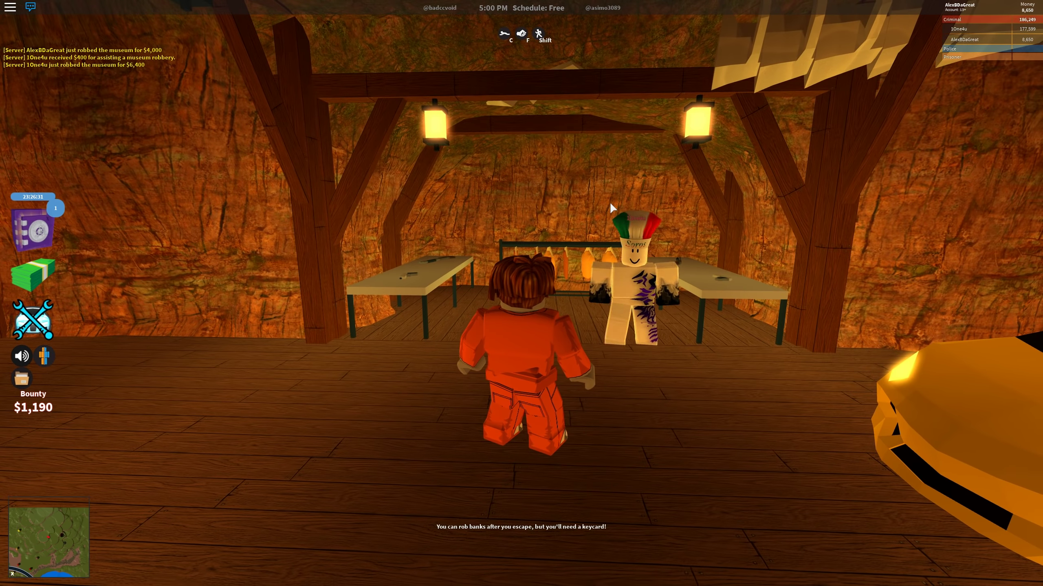
key(a)
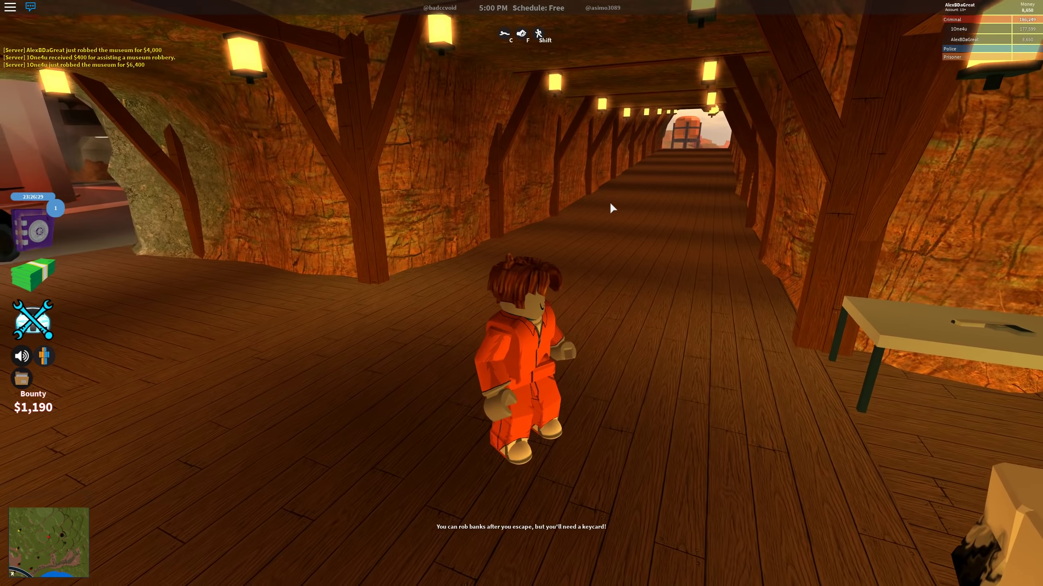
drag(609, 202, 661, 222)
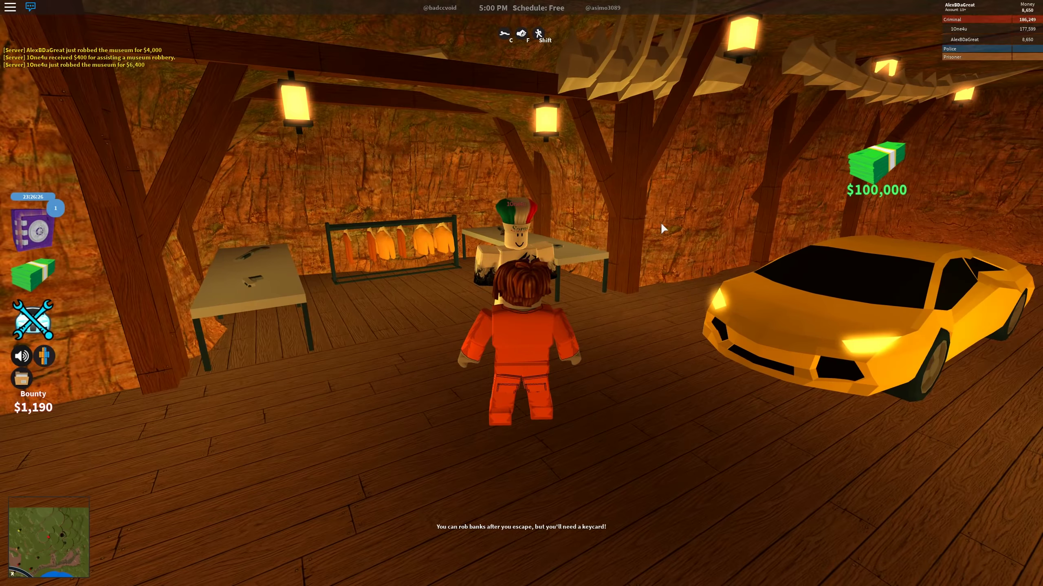
key(a)
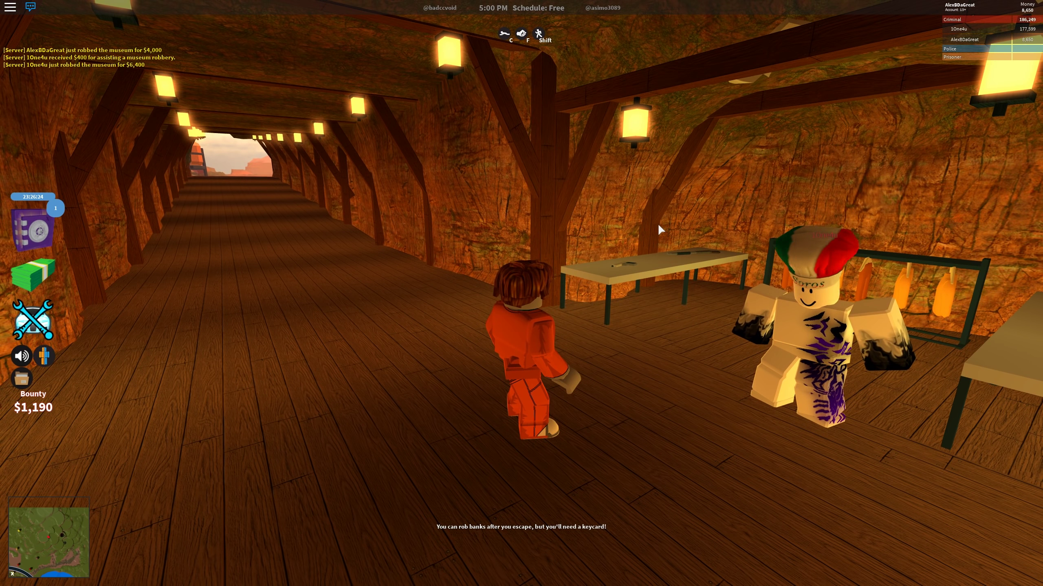
Return to the Chrome Jailbreak window and switch to the Prisoner team
key(alt+Tab)
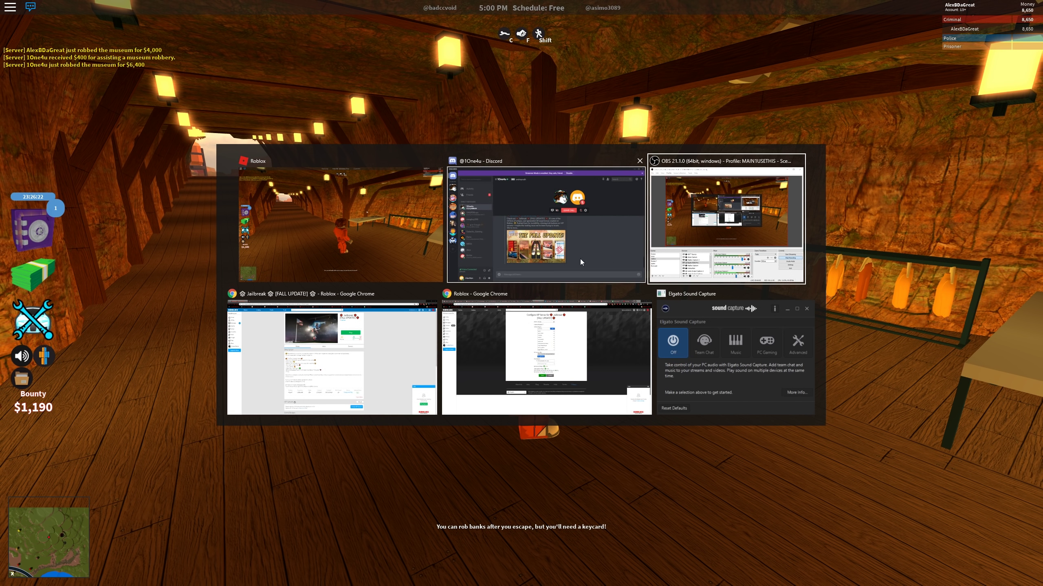
click(503, 308)
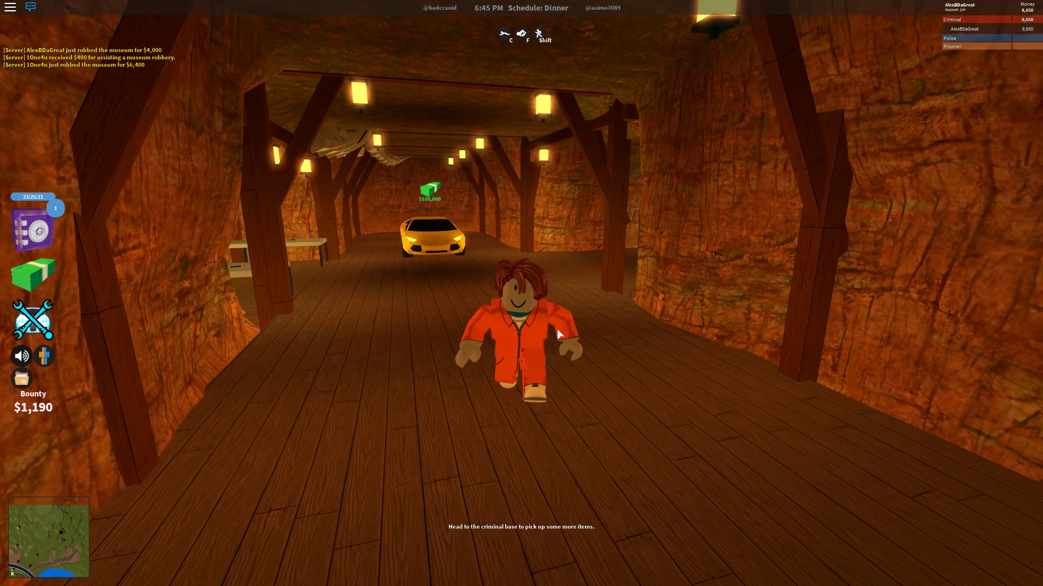
click(48, 356)
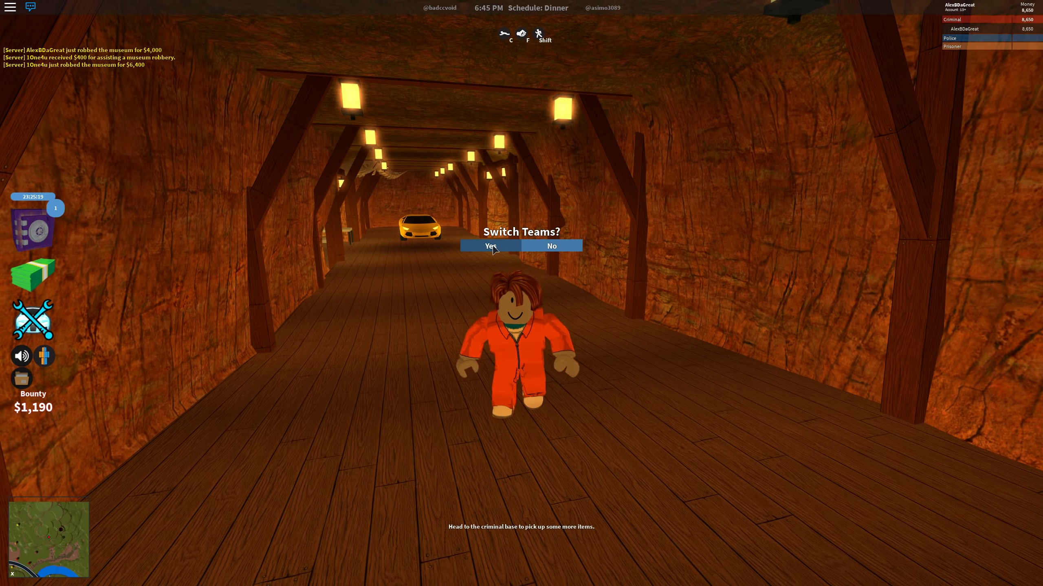
click(547, 247)
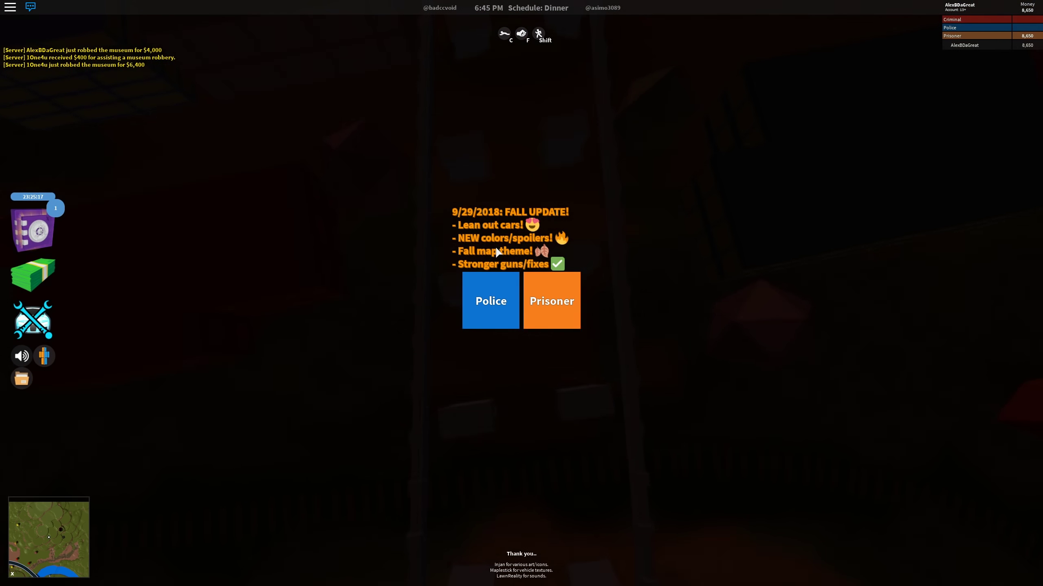
click(564, 311)
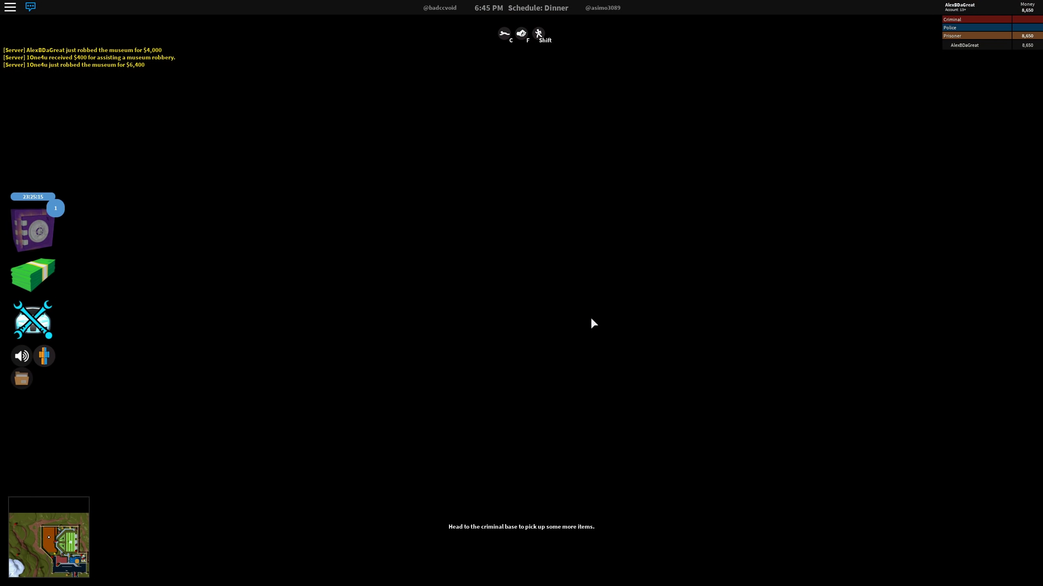
Walk the prisoner across the cafeteria and down the hallway past the TOP CRIMINALS board
key(w)
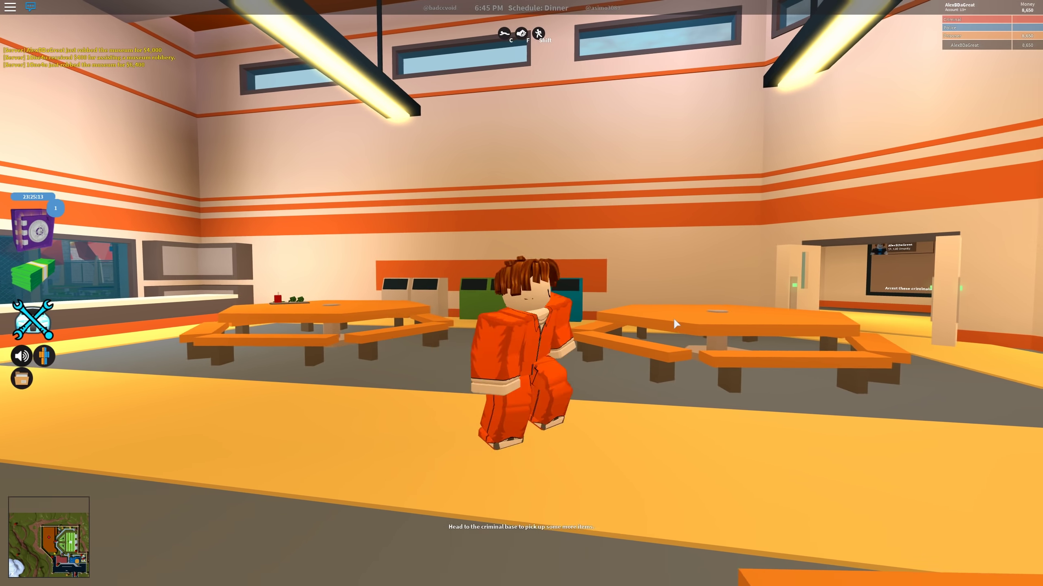
key(w)
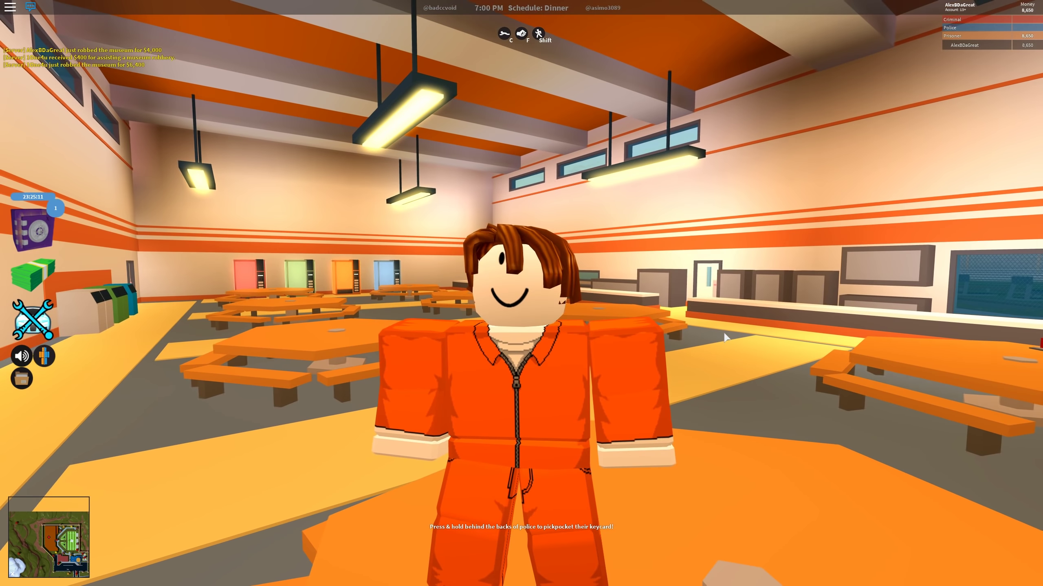
key(w)
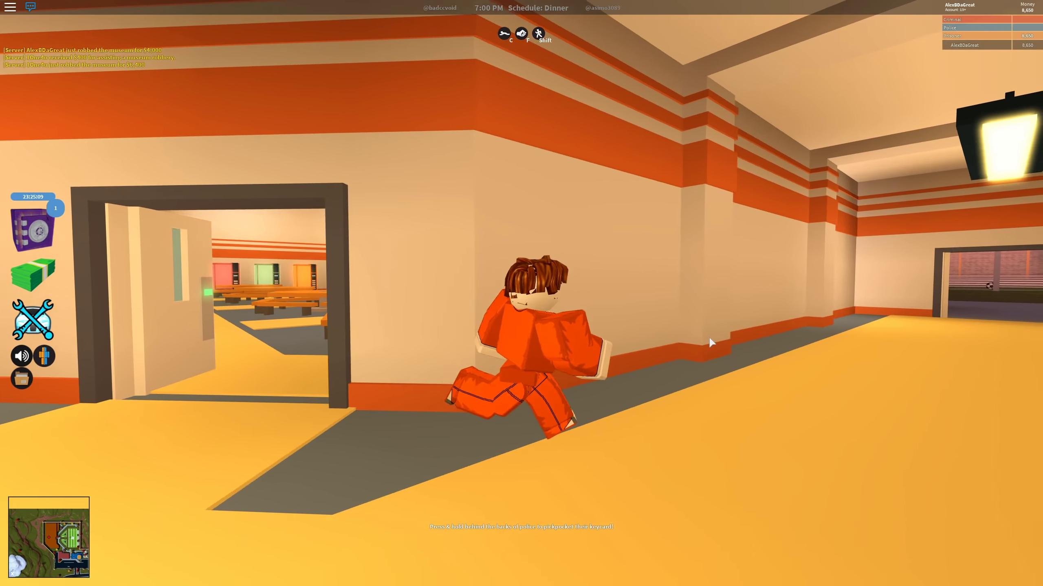
key(w)
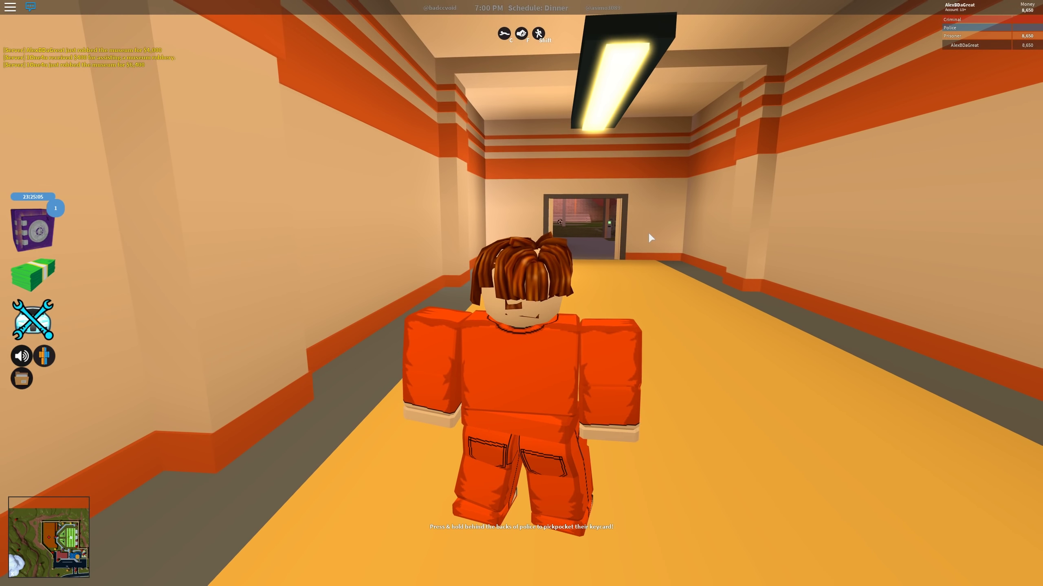
key(w)
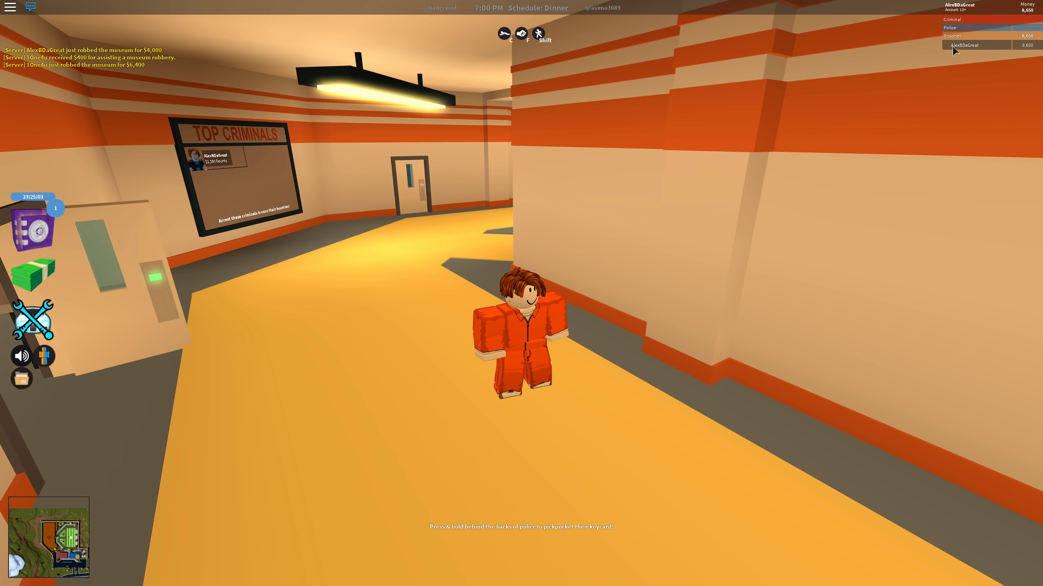
key(w)
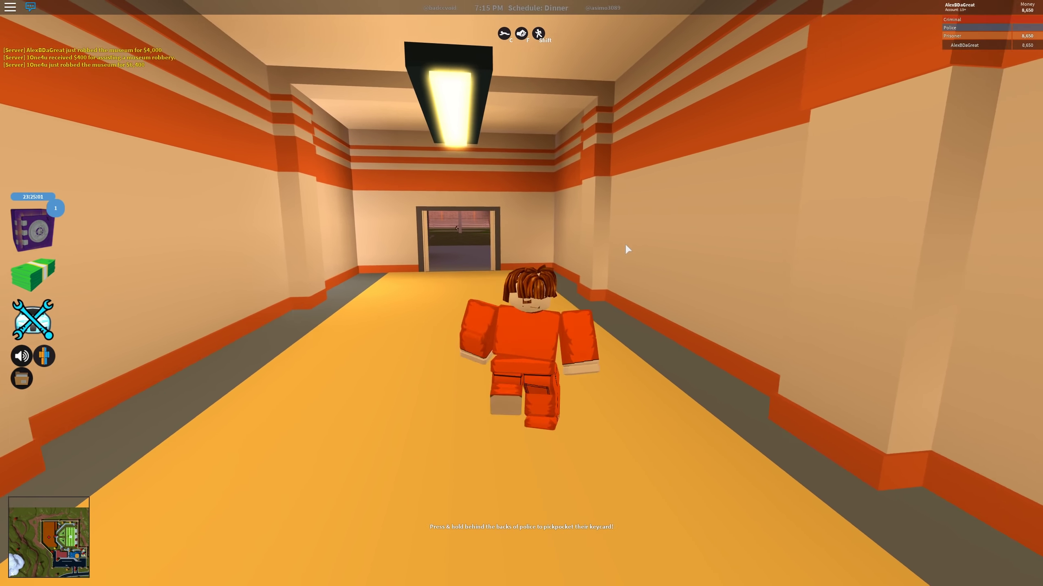
Walk out the open door and across the yard toward the gym area
key(w)
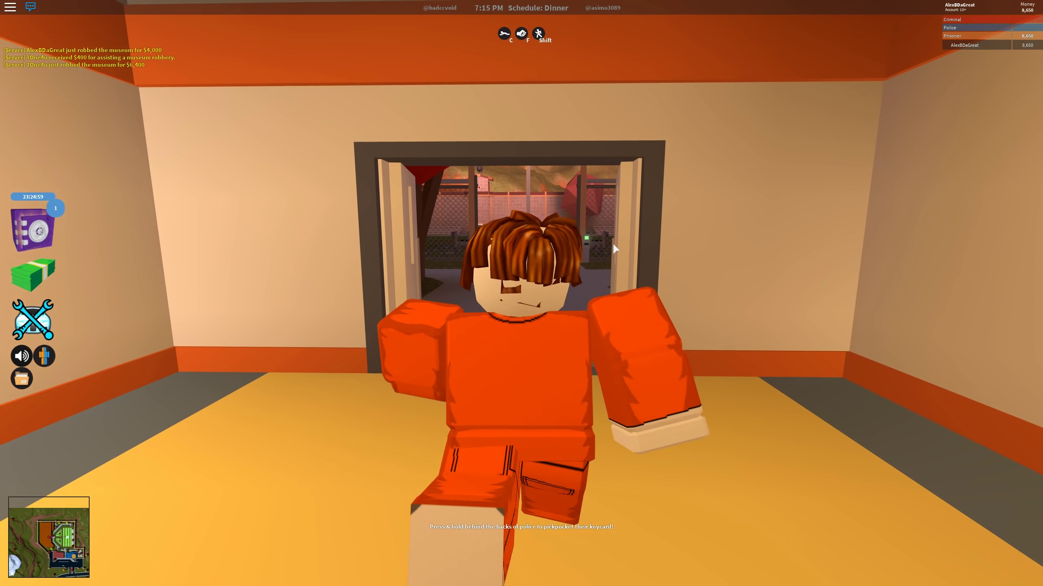
key(w)
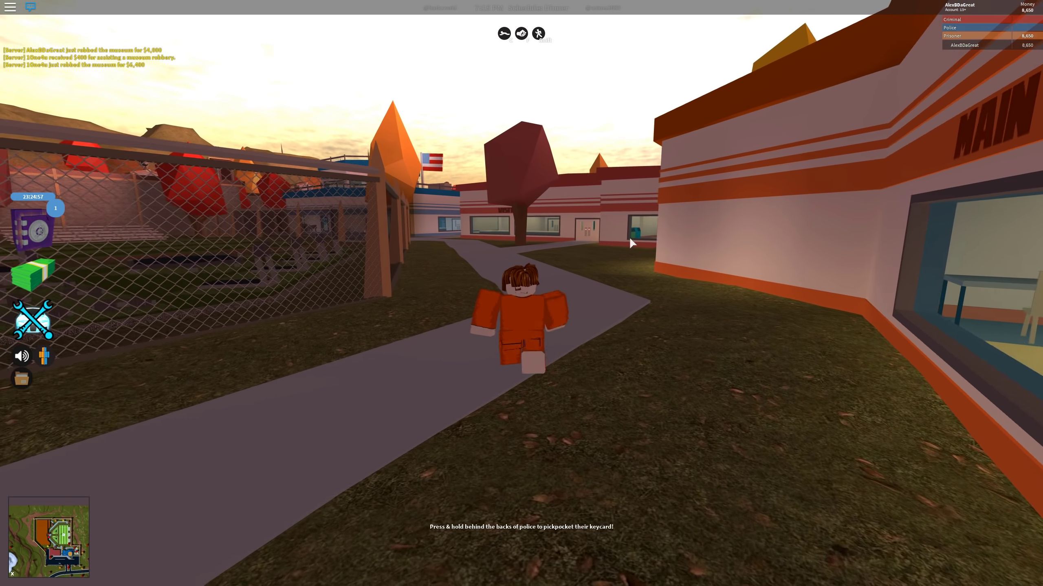
key(w)
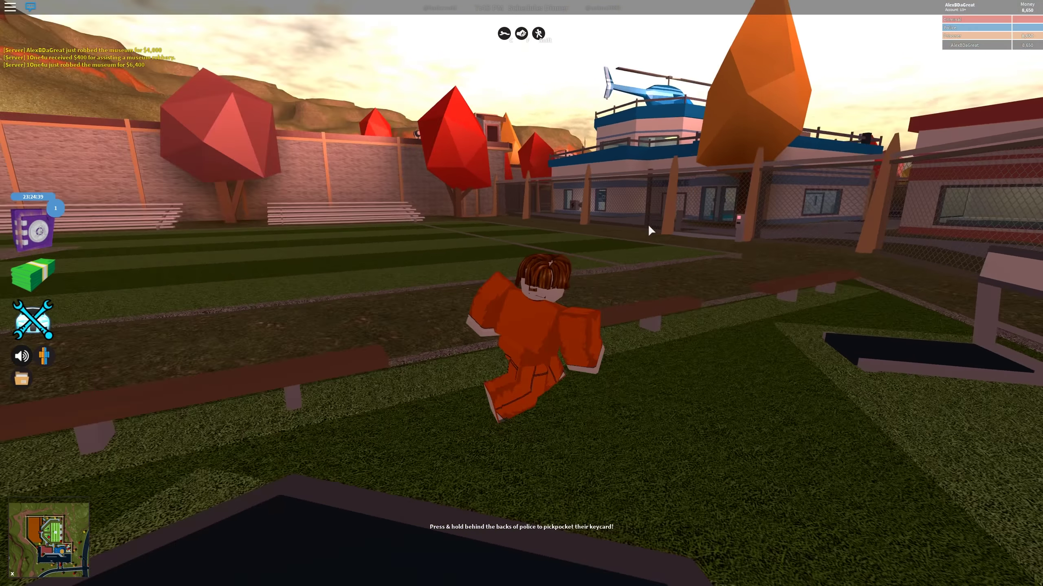
key(w)
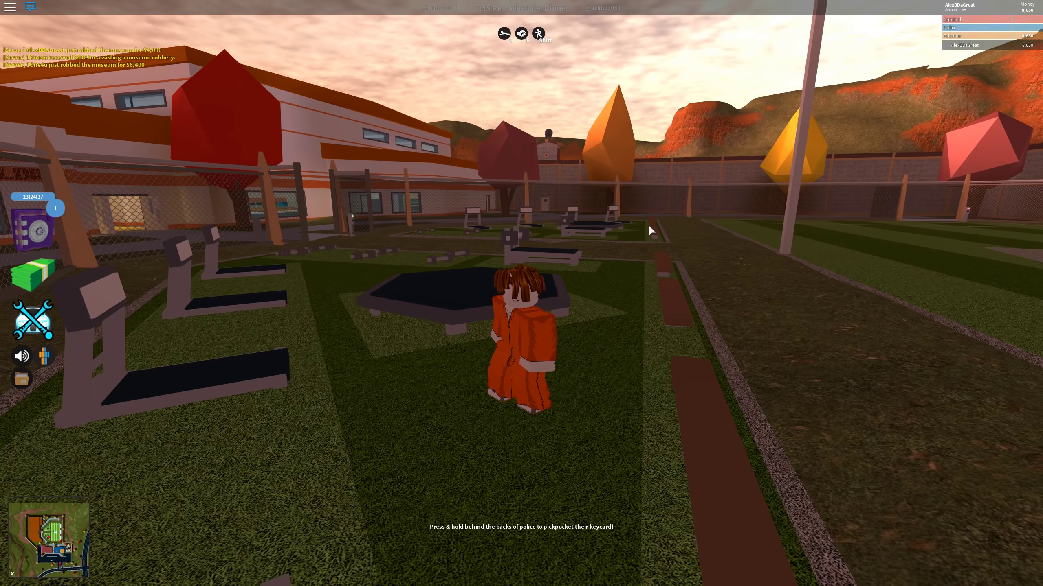
key(w)
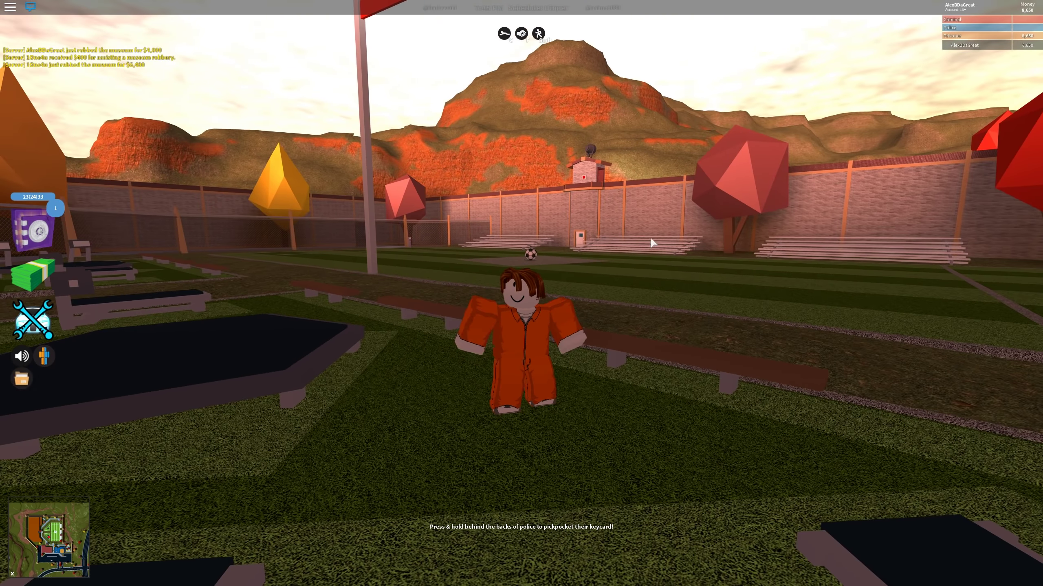
Move the prisoner across the yard, past the keycard post, and between the buildings
key(w)
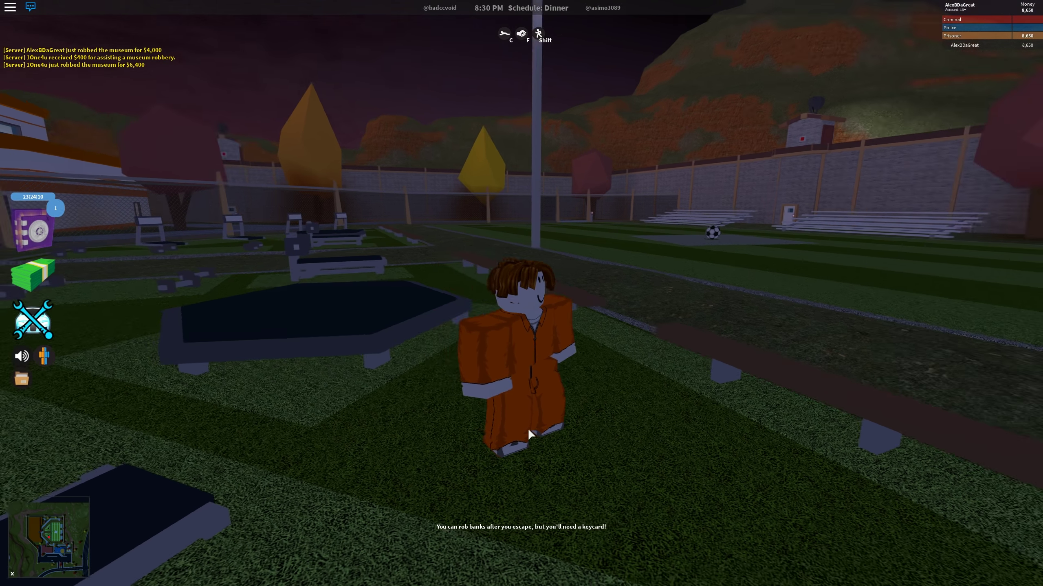
right_click(442, 445)
right_click(528, 435)
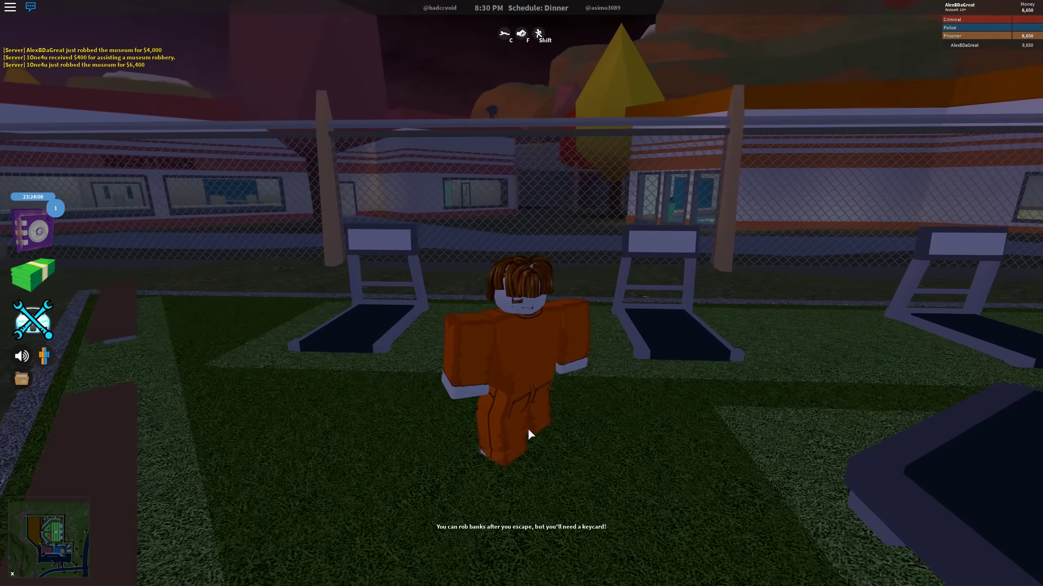
key(w)
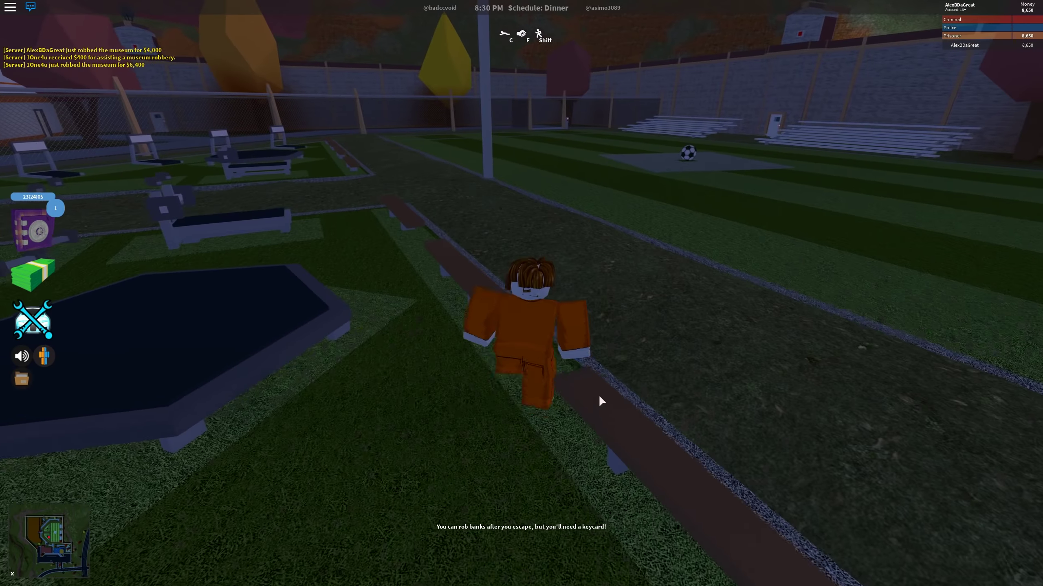
key(s)
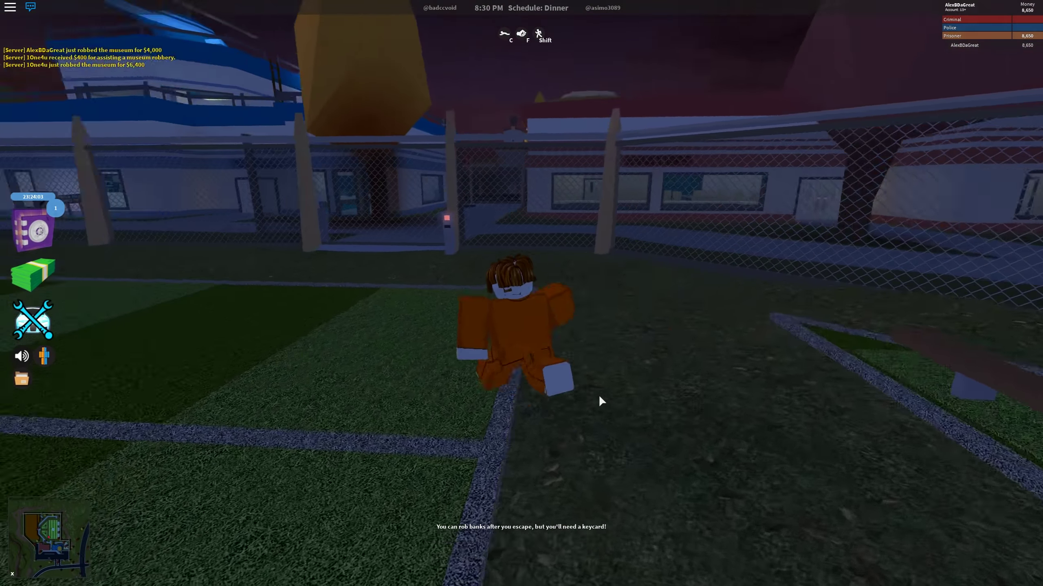
key(w)
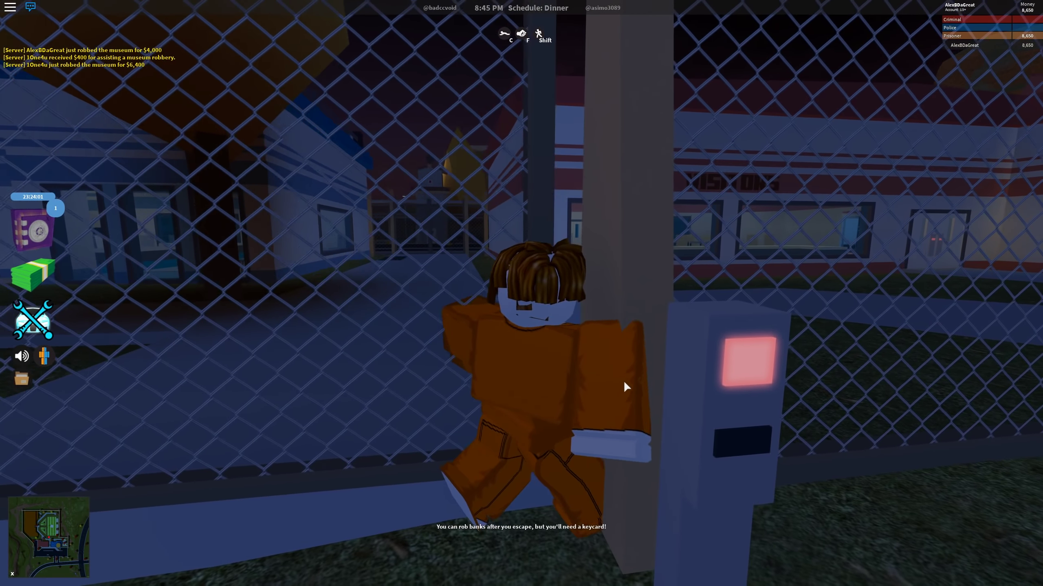
key(w)
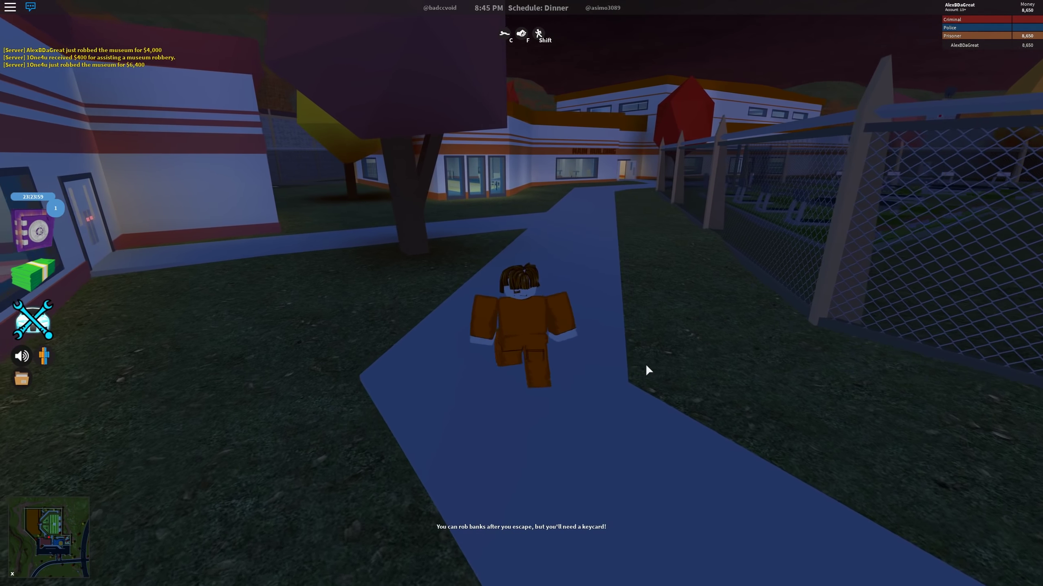
key(w)
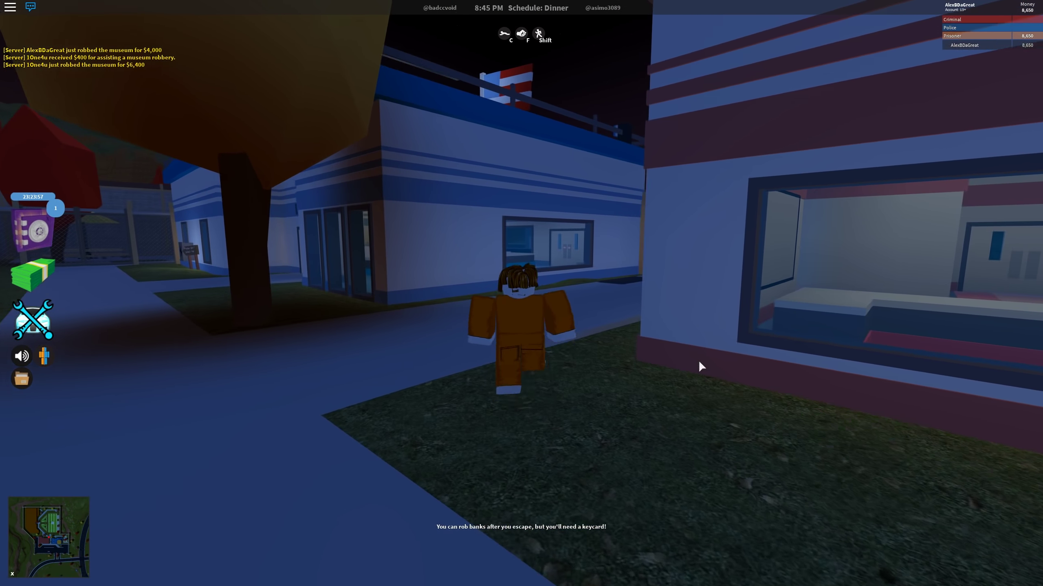
Shuffle around on the floor hatch by the gate, looking around while 1One4u arrives
key(w)
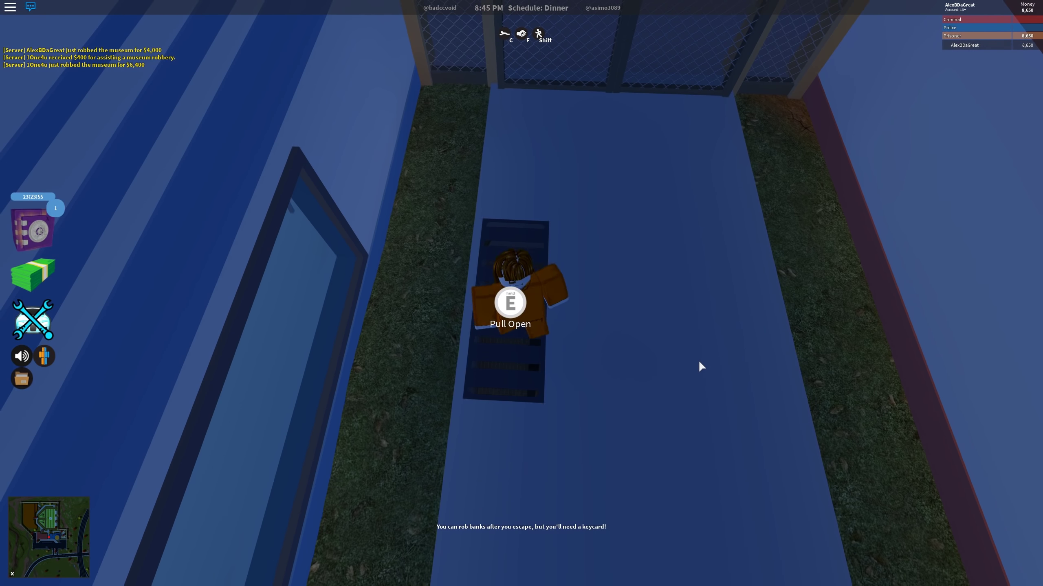
scroll(699, 360, up, 3)
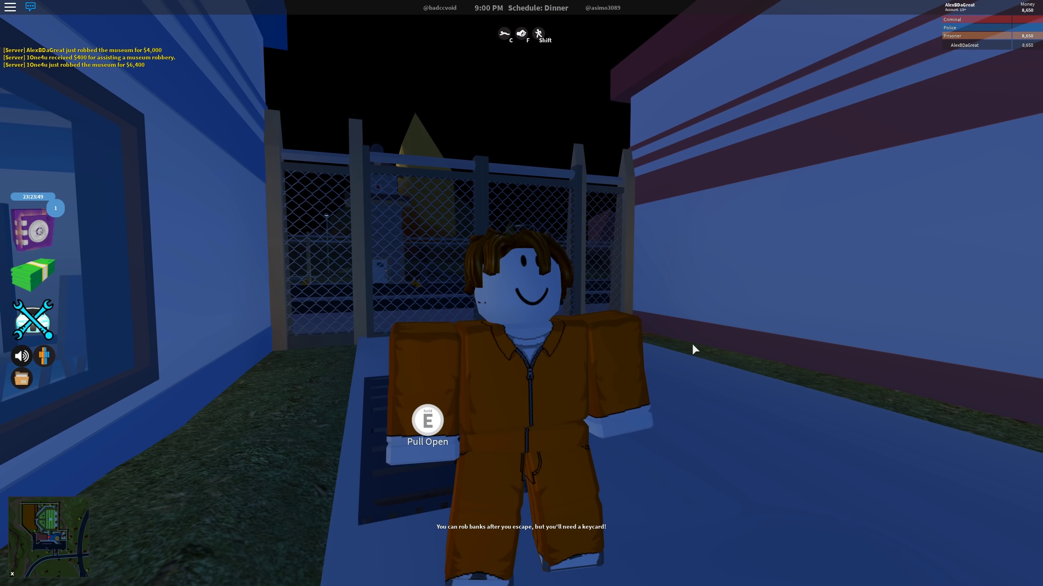
drag(692, 343, 615, 294)
key(Left)
key(Left)
key(Left)
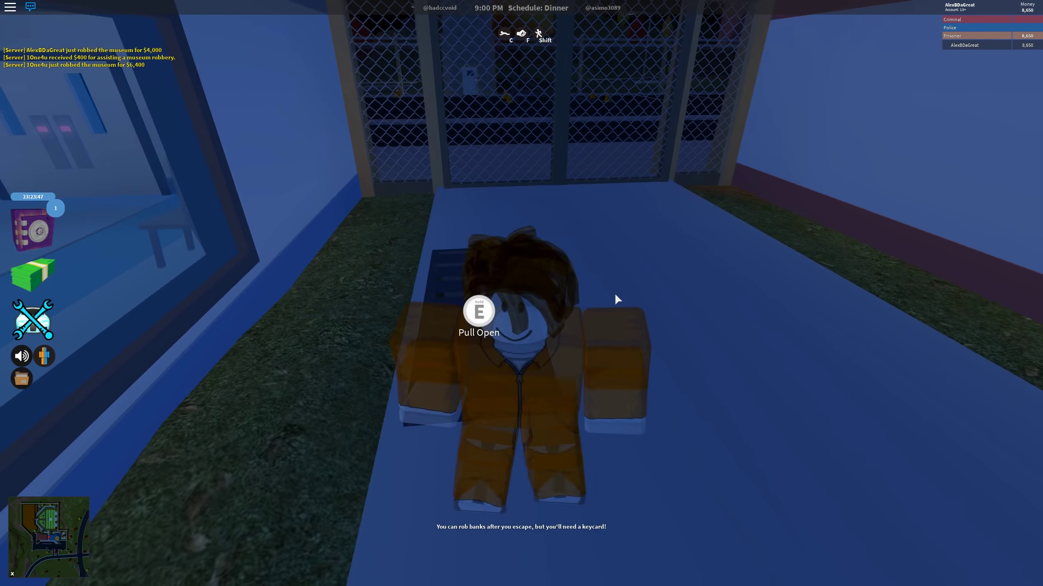
key(w)
key(a)
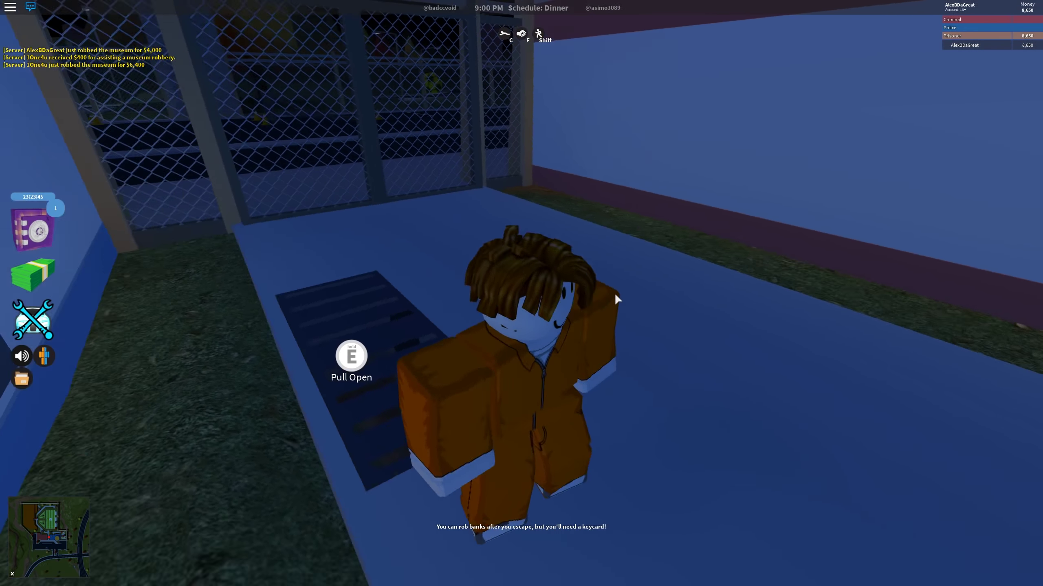
key(Left)
key(Left)
key(Left)
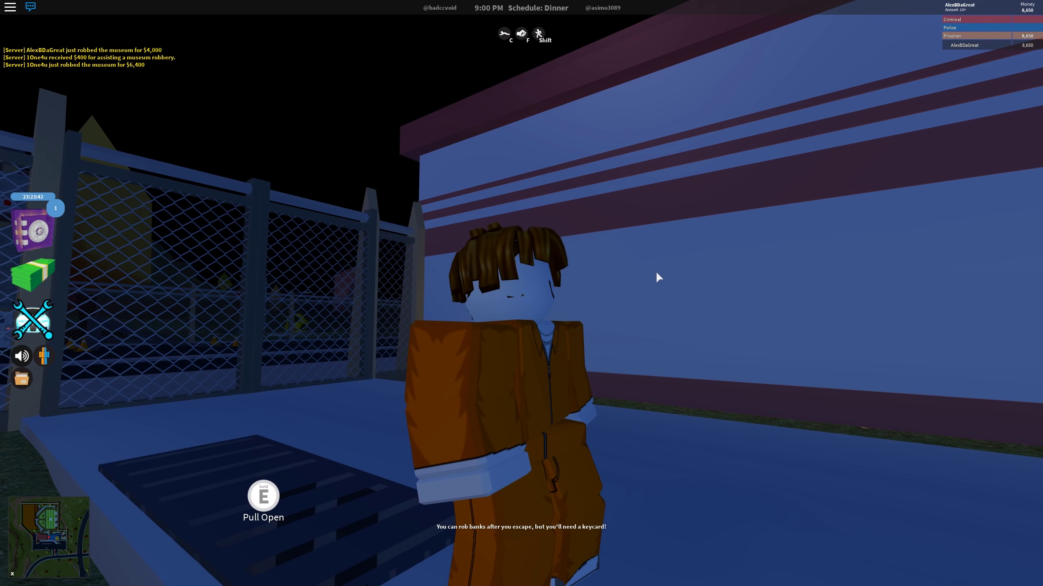
mouse_move(614, 294)
mouse_down()
mouse_move(740, 268)
mouse_move(568, 261)
mouse_up()
key(w)
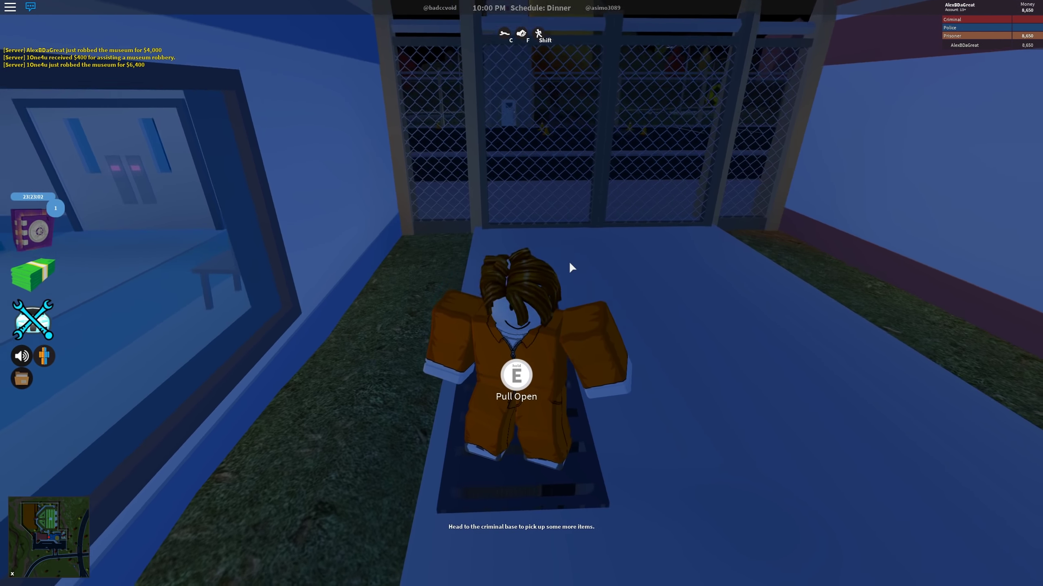
key(w)
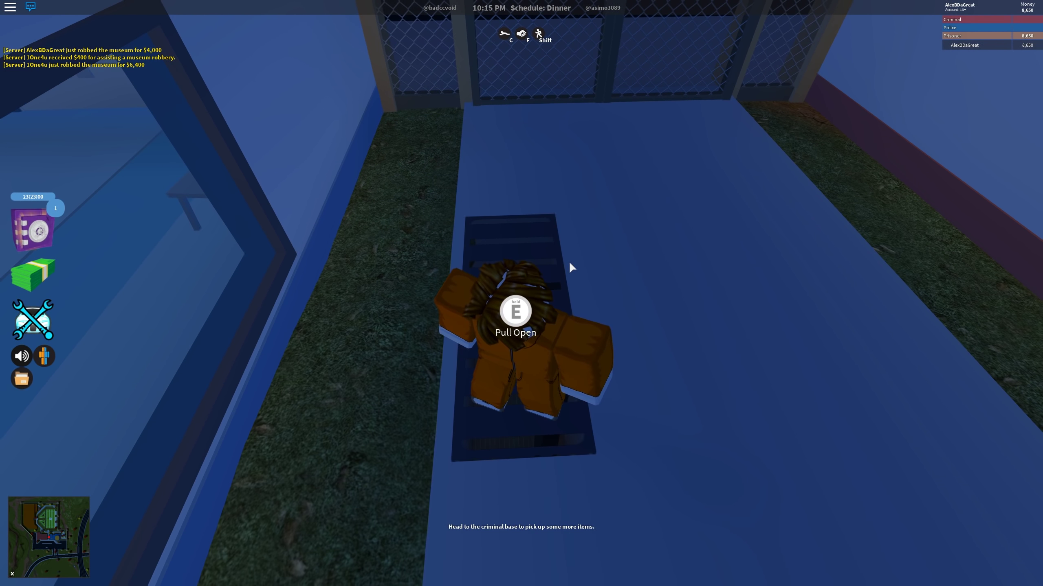
key(s)
key(Left)
key(Left)
key(Left)
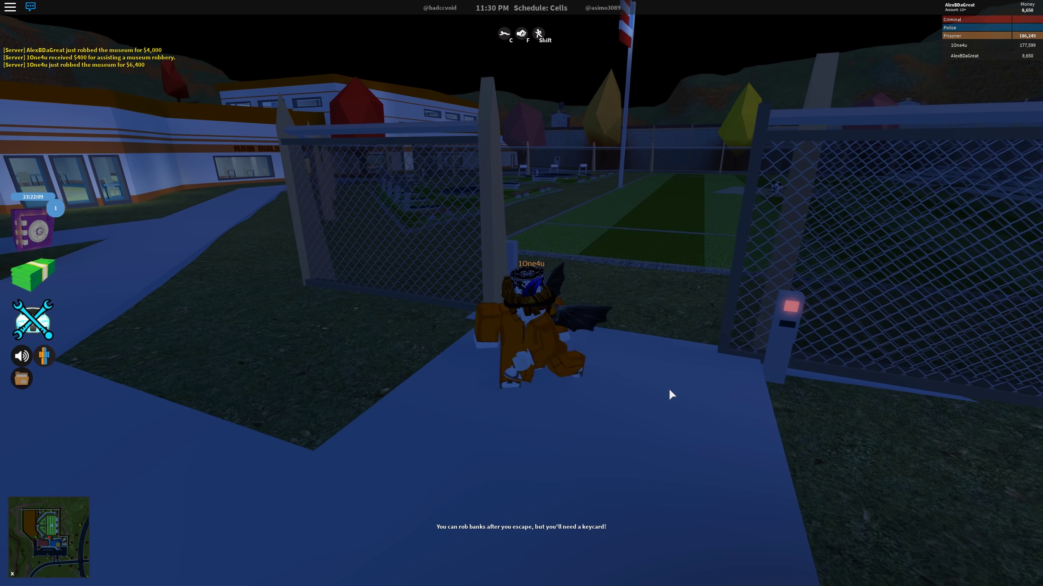
Pull open the sewer grate, drop in, and run through the sewer tunnel
key(s)
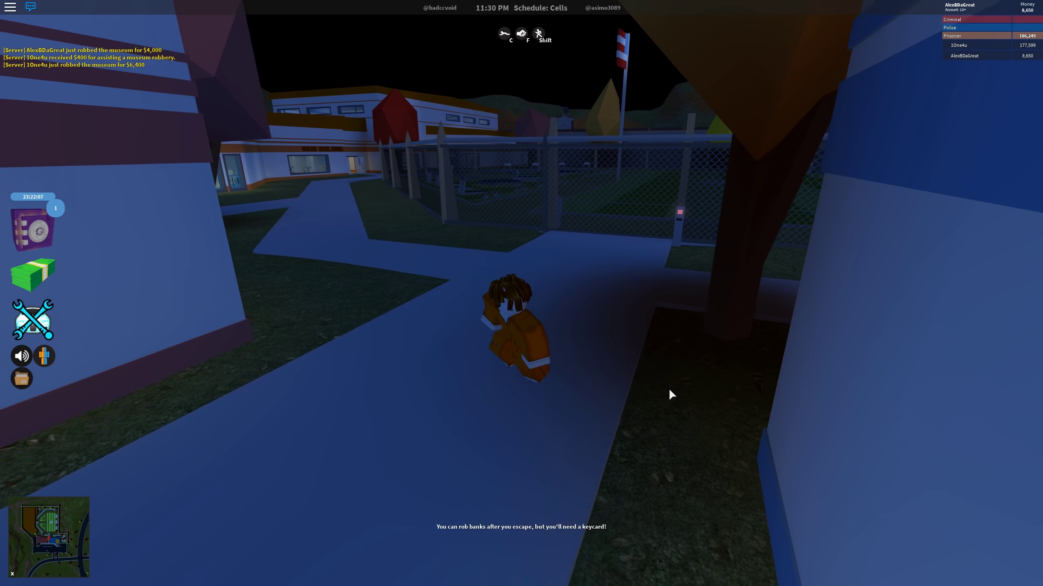
key(e)
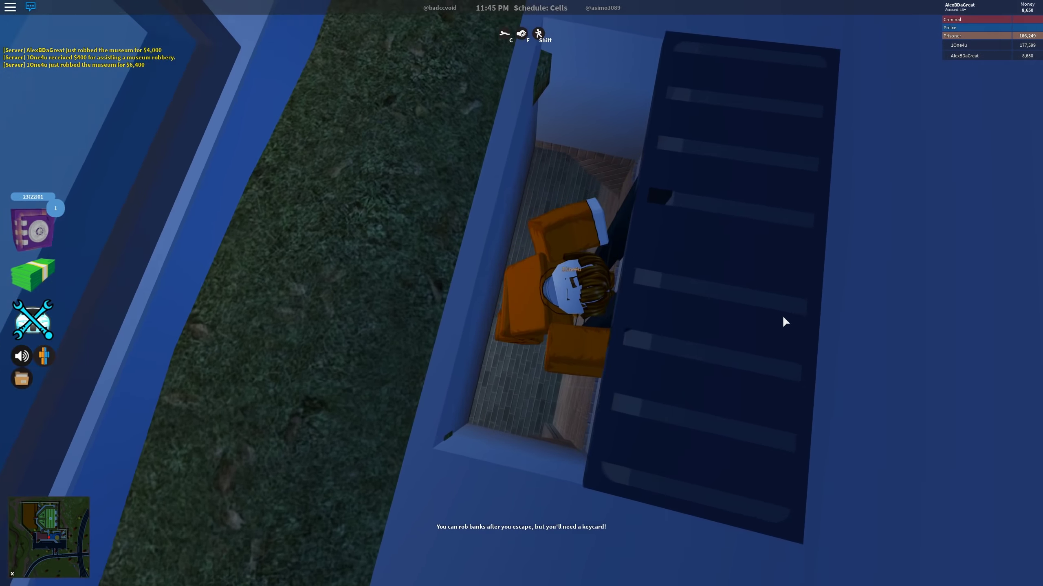
key(w)
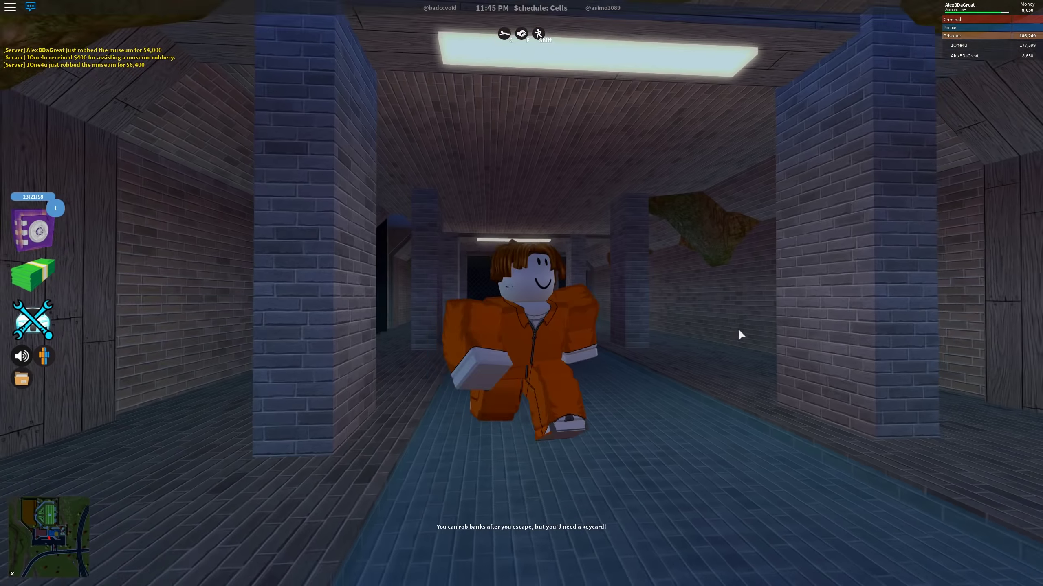
key(w)
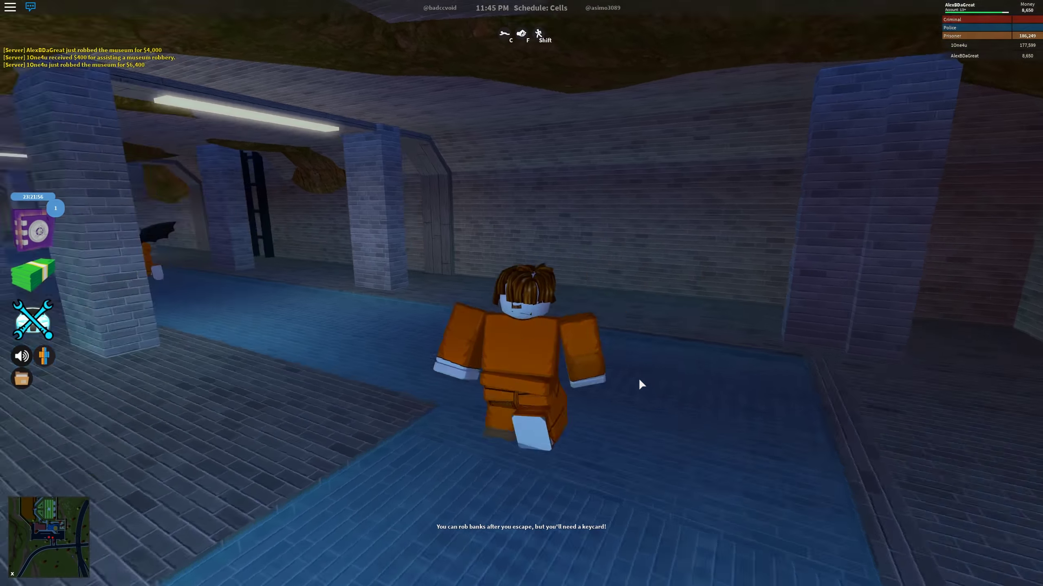
key(w)
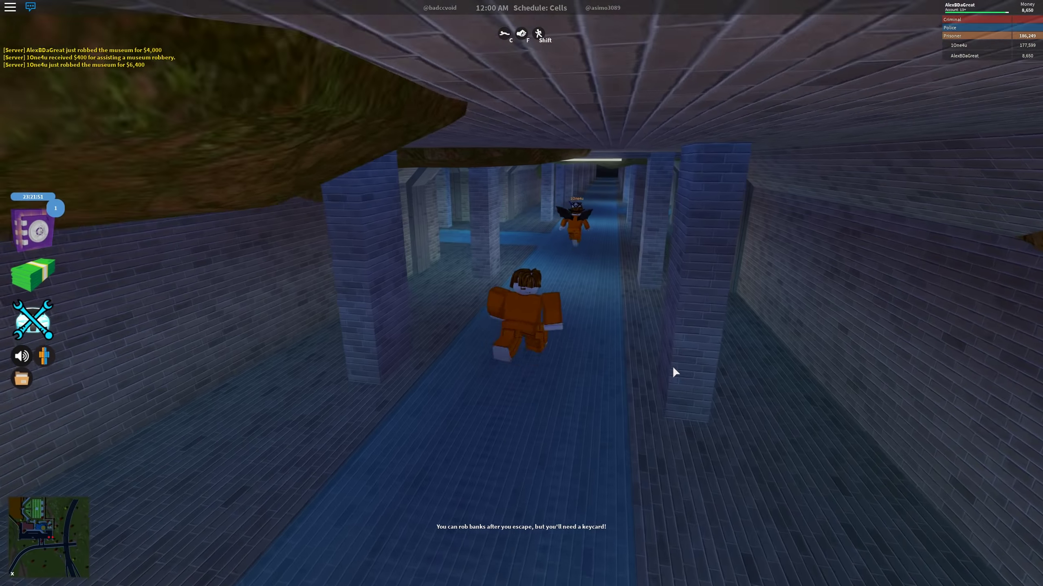
key(w)
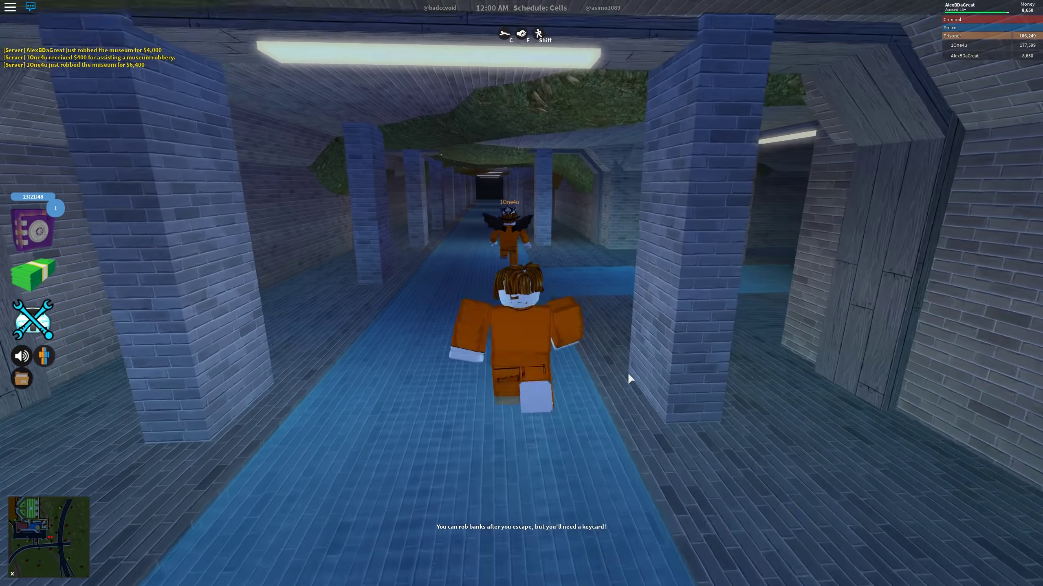
key(w)
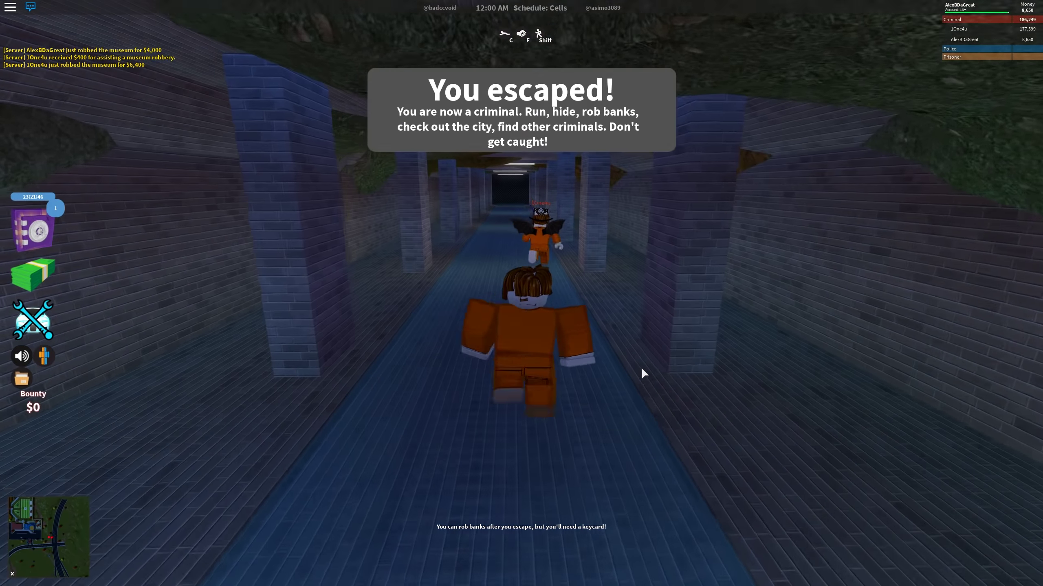
Leave the sewer tunnel onto the grass and cross the road to the yellow car
key(w)
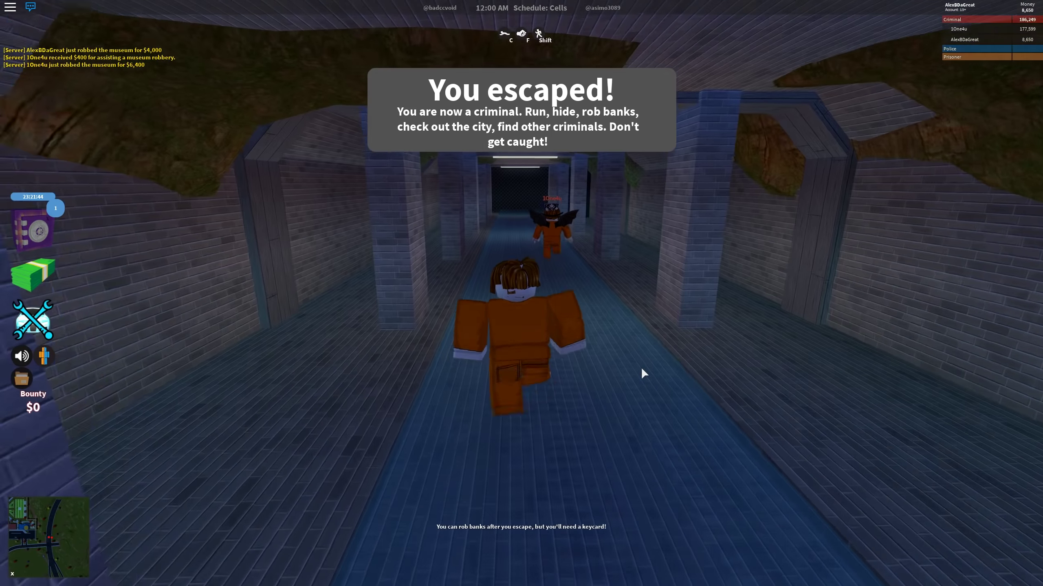
key(w)
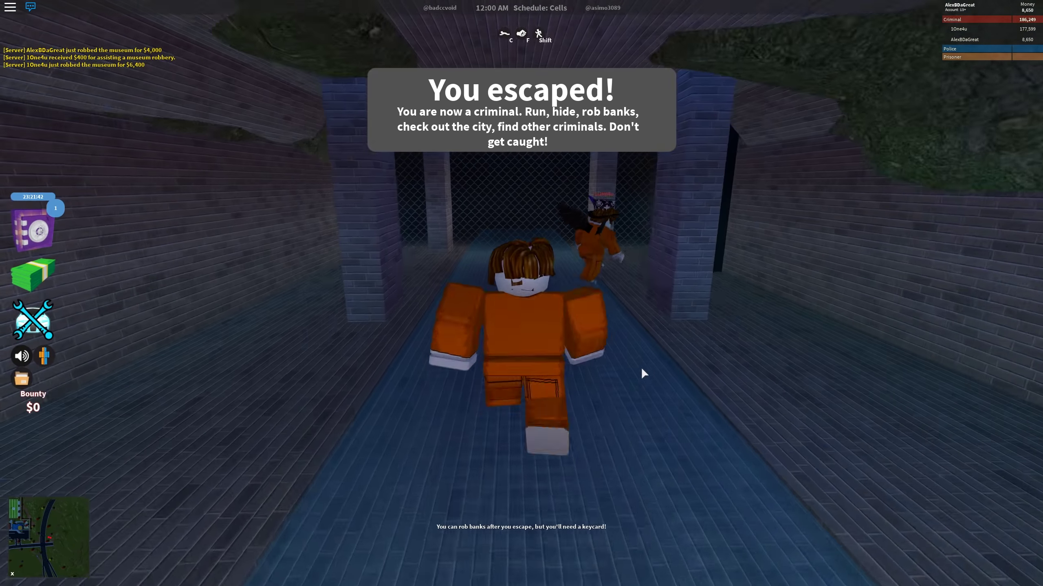
key(w)
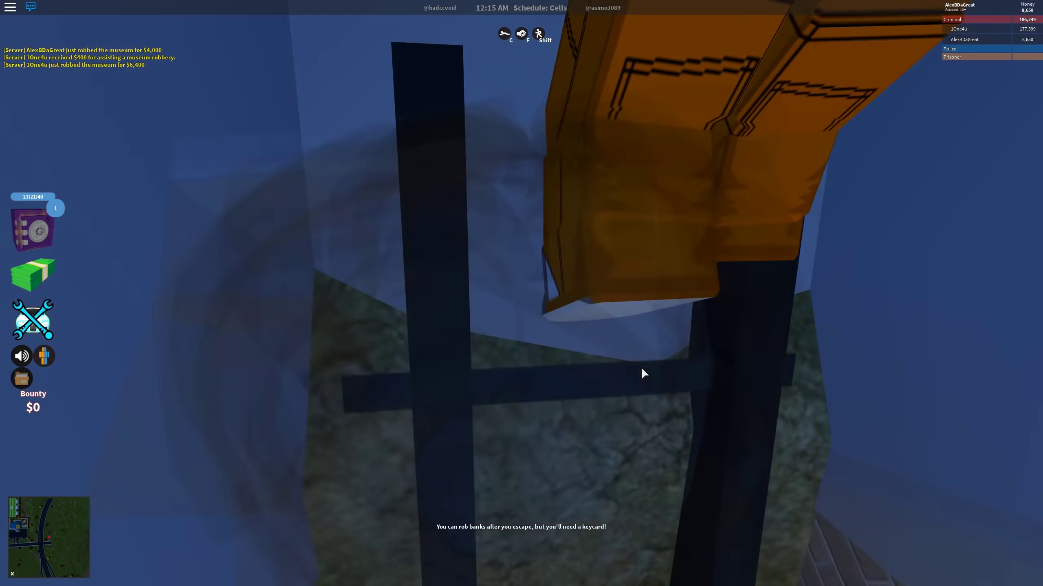
key(w)
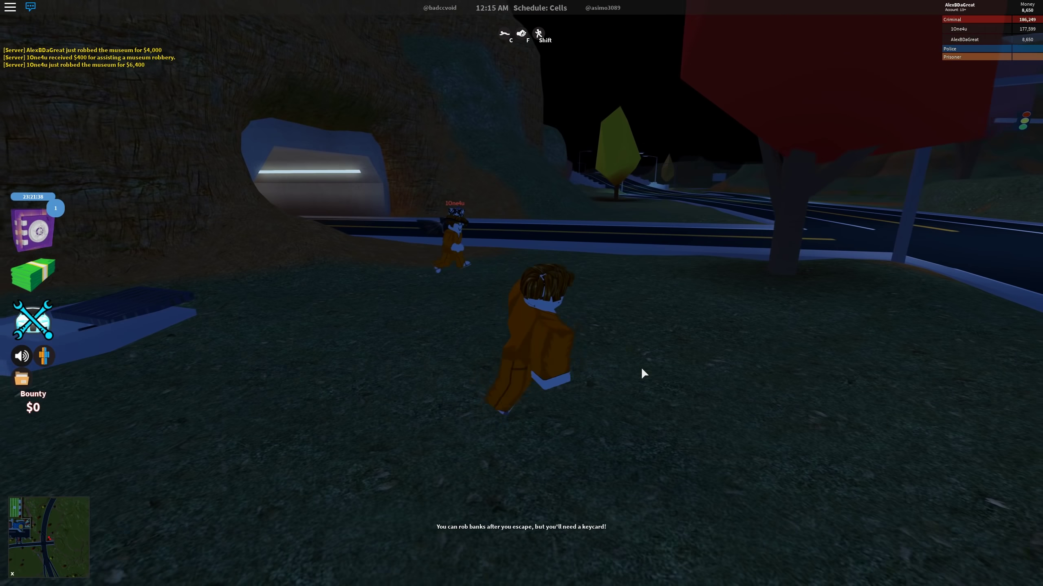
key(w)
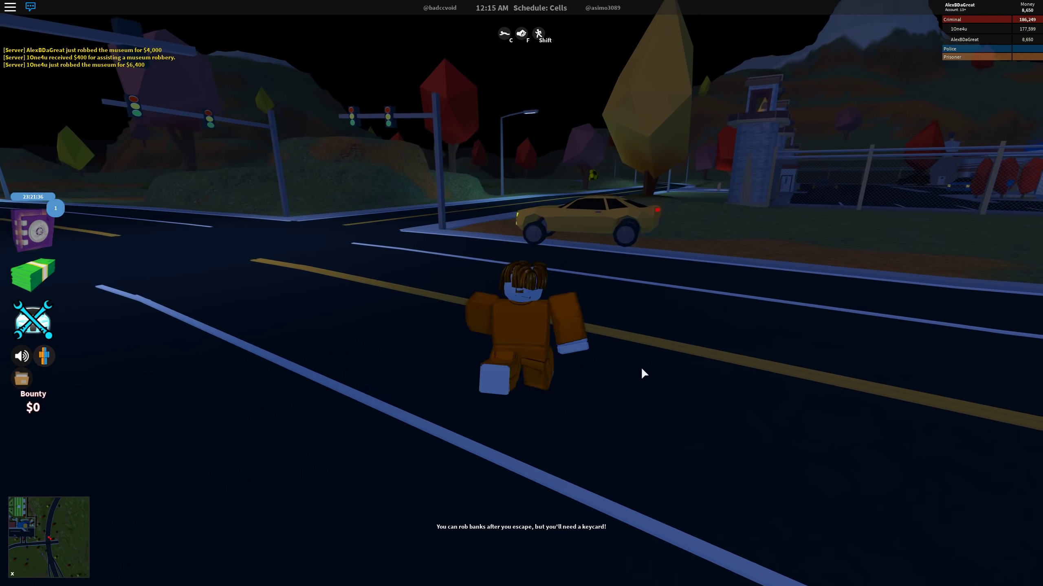
Get into the yellow car as driver and drive along the highway toward the city
key(w)
key(e)
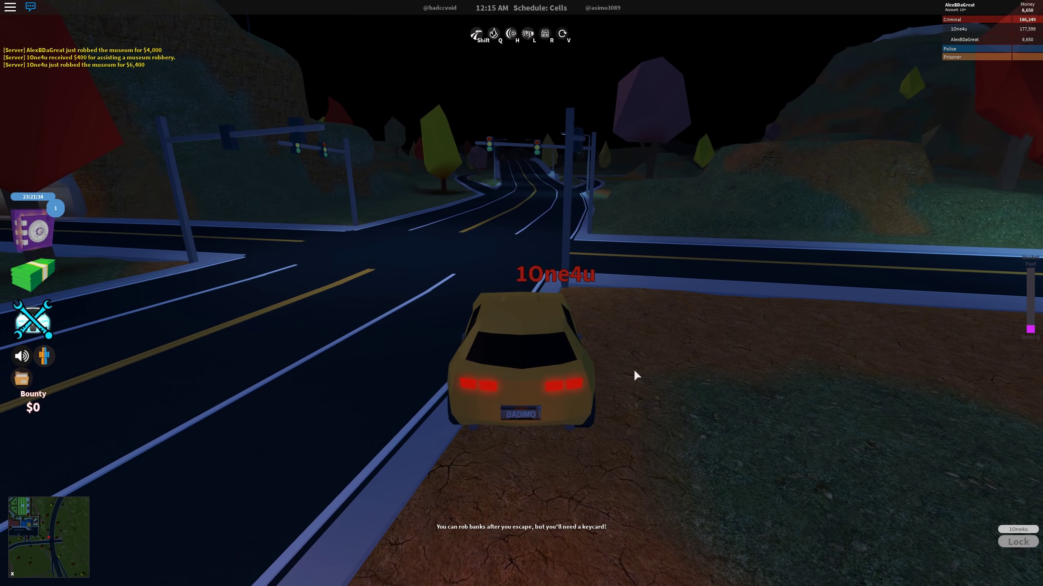
key(w)
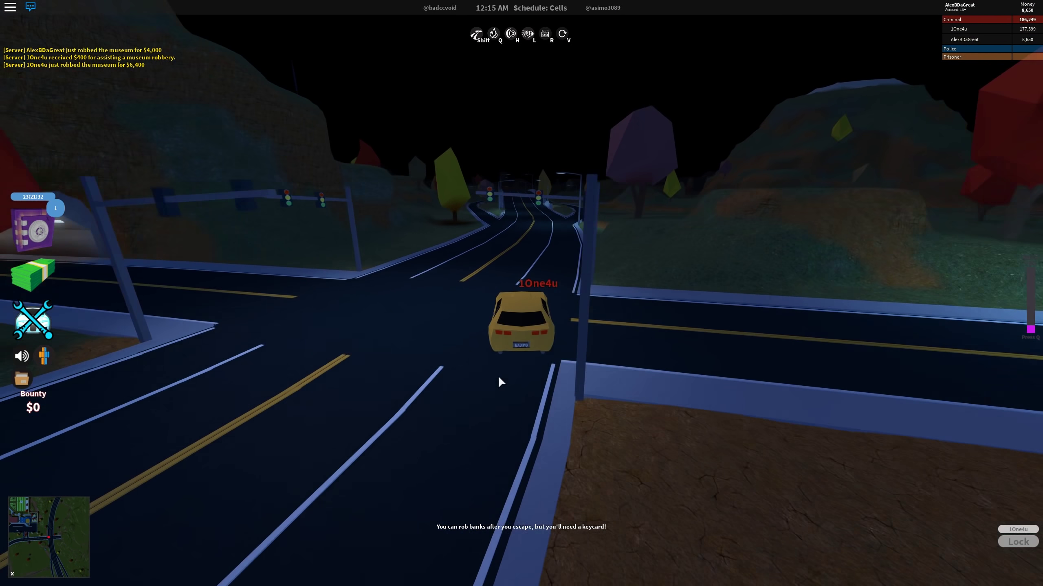
key(w)
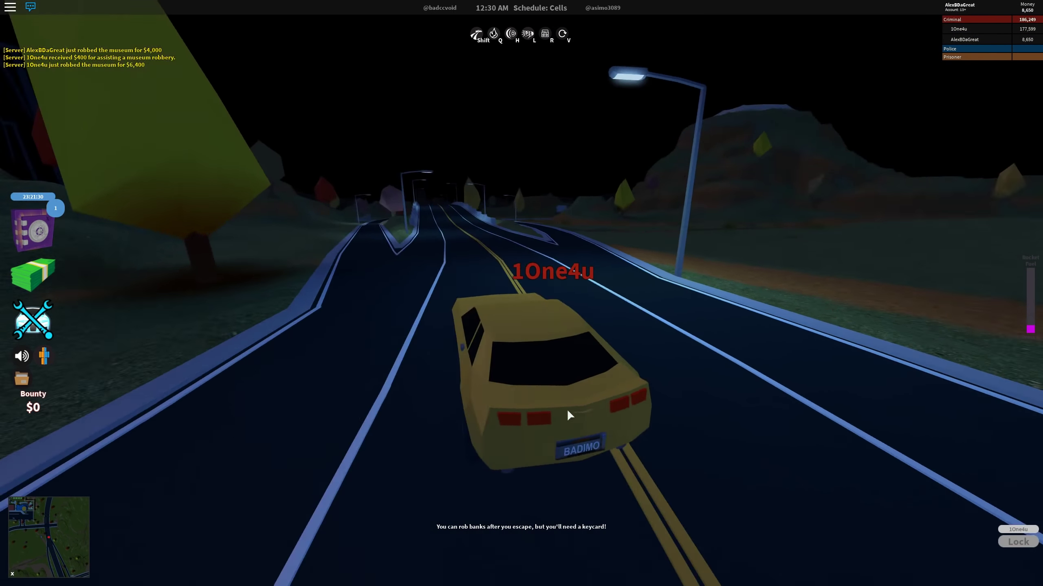
key(w)
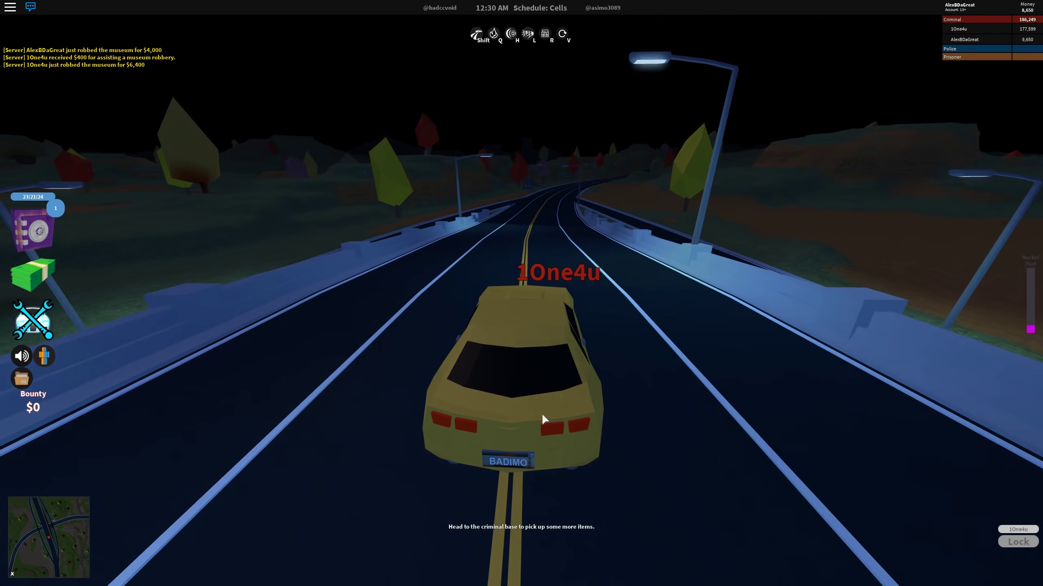
key(w)
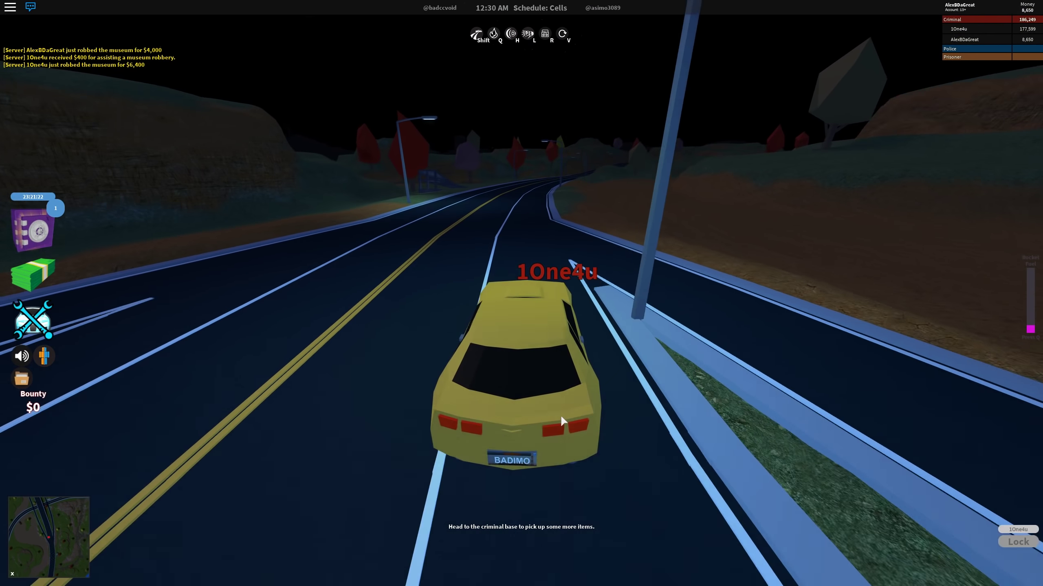
key(w)
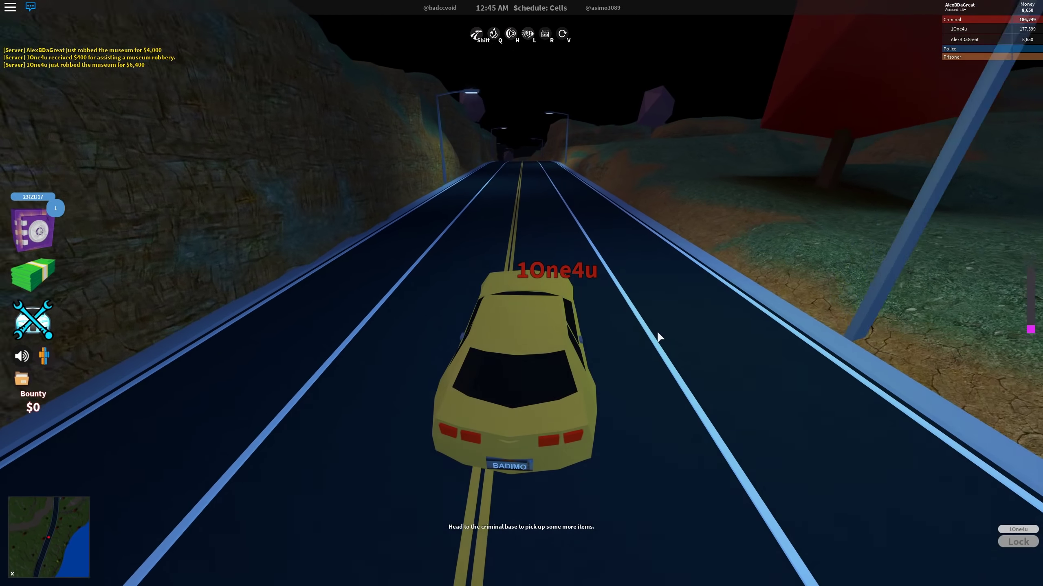
key(w)
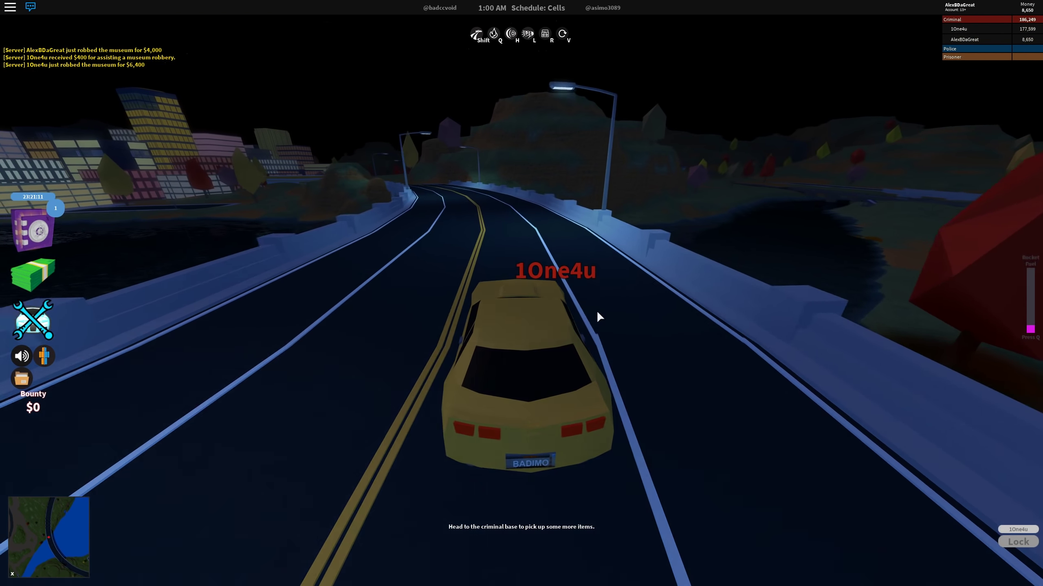
Follow the curving road past the garage, across the grass onto the city road
key(w)
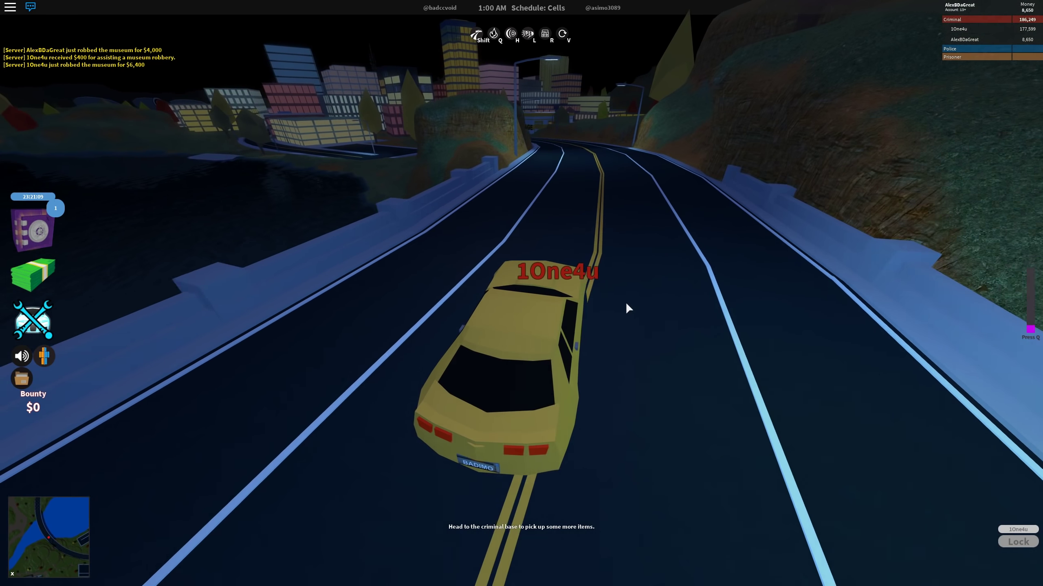
key(w)
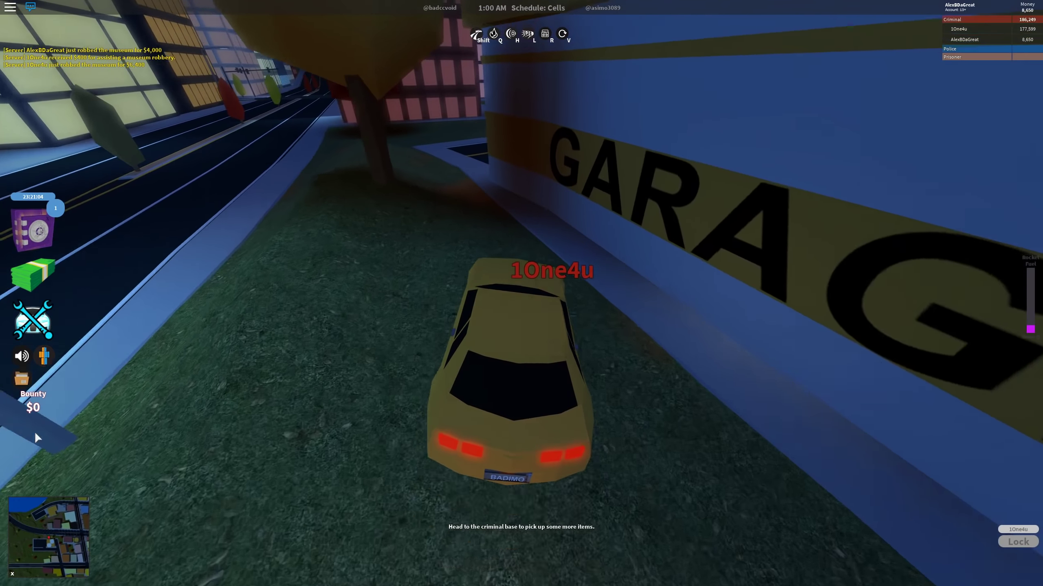
key(w)
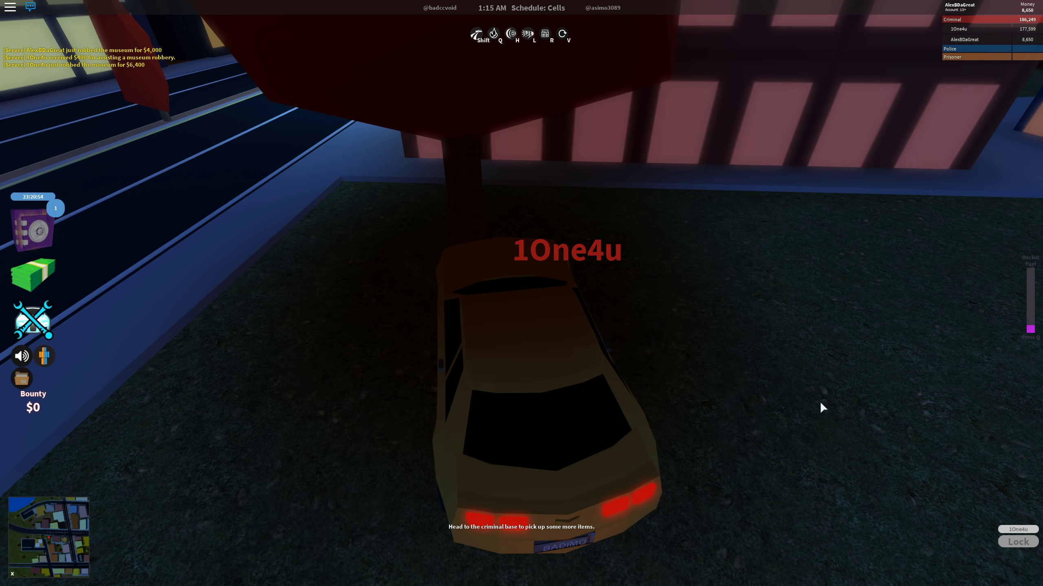
key(w)
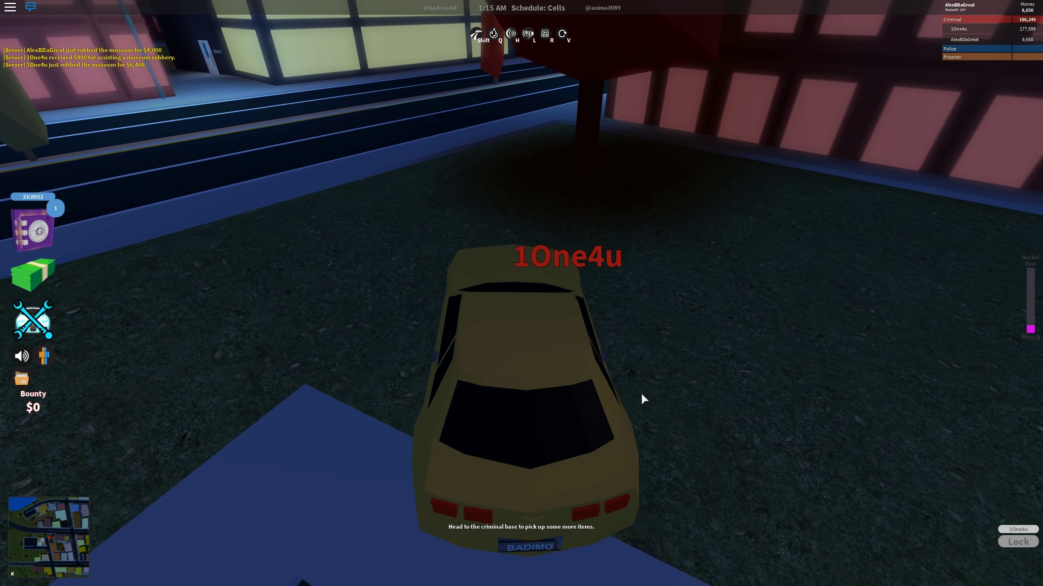
key(w)
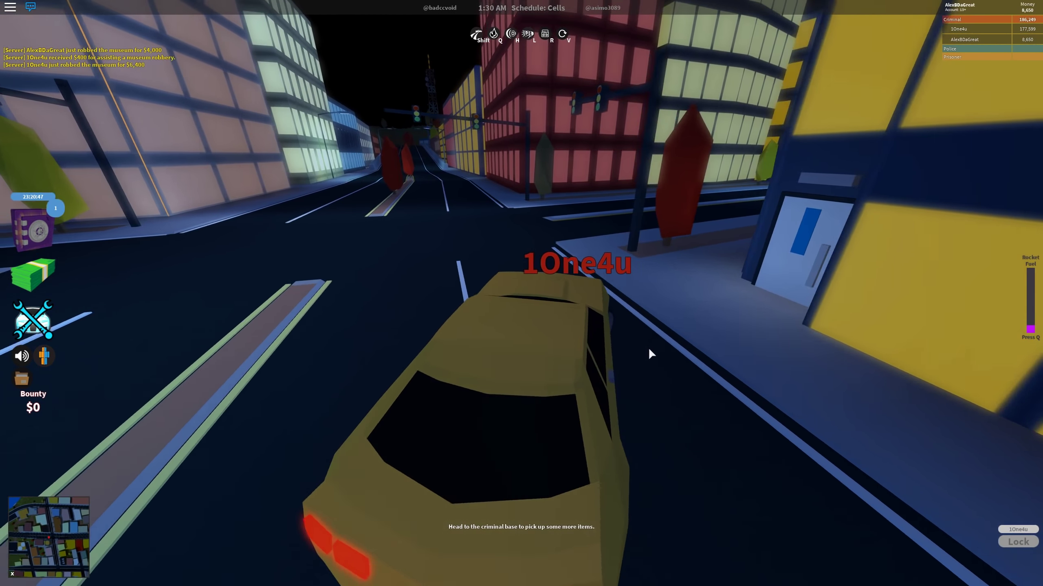
Hop onto the car roof, get back in, and drive down the city street
key(space)
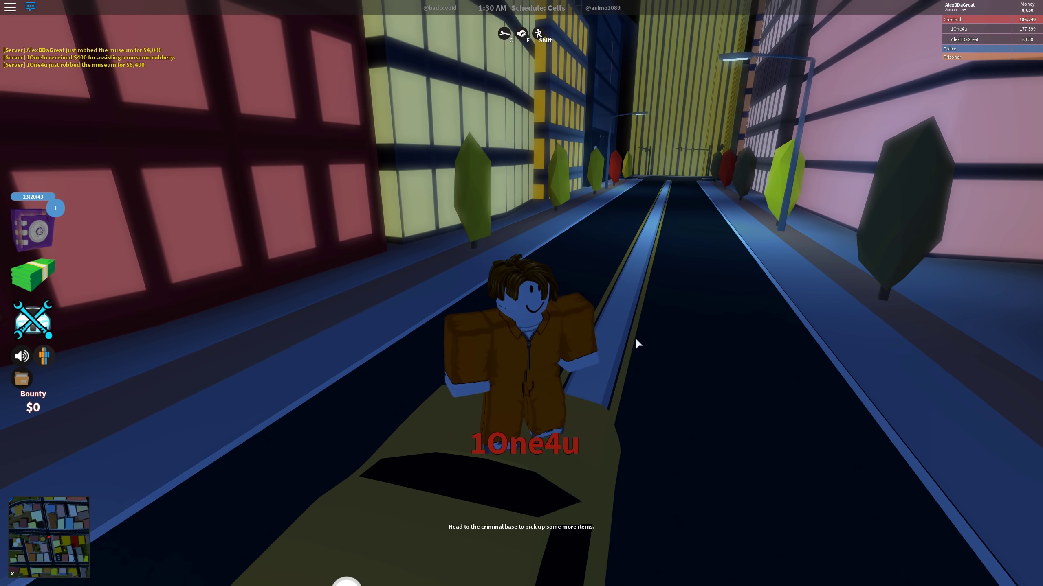
scroll(635, 337, down, 3)
mouse_move(635, 338)
mouse_down()
mouse_move(644, 342)
mouse_move(622, 268)
mouse_move(668, 275)
mouse_up()
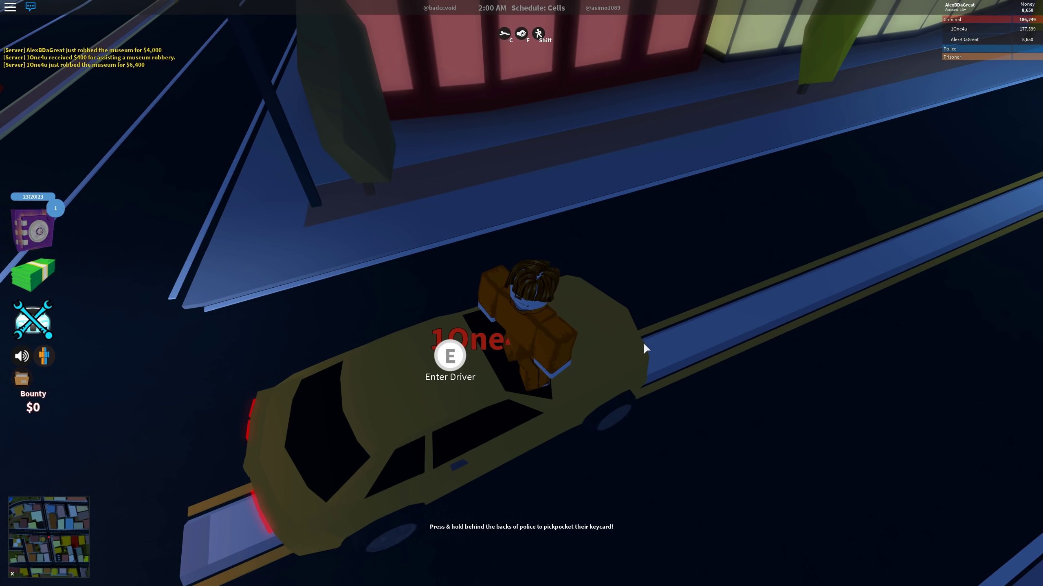
scroll(622, 268, down, 3)
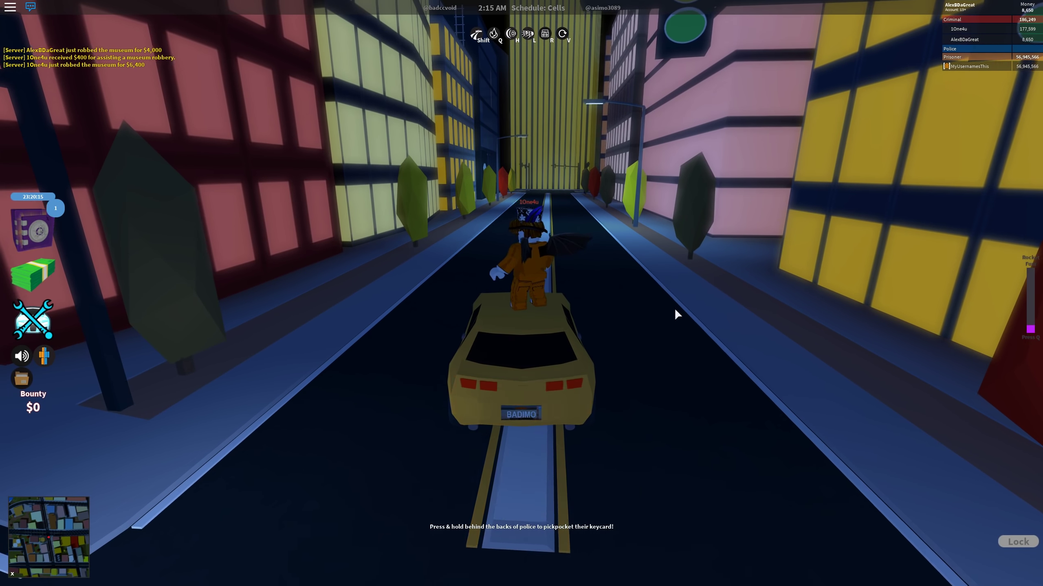
key(e)
scroll(675, 308, up, 3)
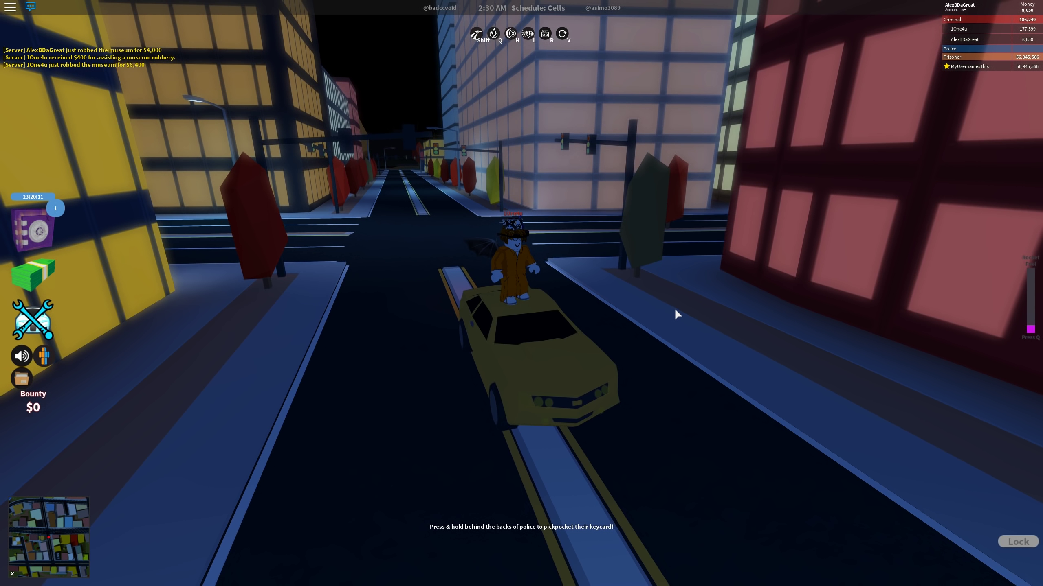
mouse_move(675, 308)
mouse_down()
mouse_move(737, 297)
mouse_move(613, 272)
mouse_up()
key(w)
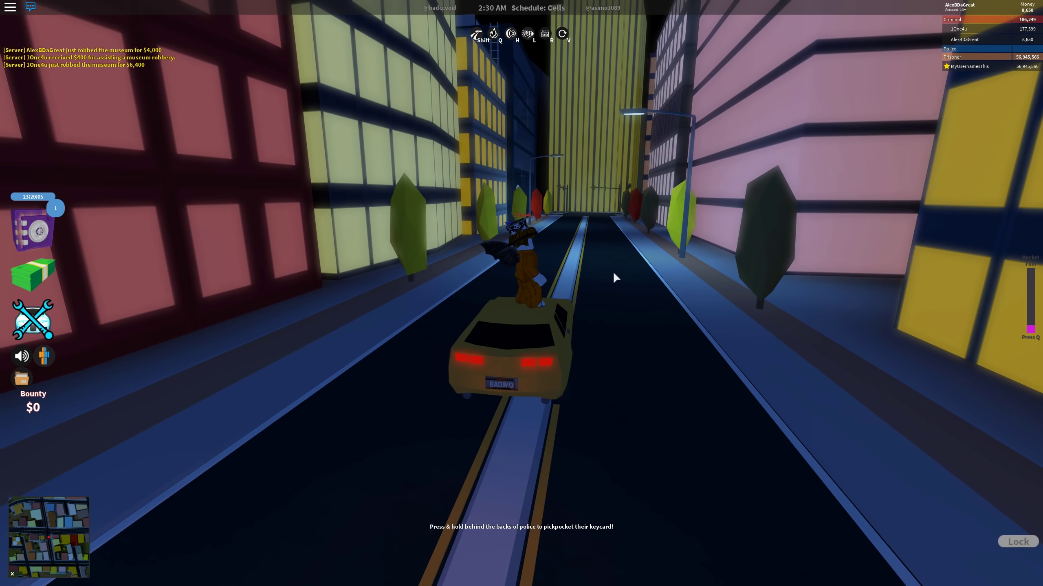
key(w)
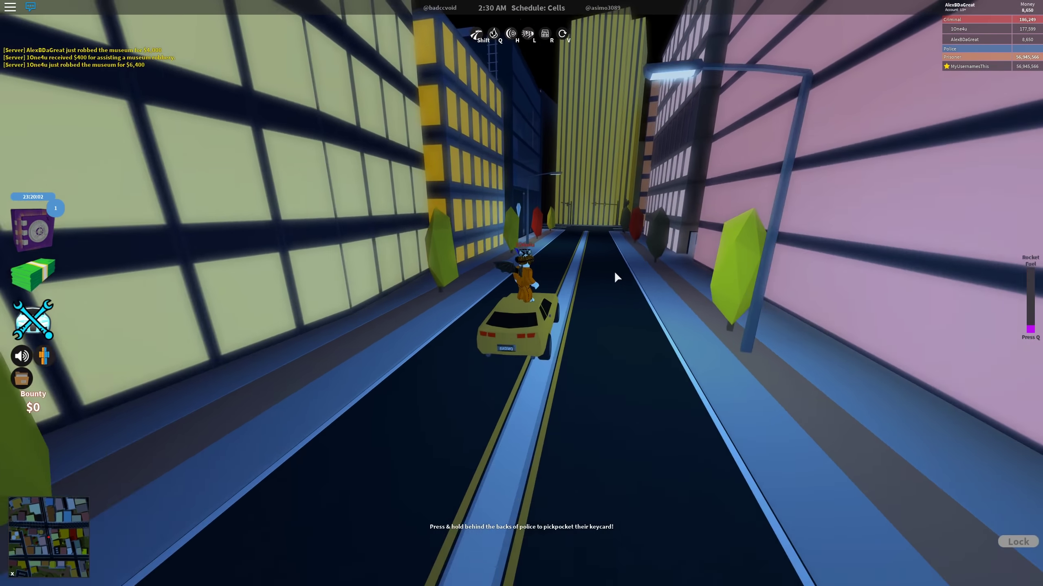
Leave the car and walk along the sidewalk past the jewelry store
key(e)
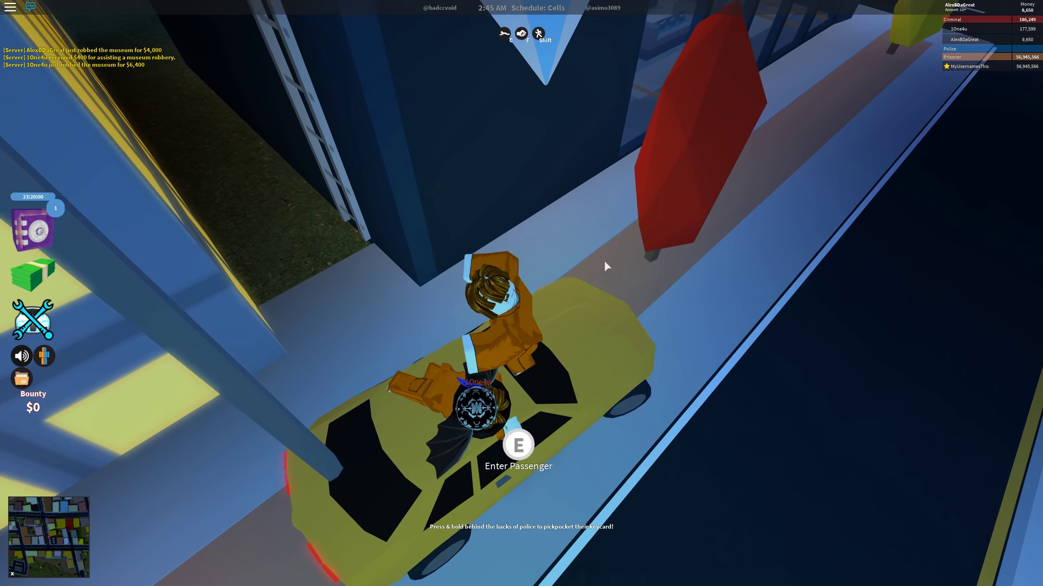
key(w)
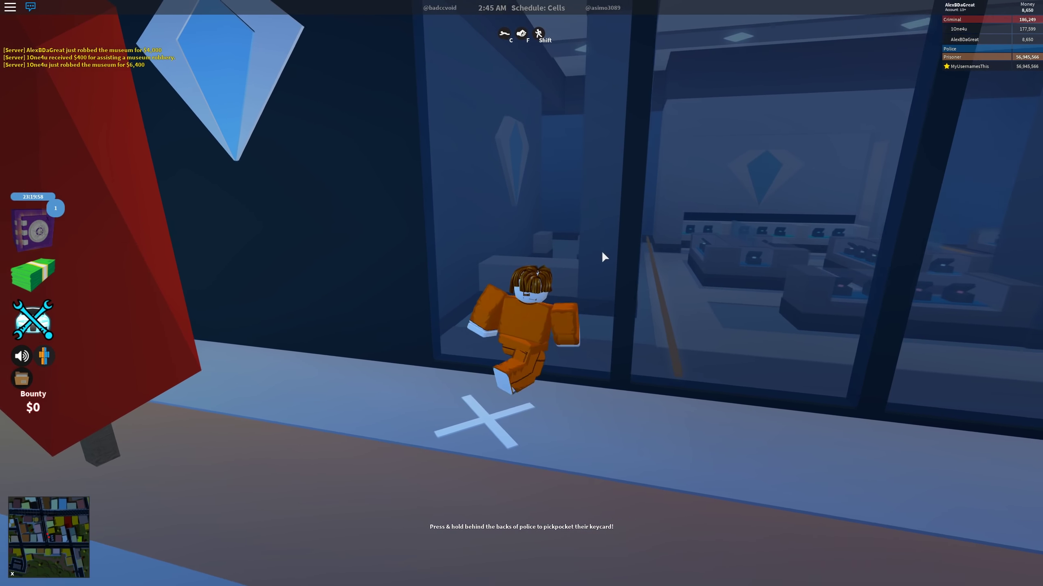
key(w)
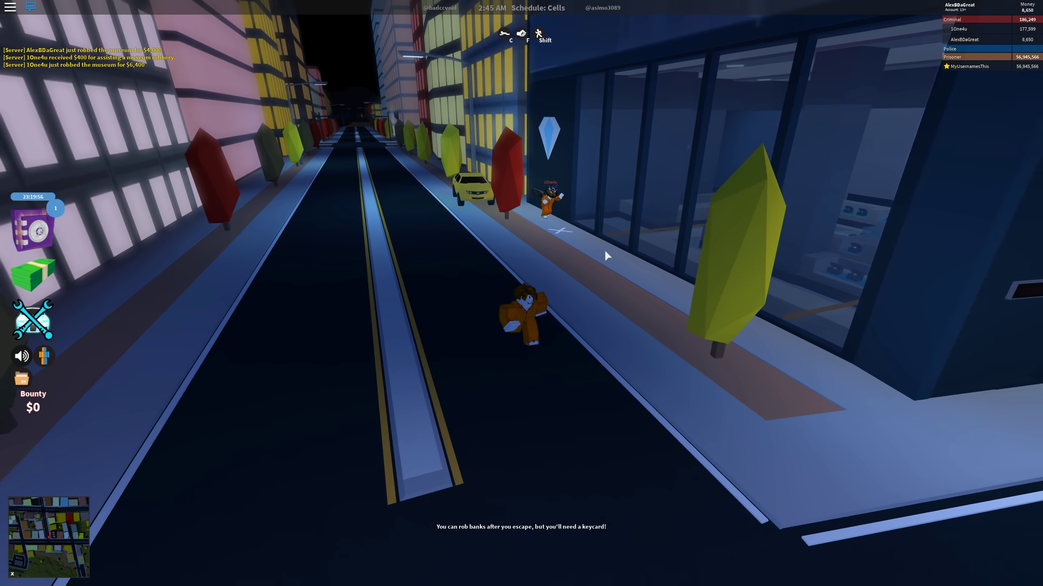
key(w)
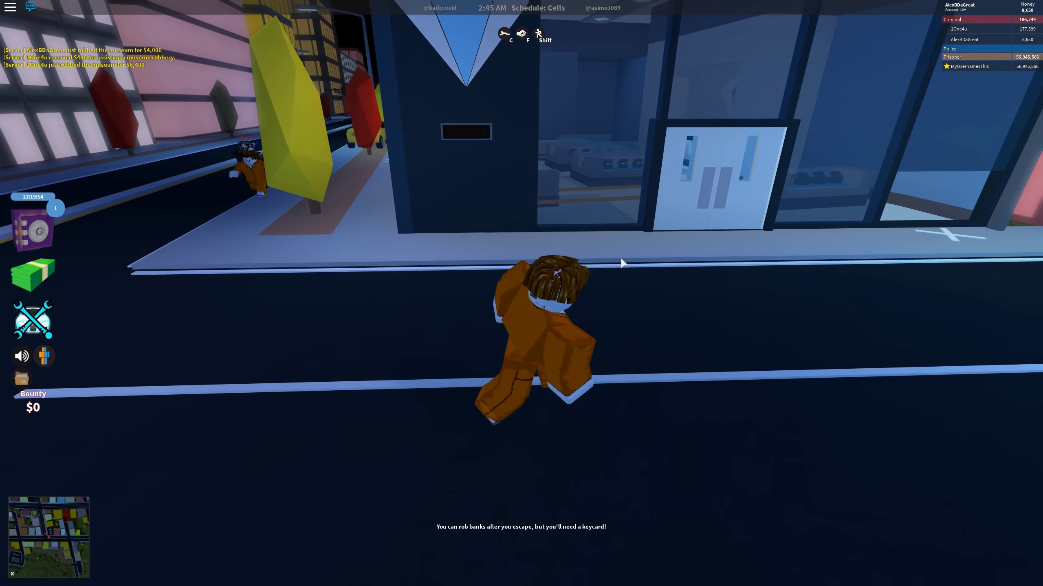
key(w)
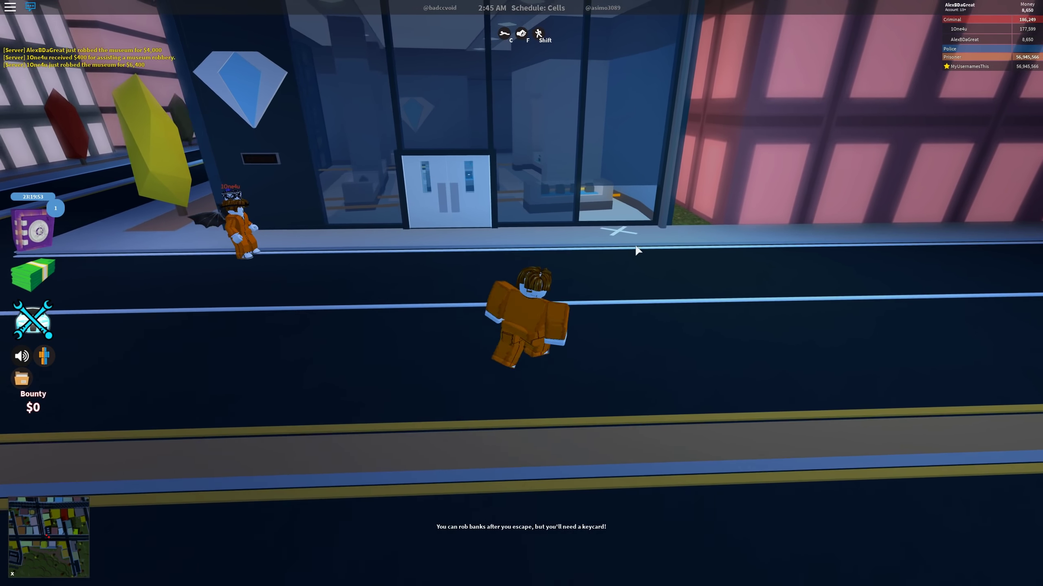
key(w)
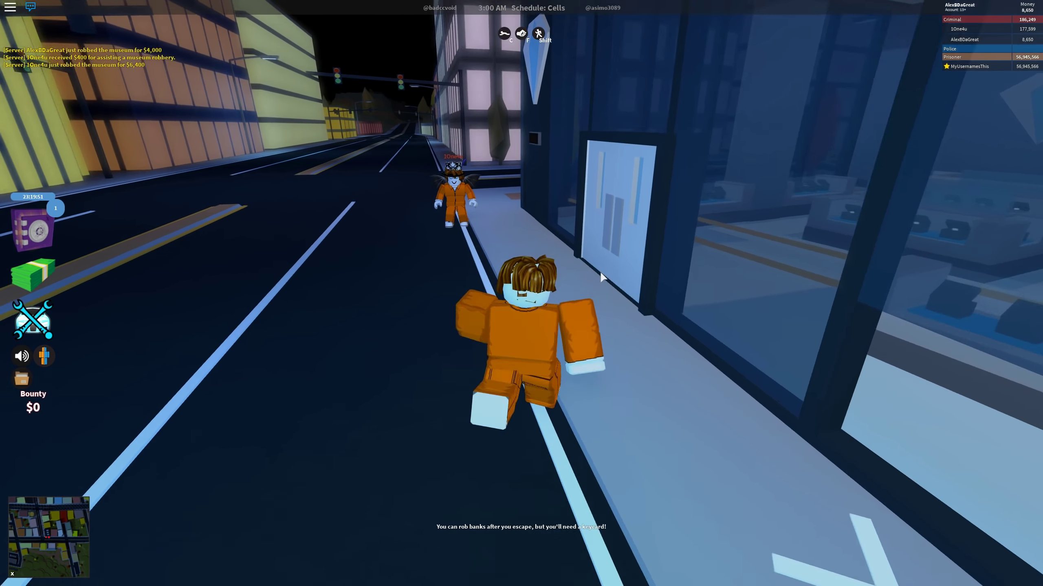
key(w)
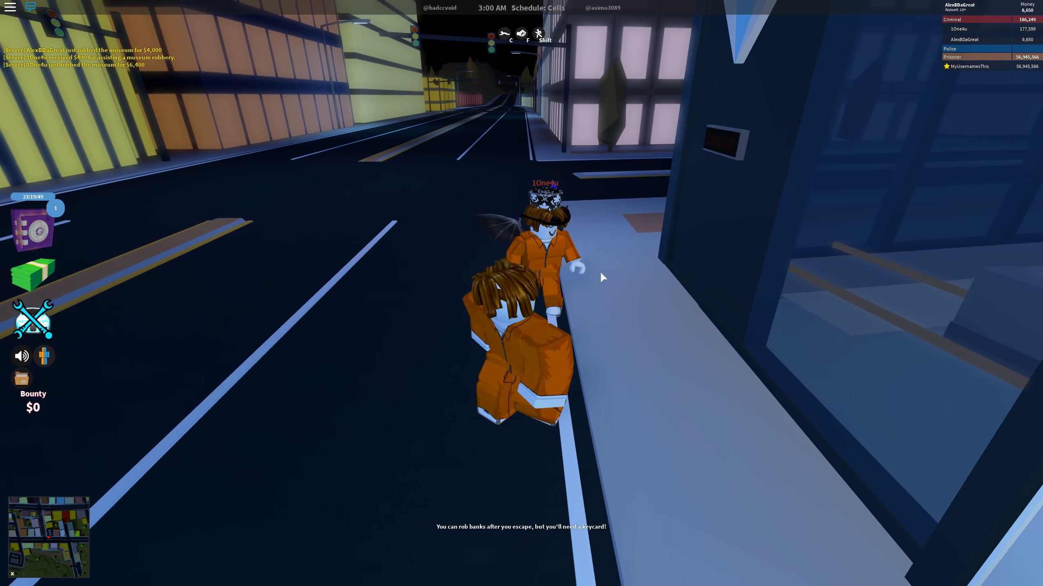
key(w)
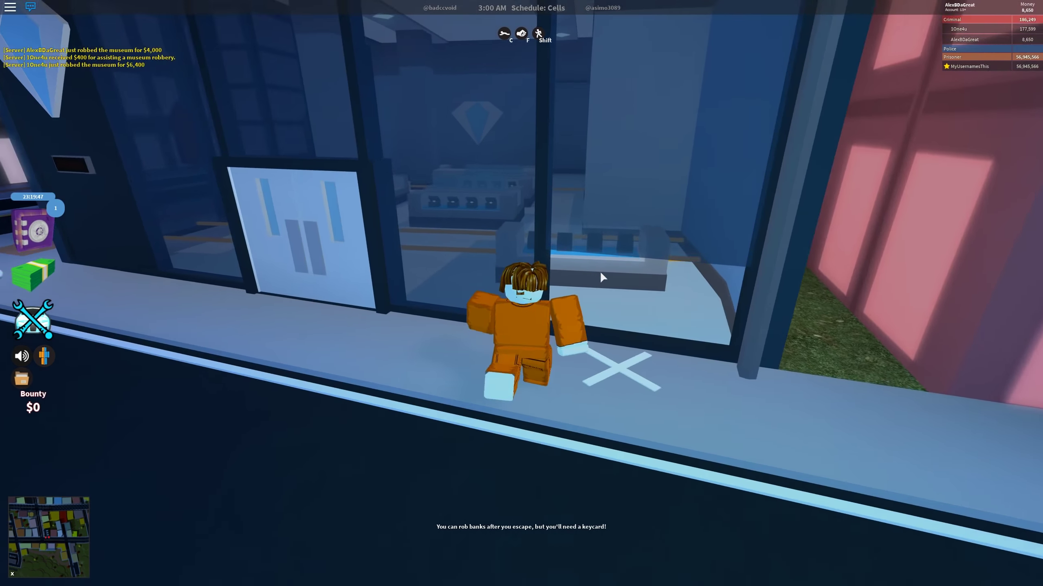
key(w)
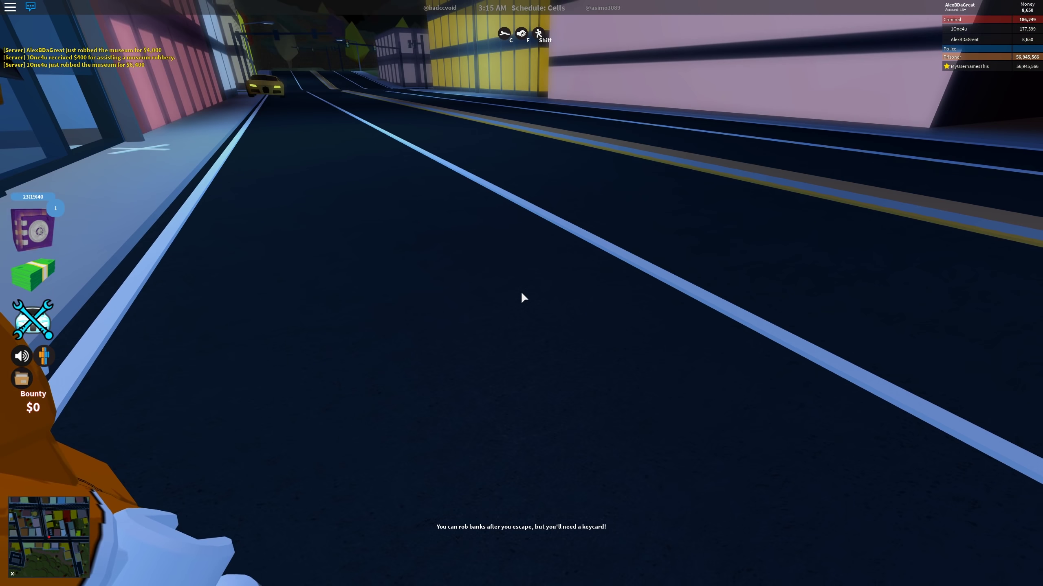
Orbit the view down the street and walk up to the jewelry store entrance
drag(521, 292, 624, 277)
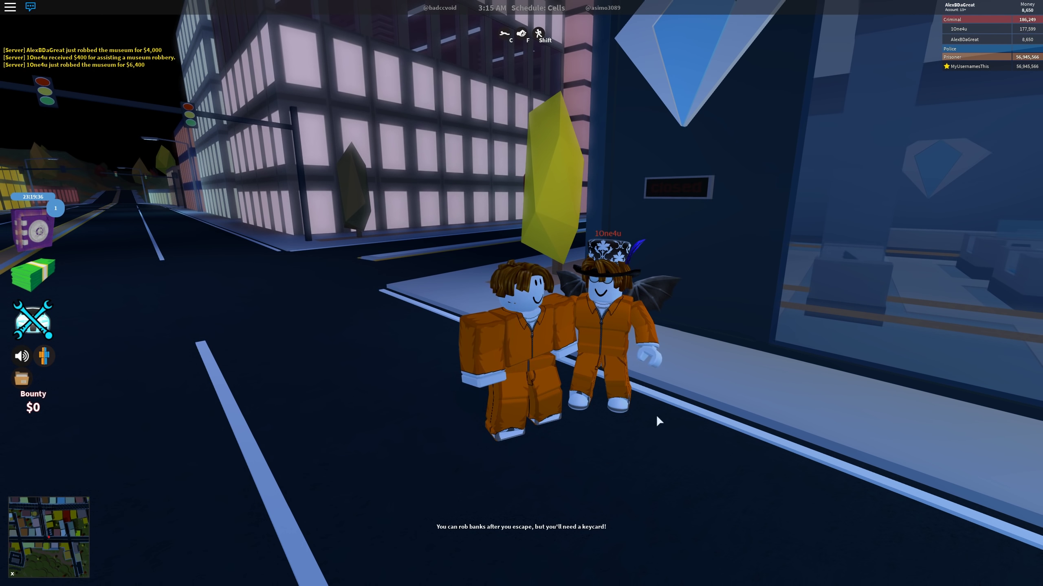
mouse_move(668, 442)
mouse_down()
mouse_move(520, 292)
mouse_move(592, 285)
mouse_up()
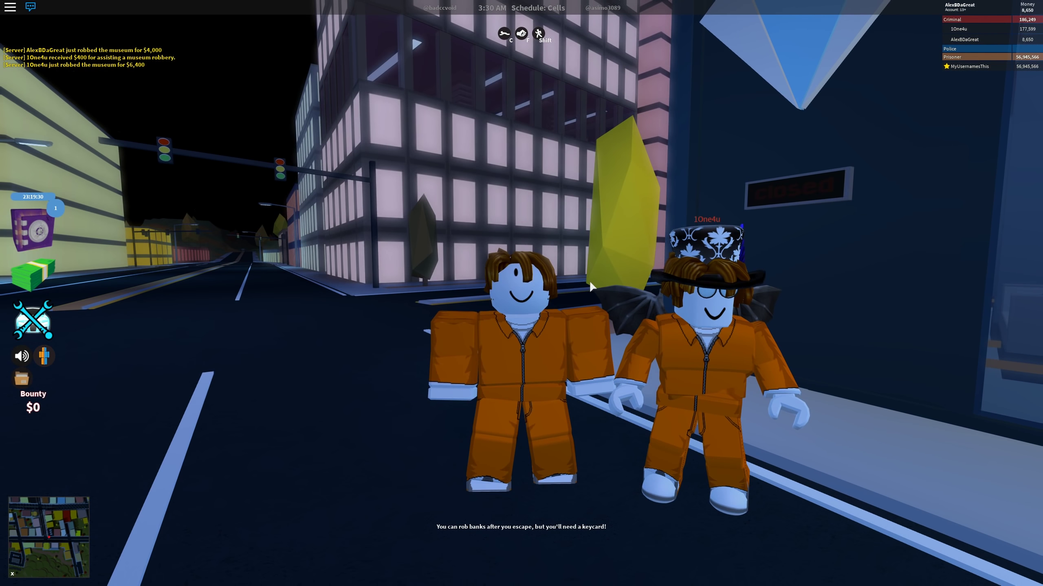
scroll(592, 285, down, 1)
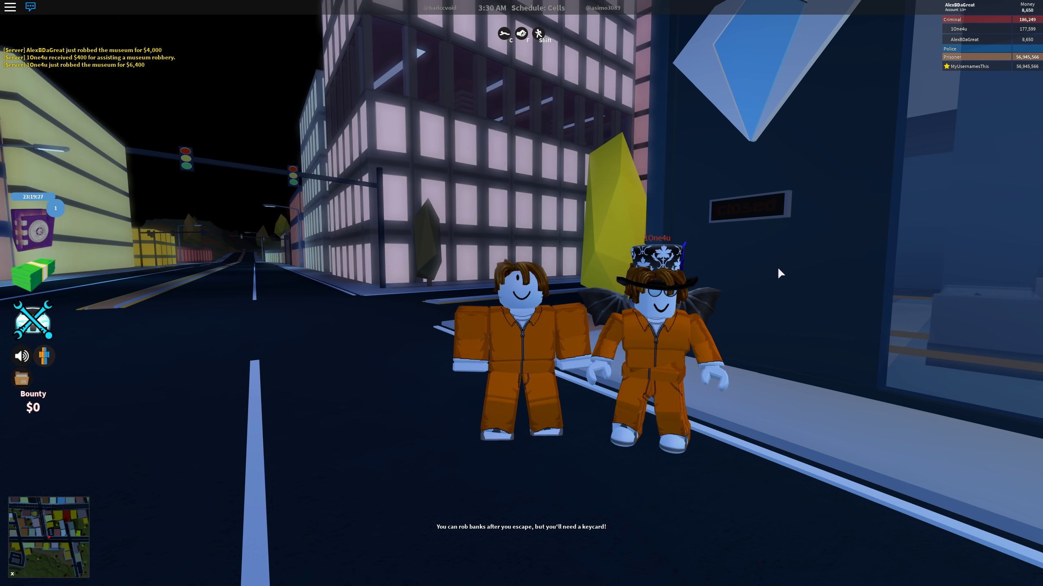
drag(777, 267, 563, 300)
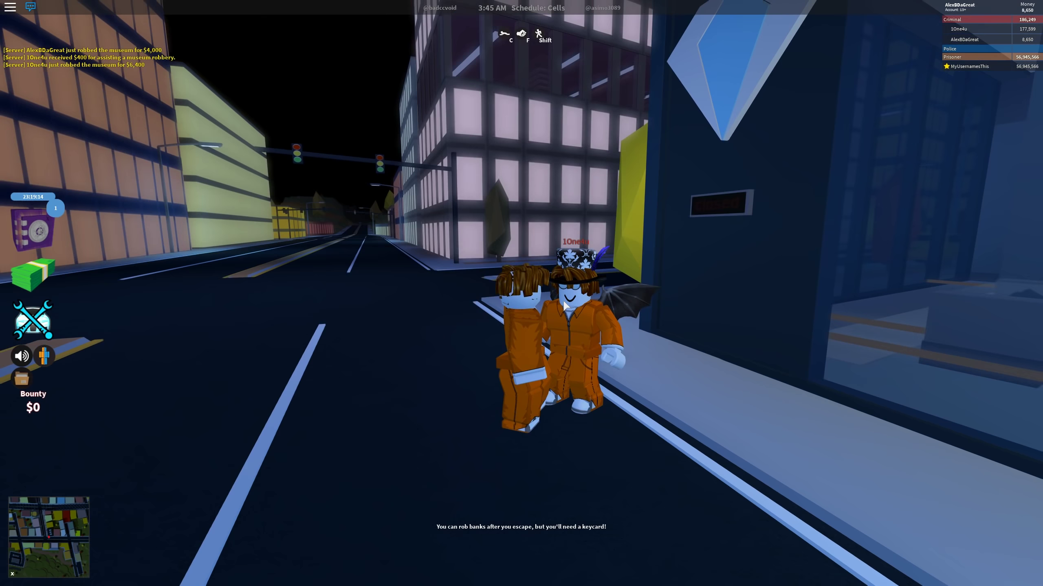
key(w)
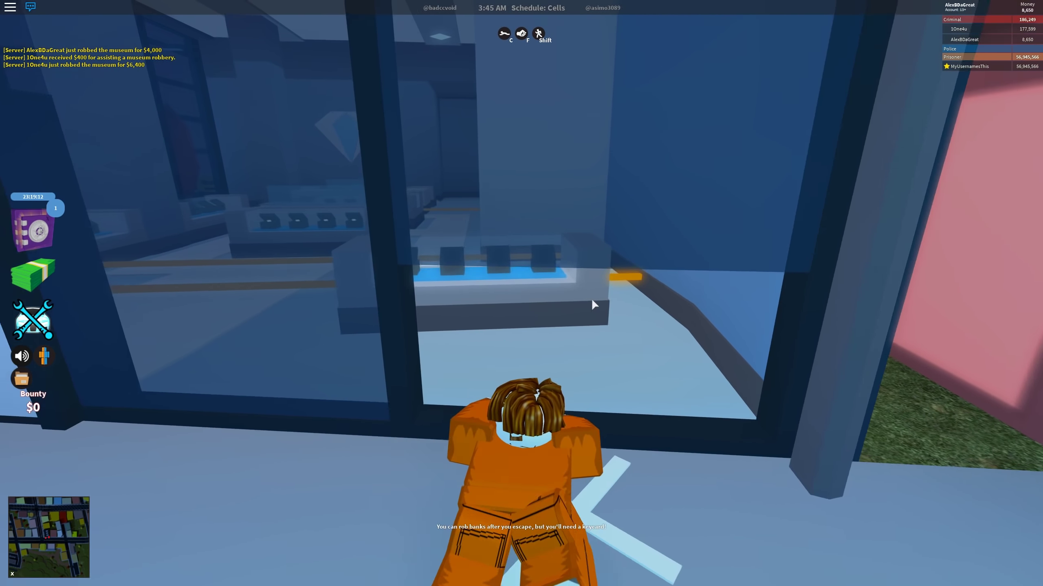
scroll(592, 299, down, 3)
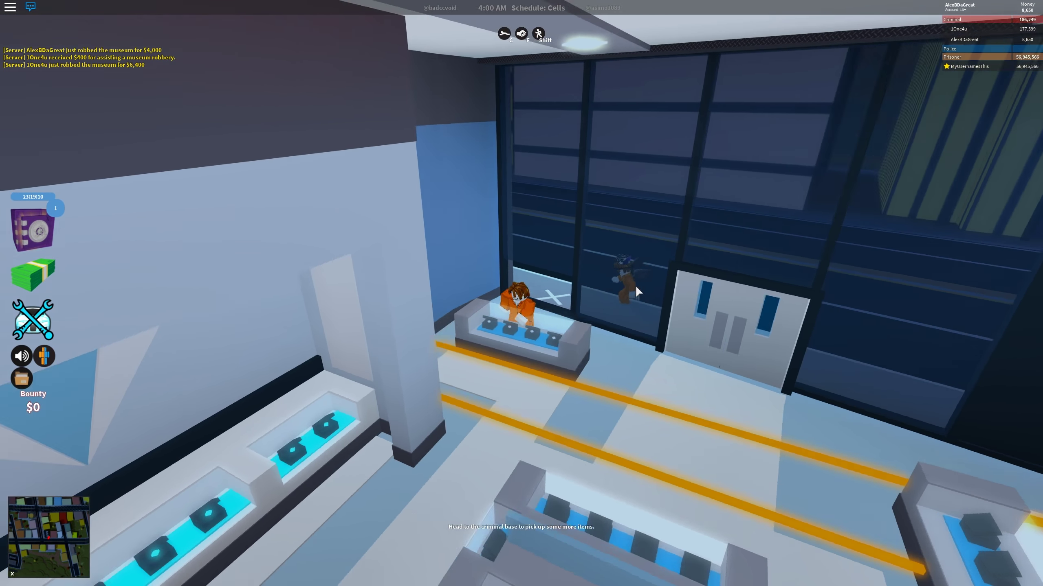
scroll(592, 287, up, 3)
Rob the jewelry display cases until the bag is full
key(w)
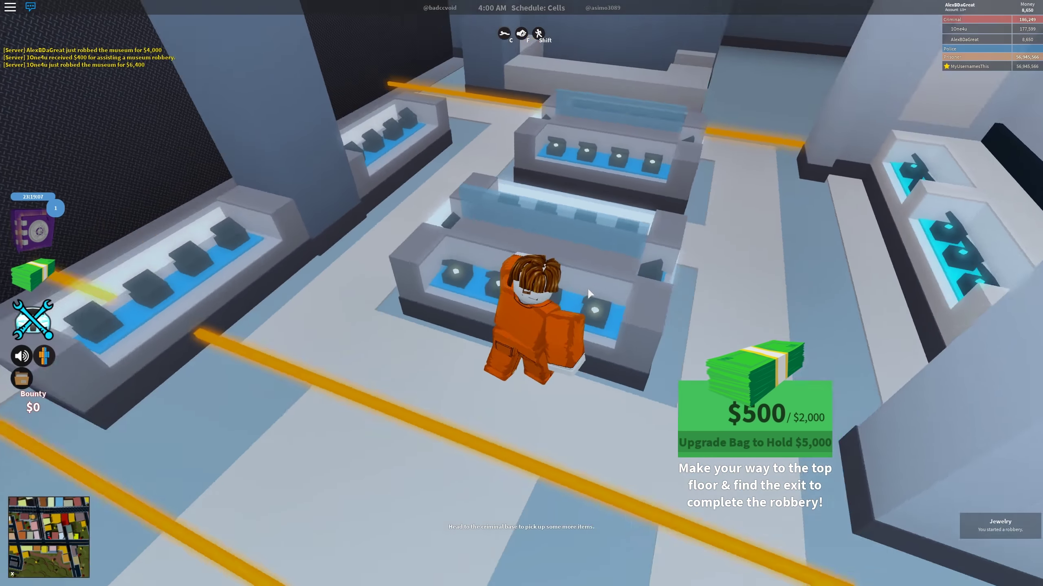
key(w)
key(e)
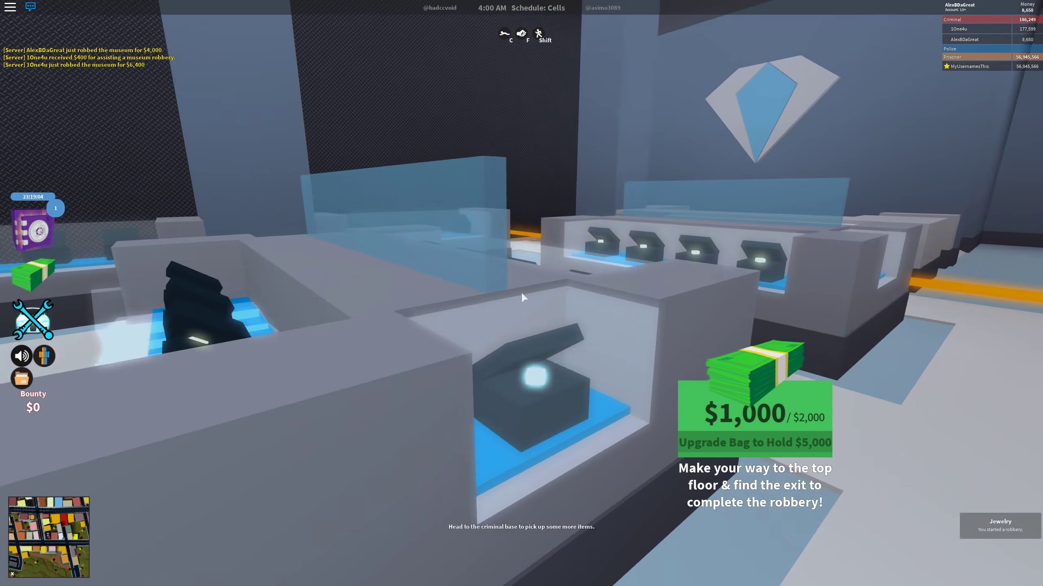
scroll(521, 292, down, 3)
key(w)
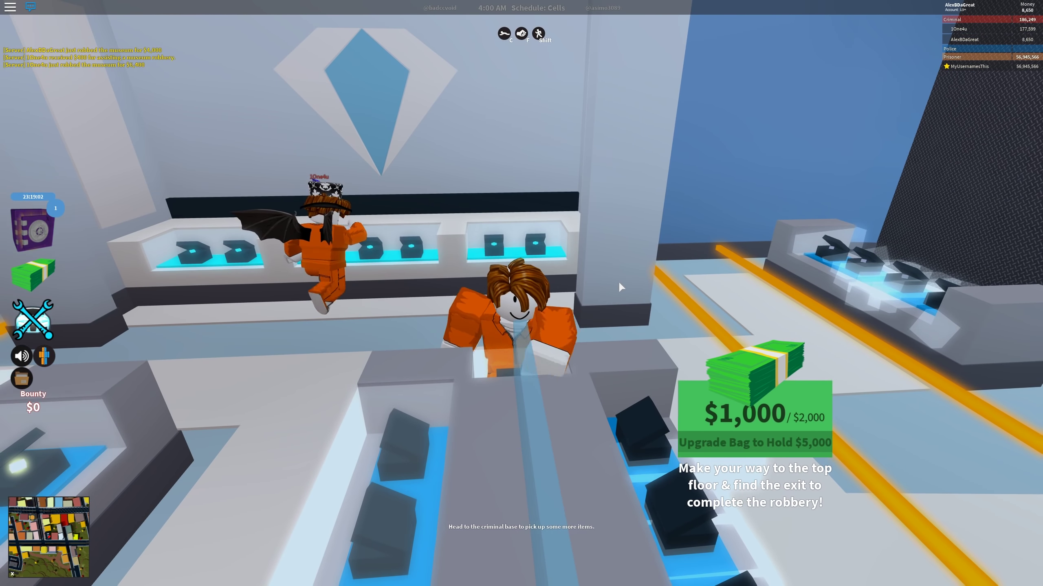
key(e)
scroll(619, 280, up, 3)
key(e)
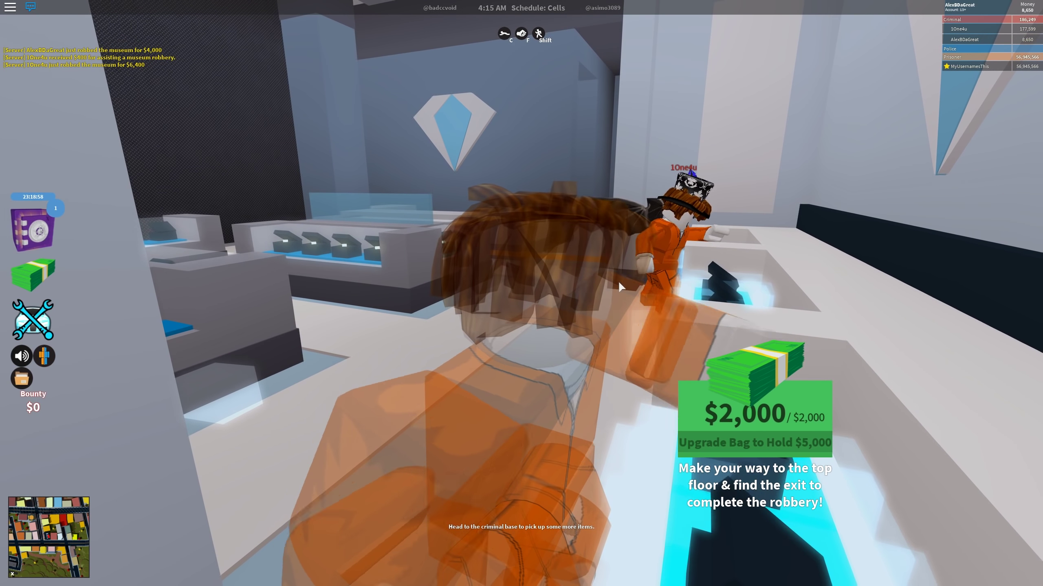
scroll(618, 281, down, 3)
Walk from the emptied case up the ramp into the upper store area
key(s)
key(s)
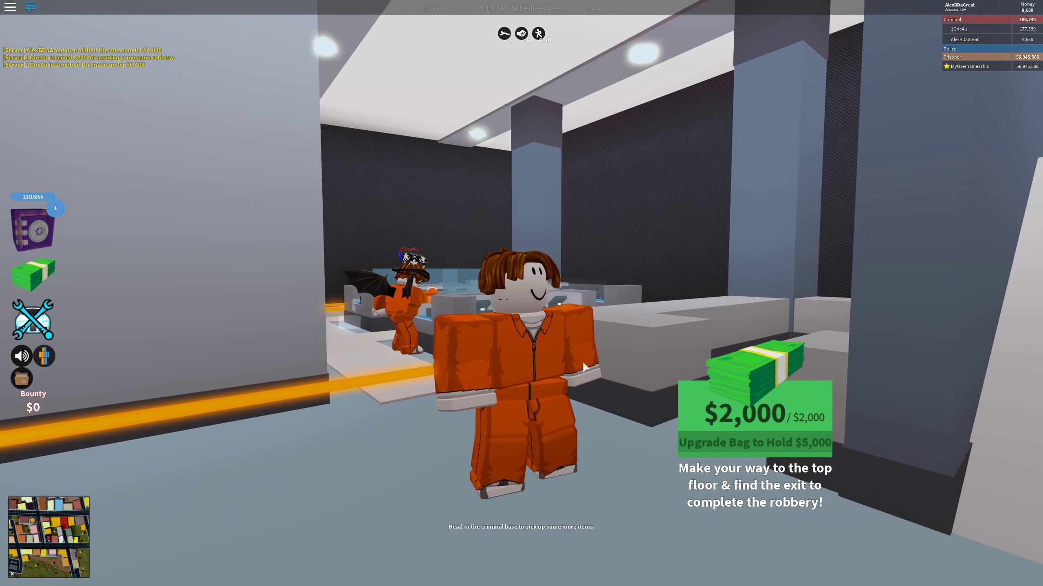
key(w)
key(w)
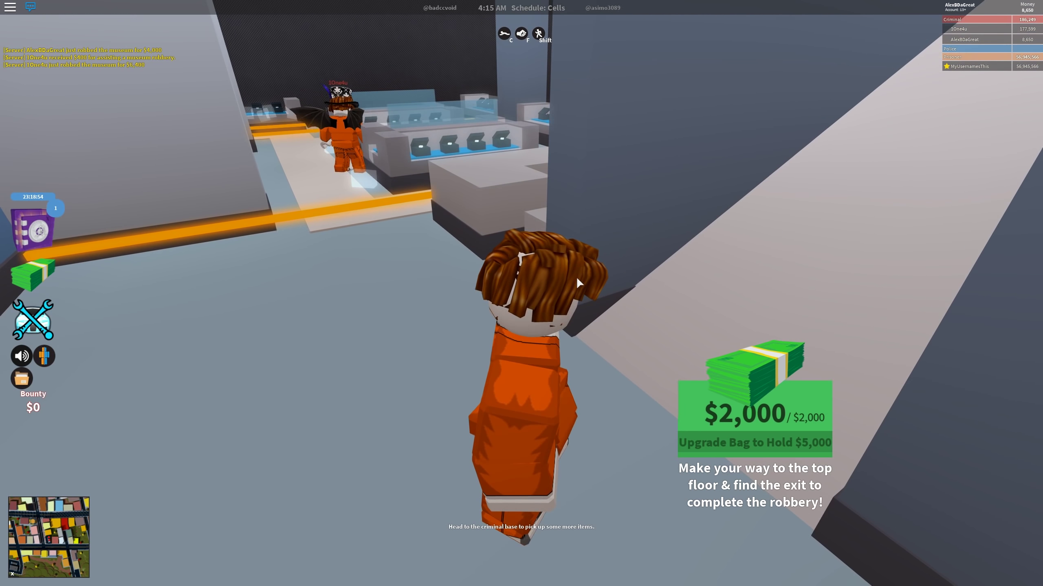
key(w)
right_click(576, 277)
key(w)
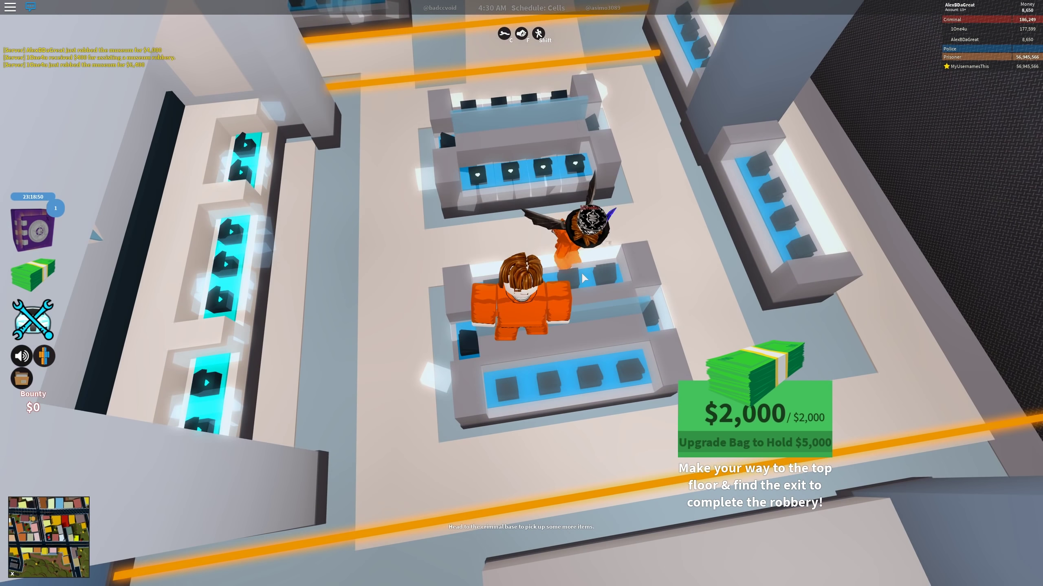
drag(581, 277, 582, 272)
right_click(550, 188)
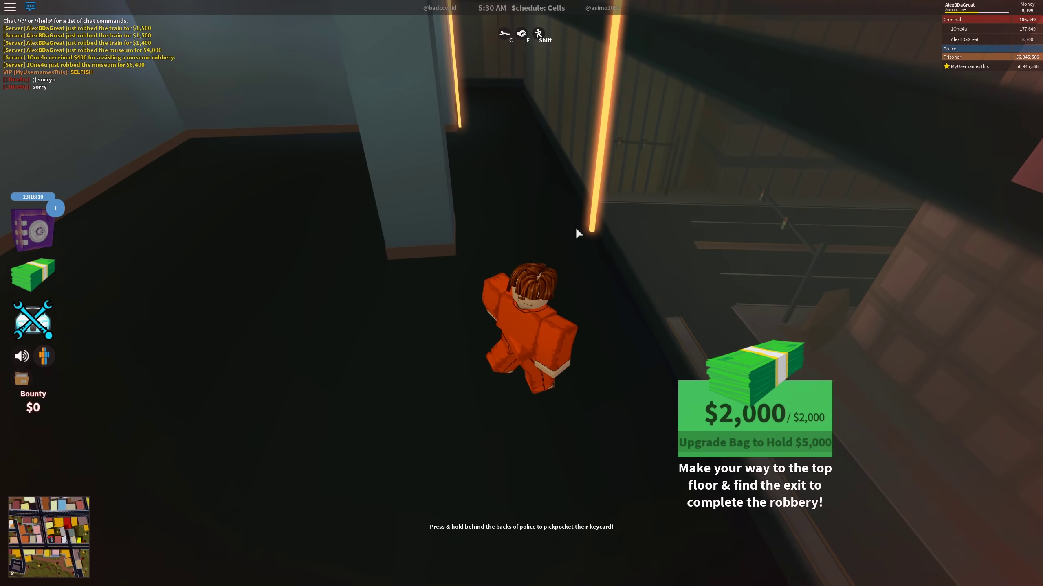
Weave through the laser beams, climb the shaft and hallway, and jump out onto the roof
key(w)
key(w)
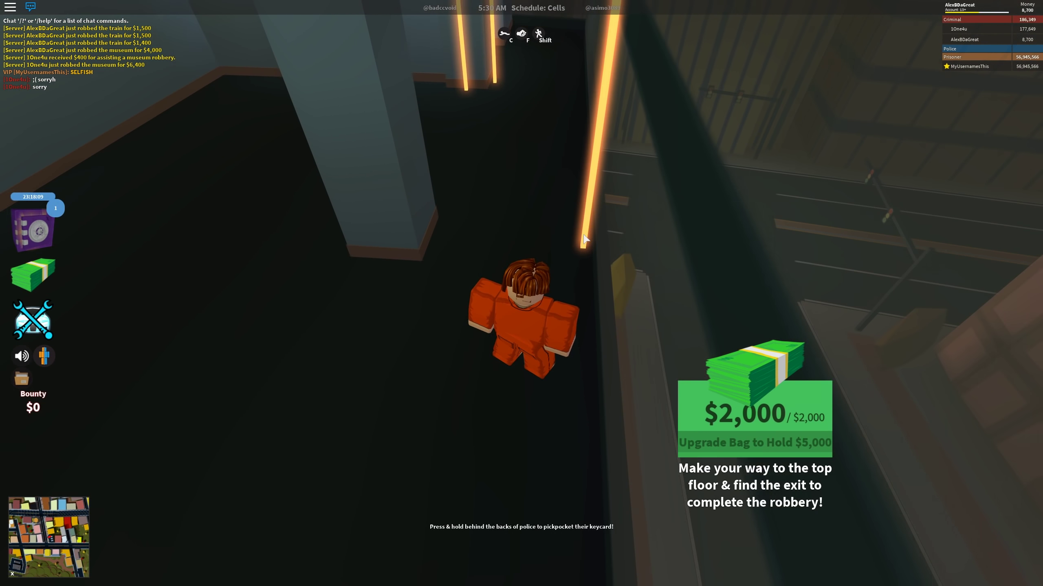
key(w)
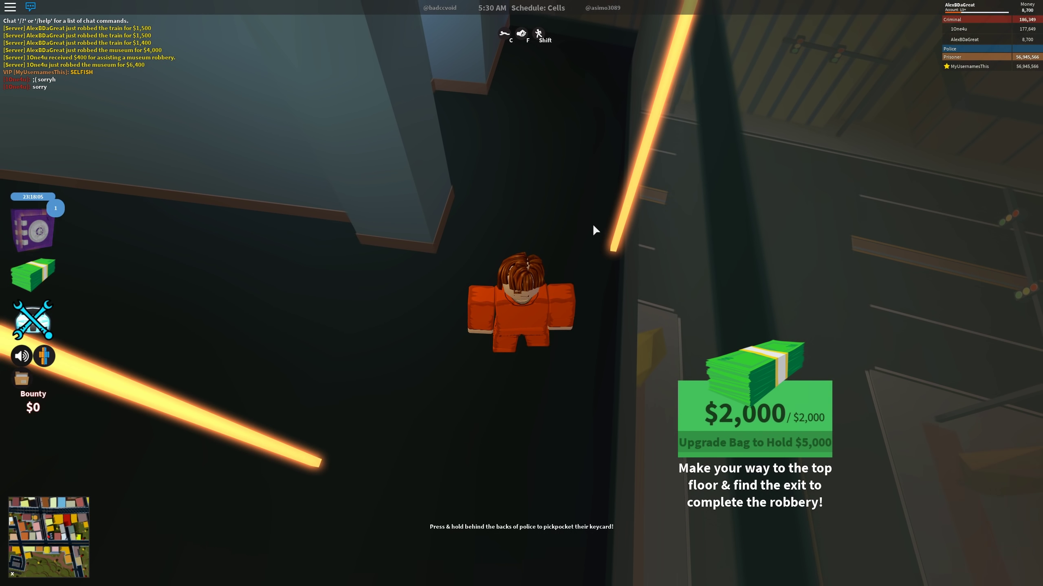
key(w)
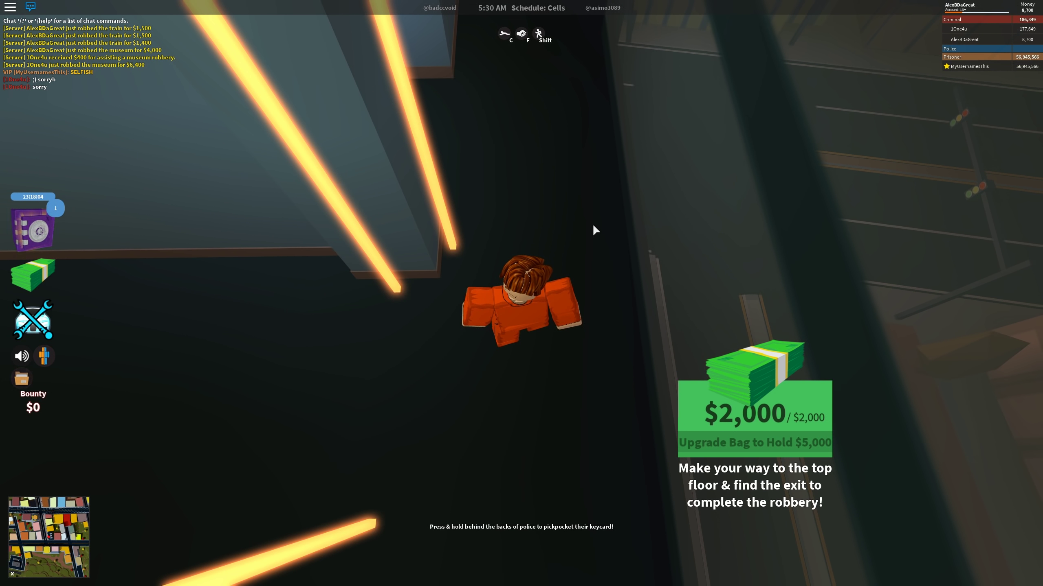
key(w)
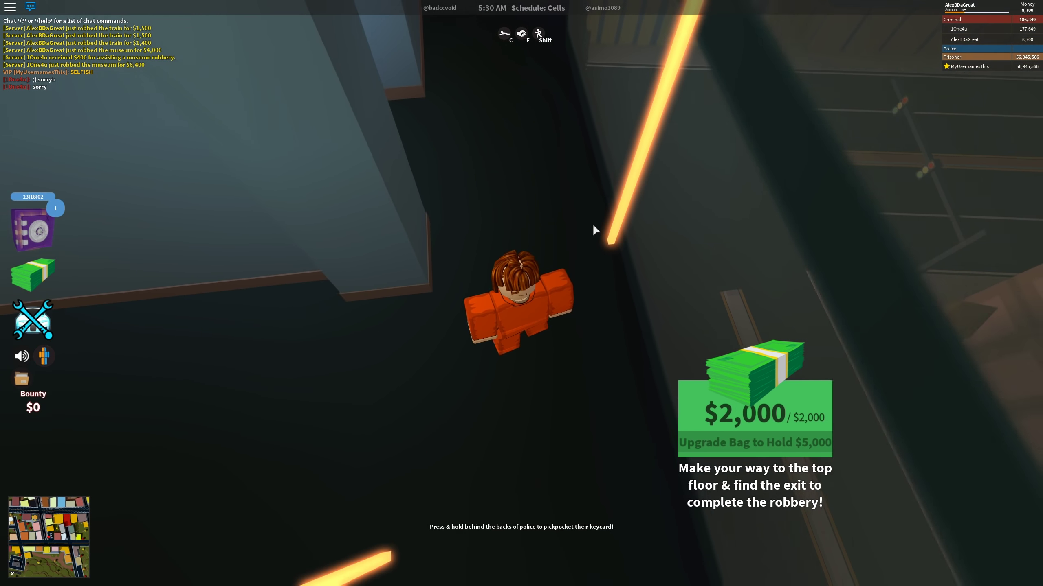
key(w)
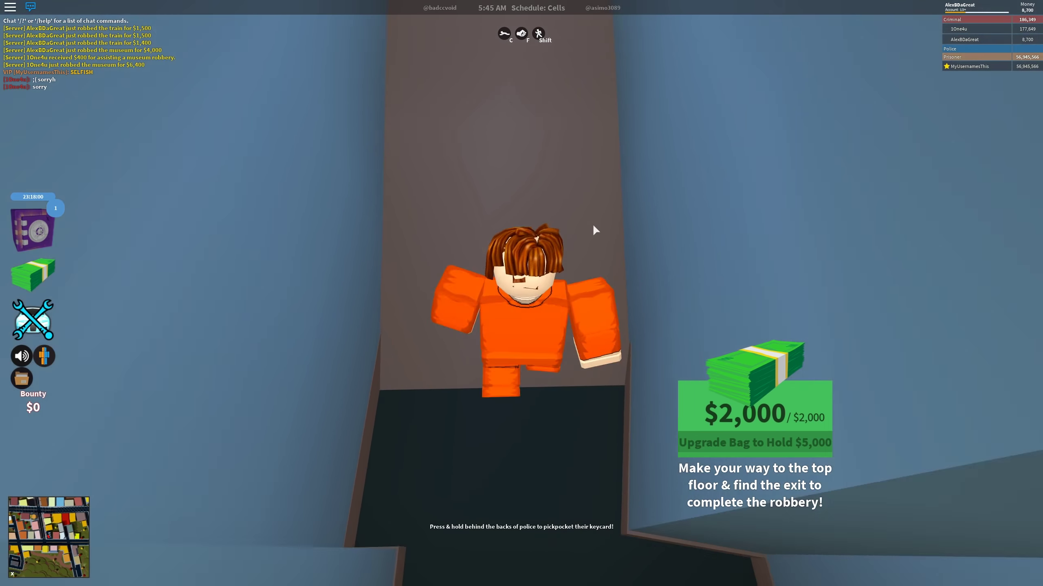
key(w)
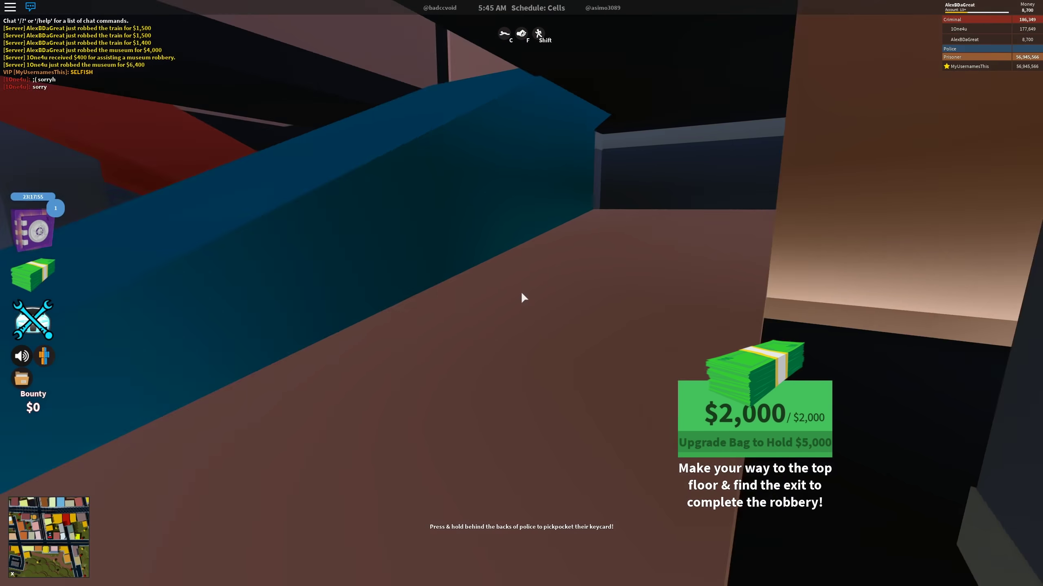
key(w)
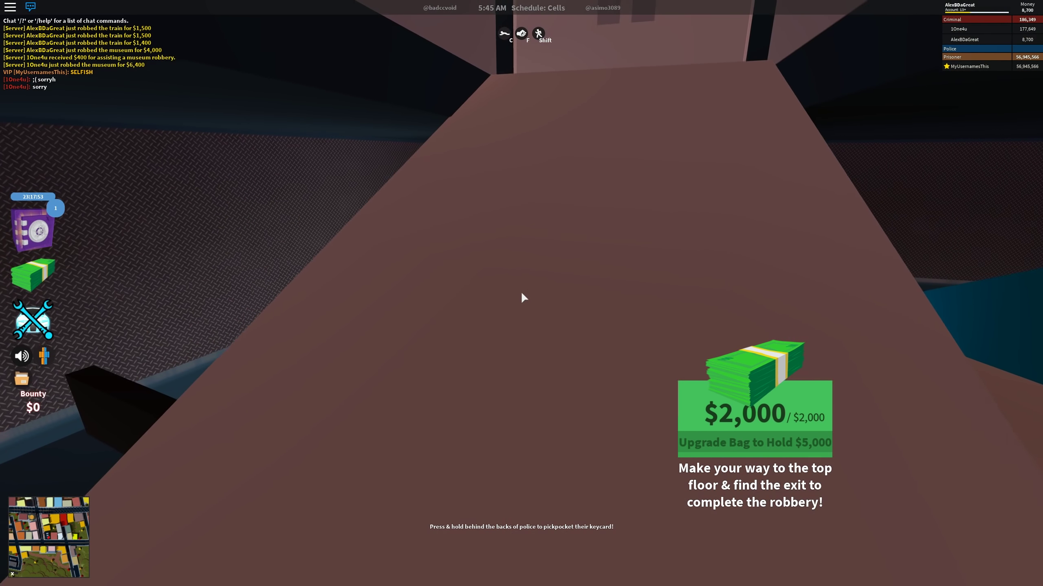
key(w)
key(space)
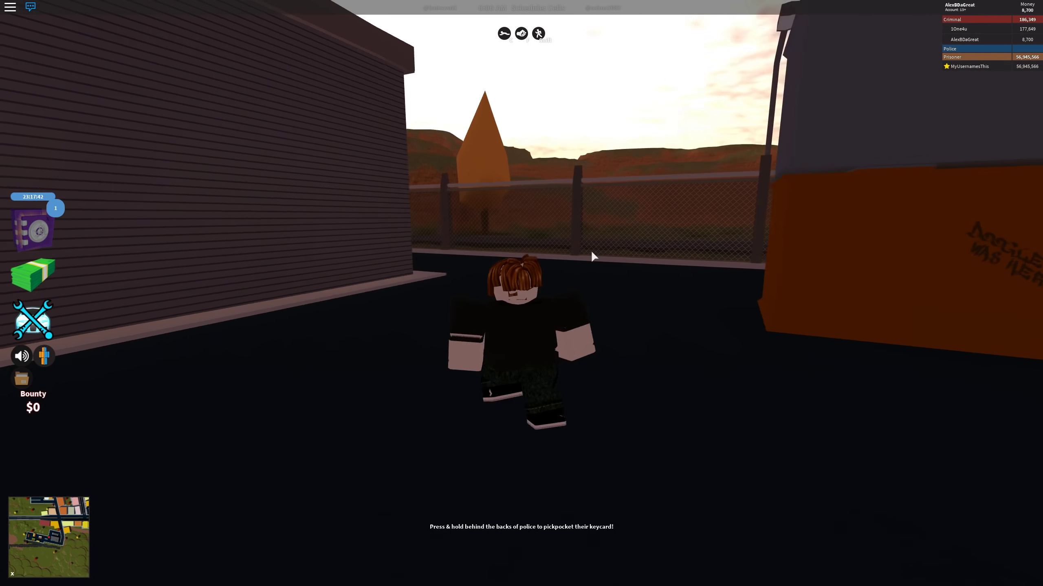
Enter the base building and take the pistol from the gun table
key(w)
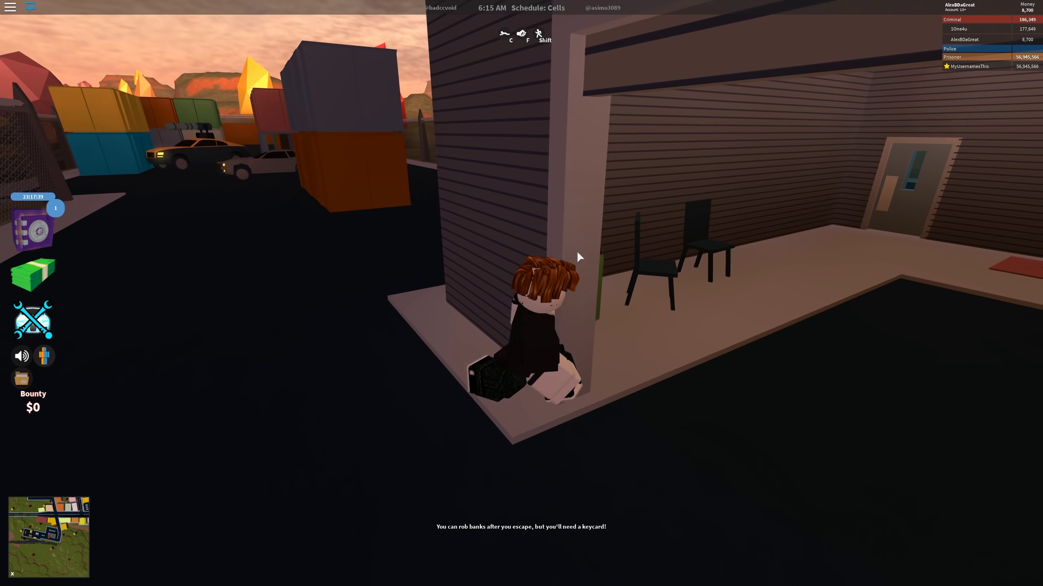
key(w)
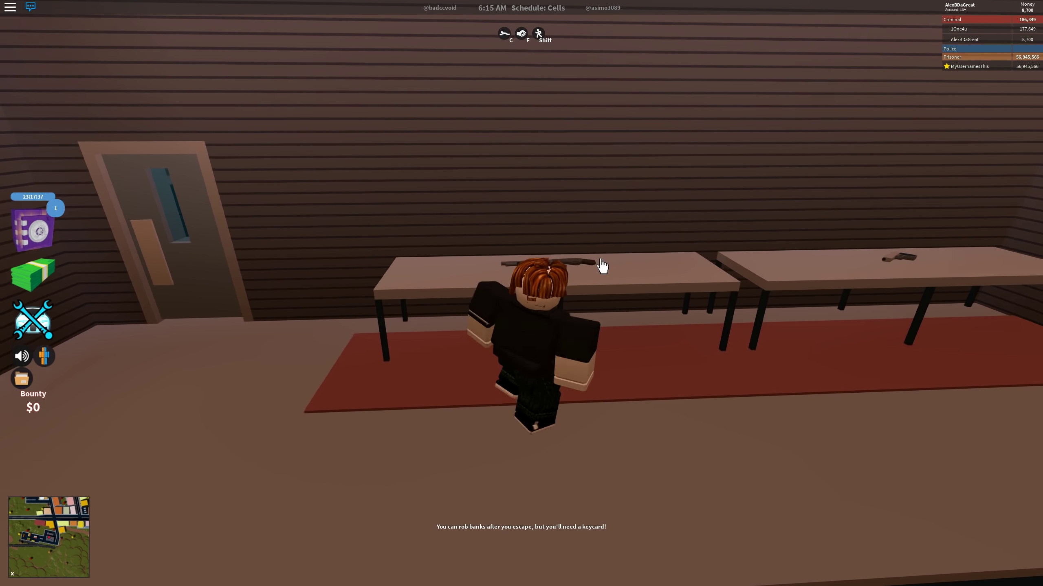
click(601, 265)
click(698, 282)
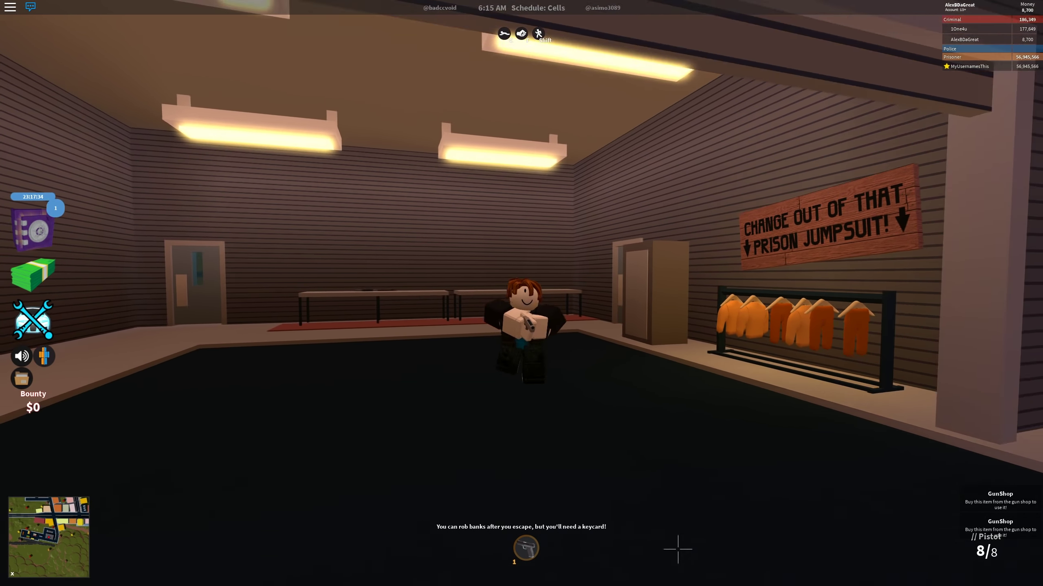
Walk back outside among the containers and parked cars
key(s)
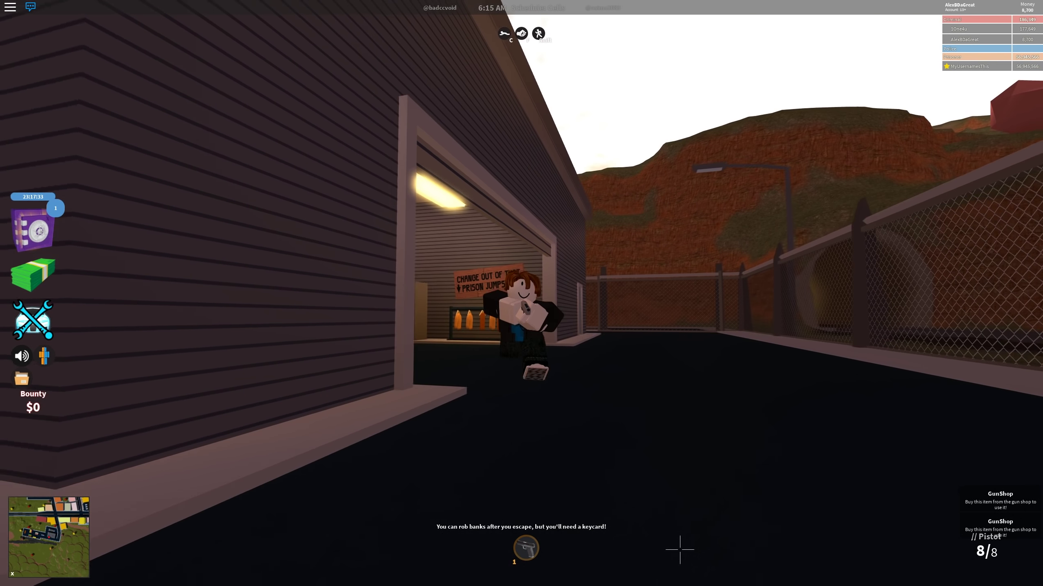
key(s)
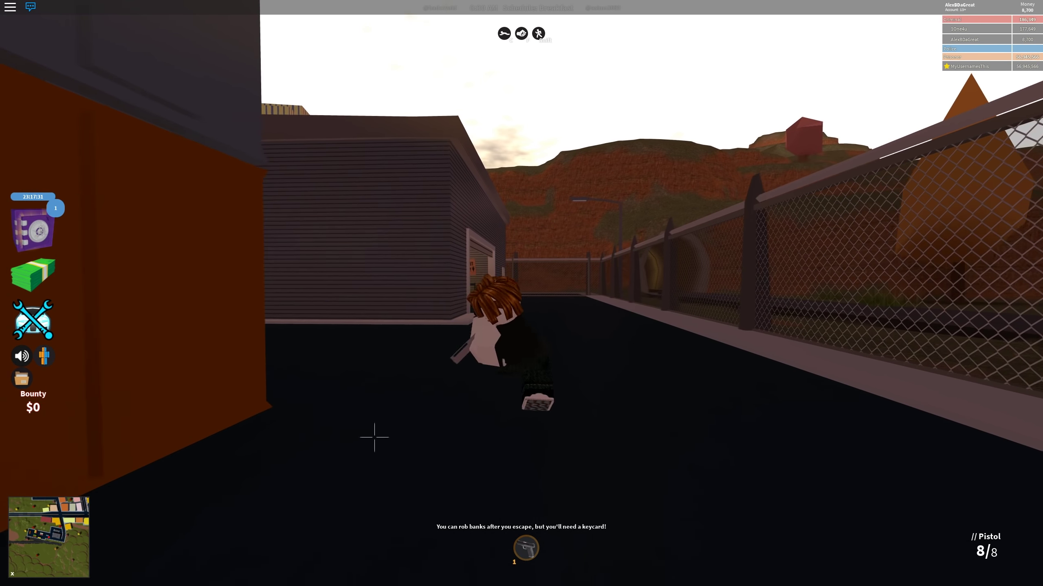
key(s)
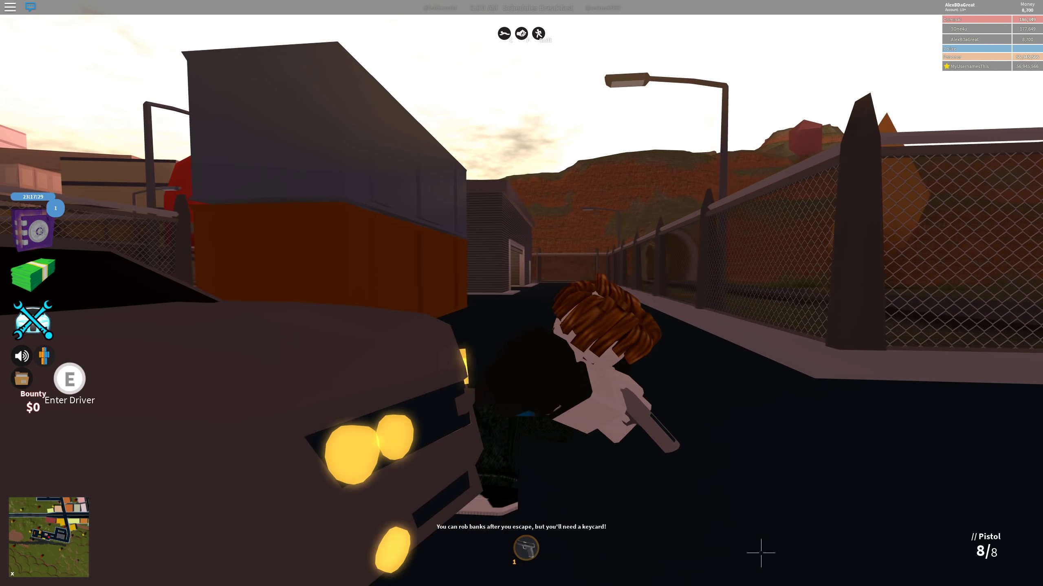
key(w)
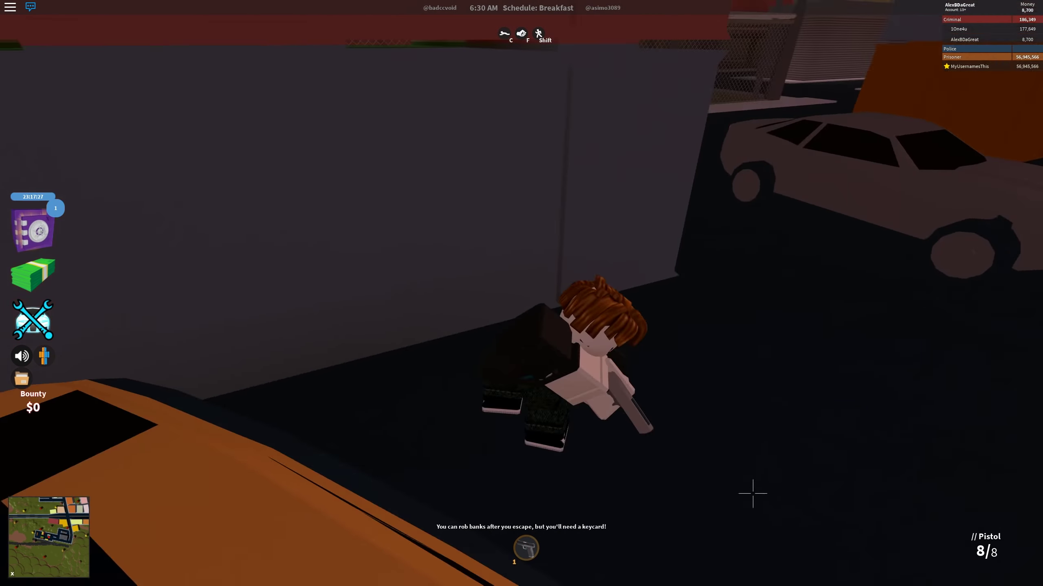
key(s)
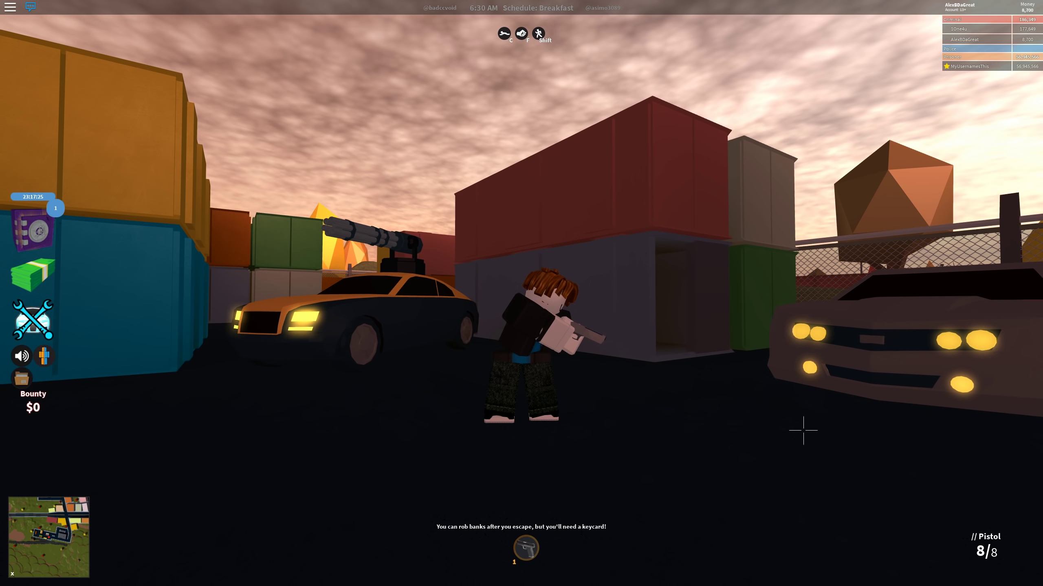